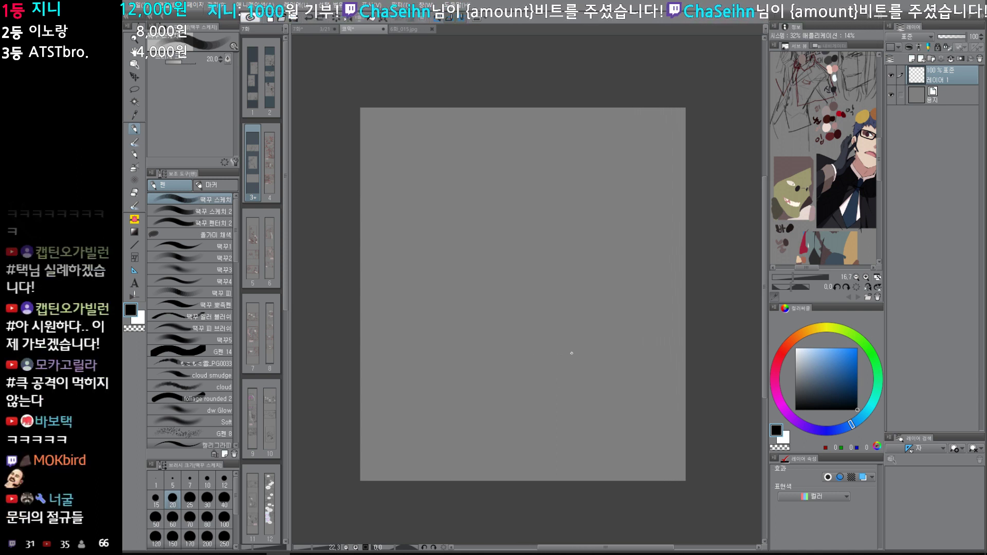
# Step: Fill the entire gray canvas with white on the first layer and add a new empty layer above it
pyautogui.moveTo(554, 296); pyautogui.dragTo(557, 347)
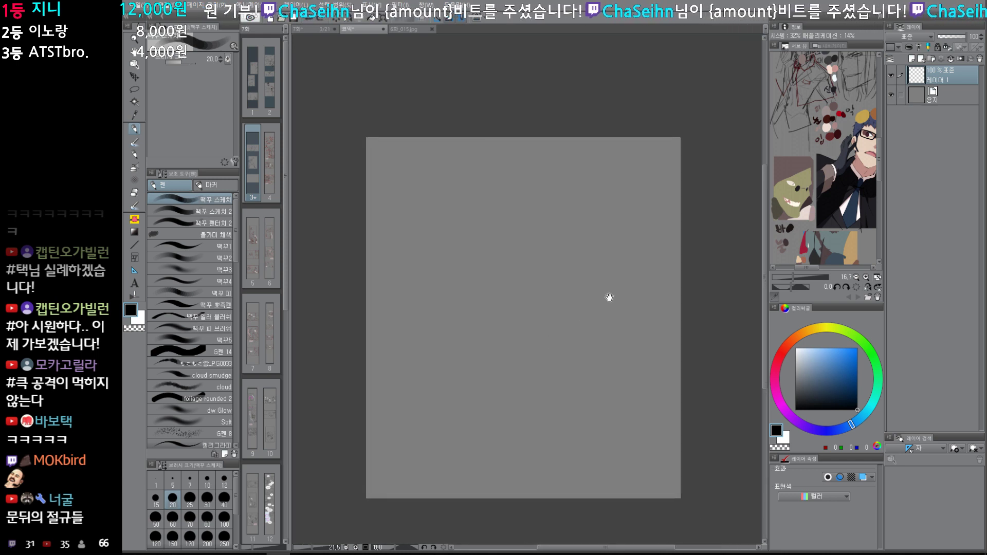
pyautogui.scroll(1, 517, 344)
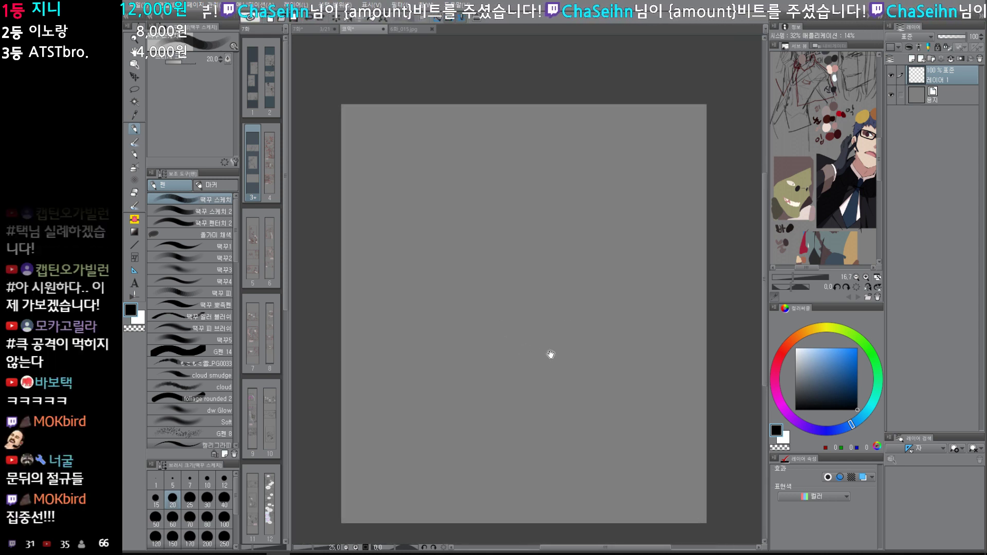
pyautogui.moveTo(551, 355); pyautogui.dragTo(541, 358)
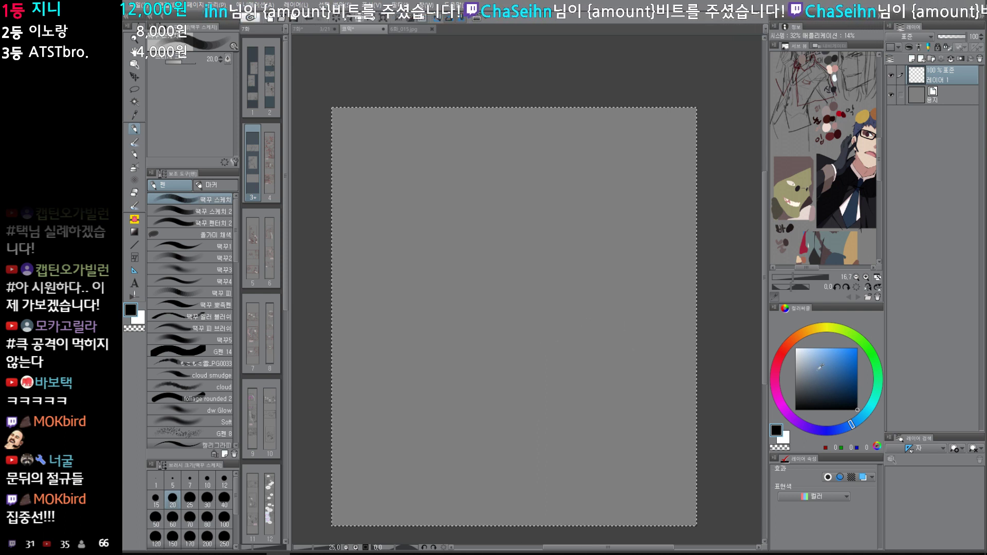
pyautogui.press('x')
pyautogui.moveTo(801, 396); pyautogui.dragTo(776, 339)
pyautogui.hotkey('alt', 'Delete')
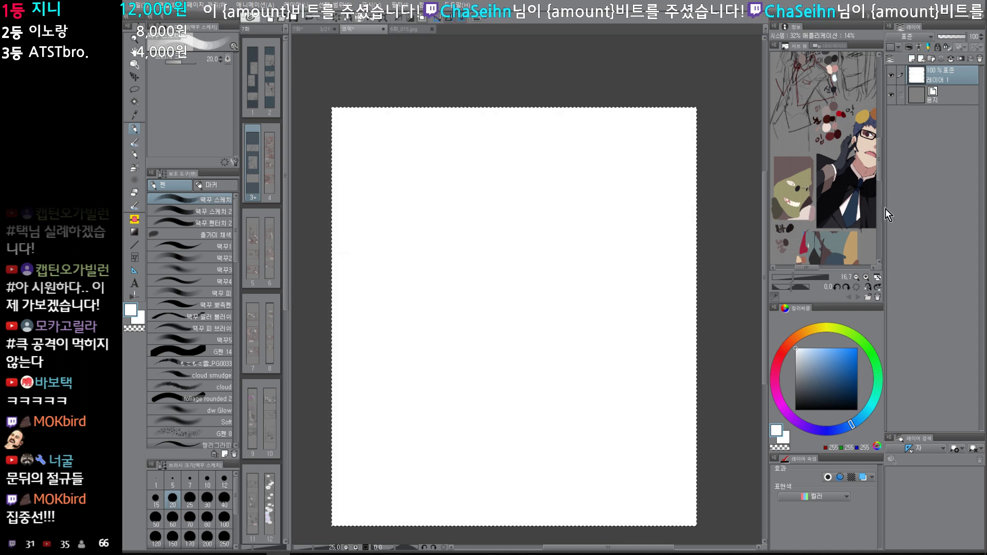
pyautogui.hotkey('ctrl', 'shift', 'n')
pyautogui.moveTo(616, 289); pyautogui.dragTo(620, 284)
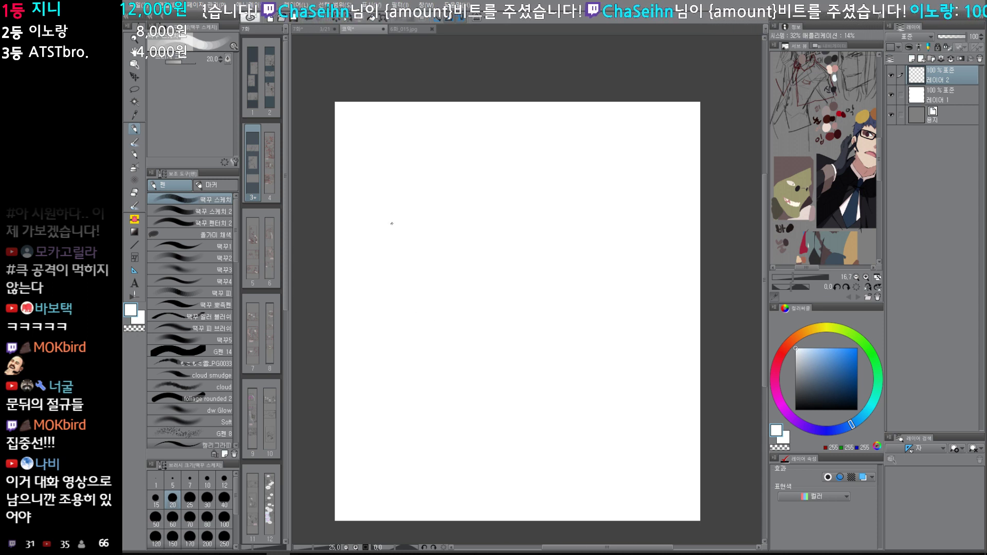
# Step: Set the drawing color to a bright, fully saturated sky blue
pyautogui.press('u')
pyautogui.press('u')
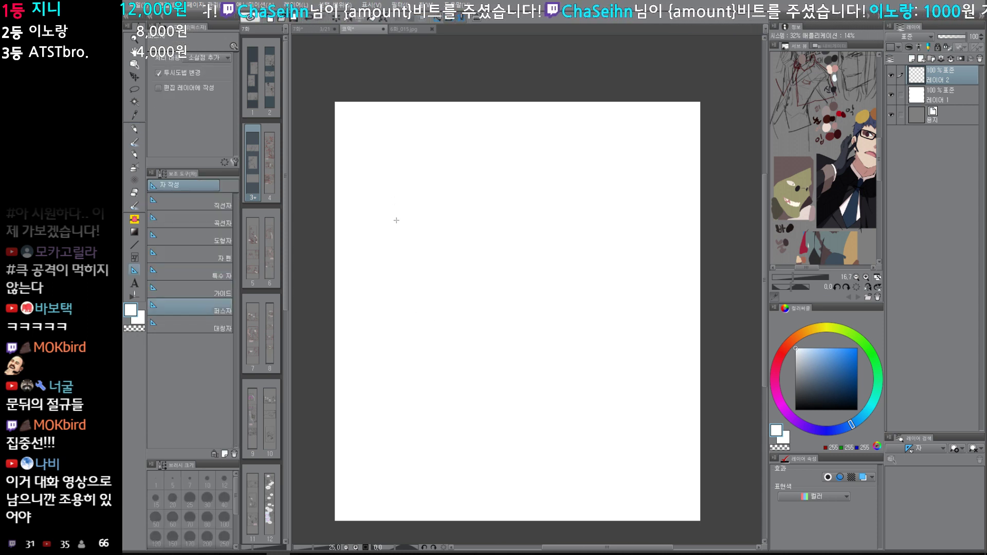
pyautogui.press('p')
pyautogui.moveTo(838, 383); pyautogui.dragTo(857, 348)
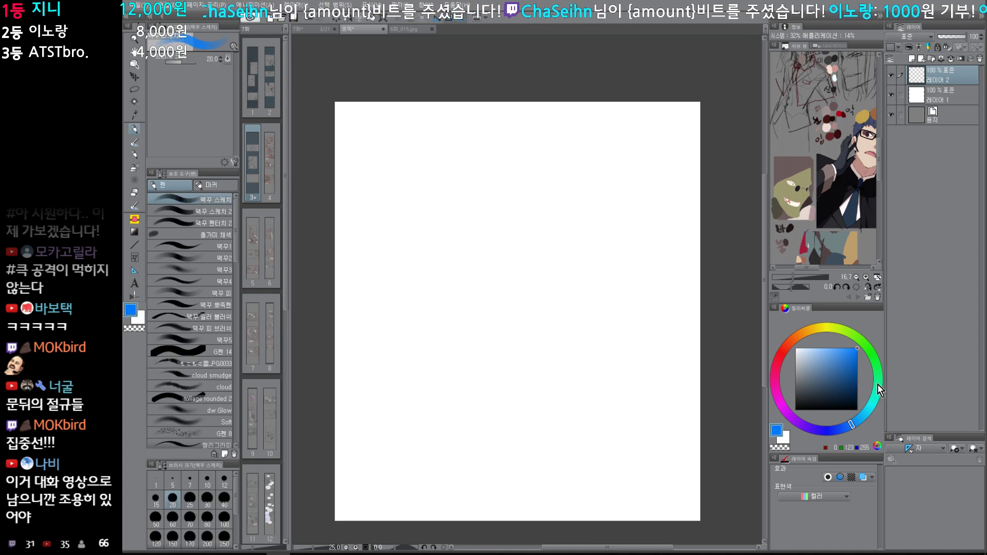
pyautogui.moveTo(876, 399); pyautogui.dragTo(861, 425)
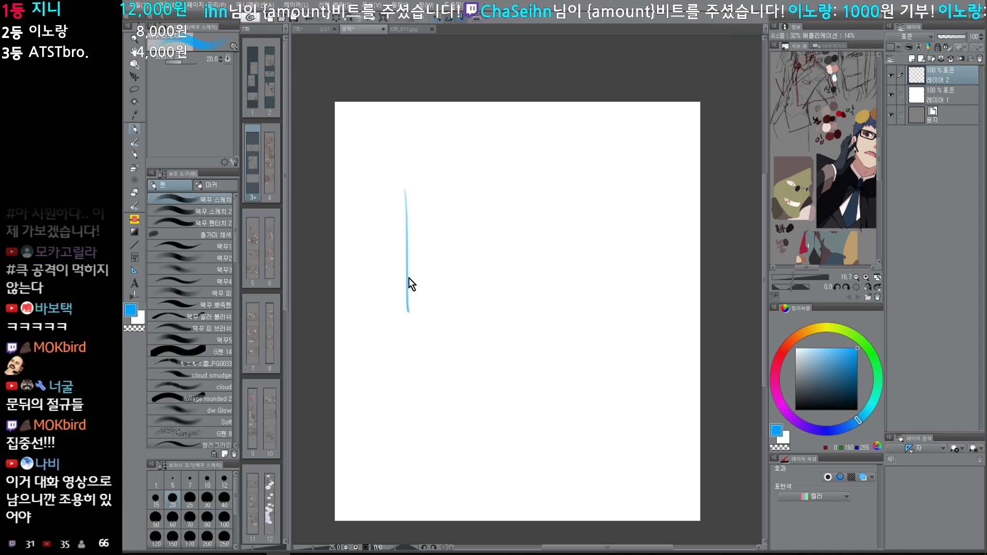
# Step: Edit the drawing-color-to-transparent gradient so solid blue switches abruptly to transparent at its midpoint
pyautogui.press('g')
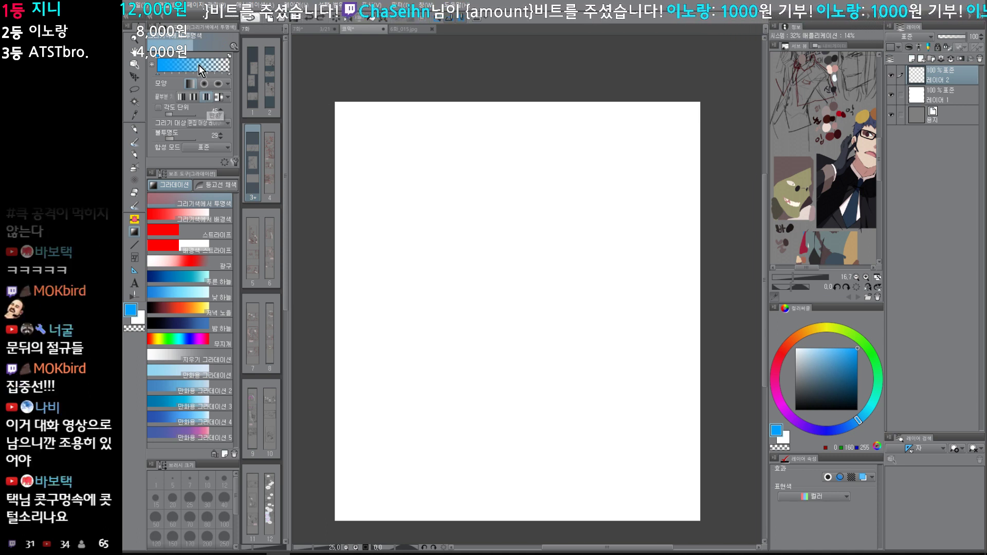
pyautogui.click(234, 162)
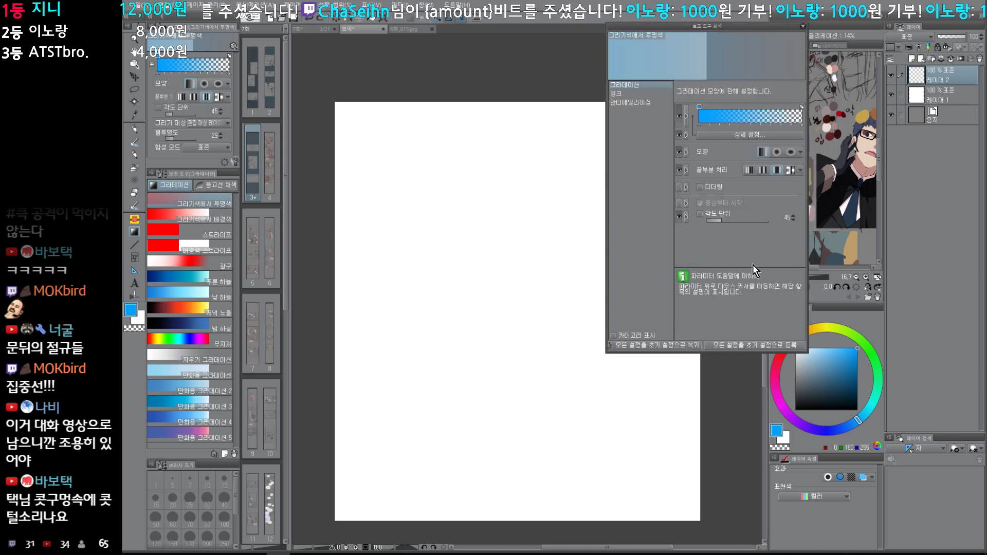
pyautogui.click(757, 123)
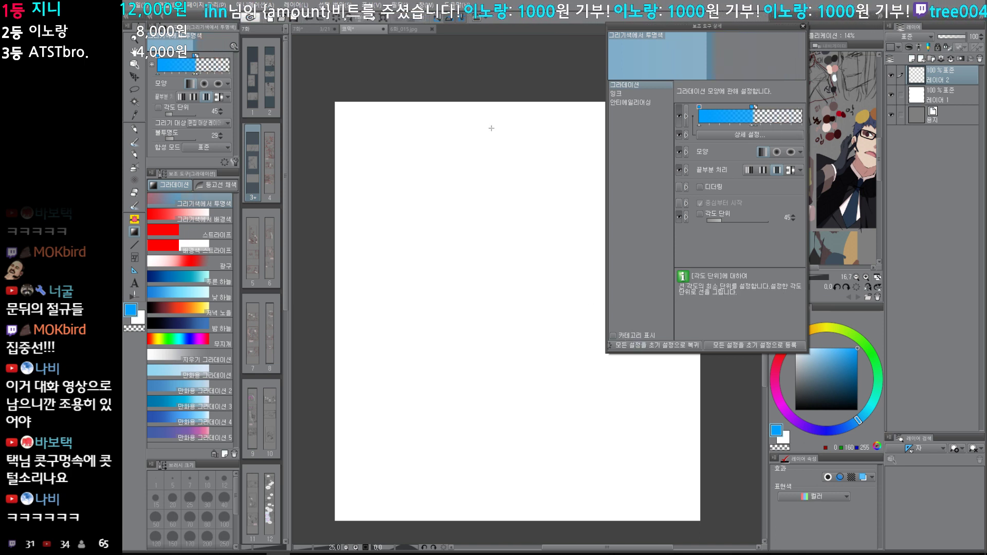
pyautogui.moveTo(352, 349); pyautogui.dragTo(555, 351)
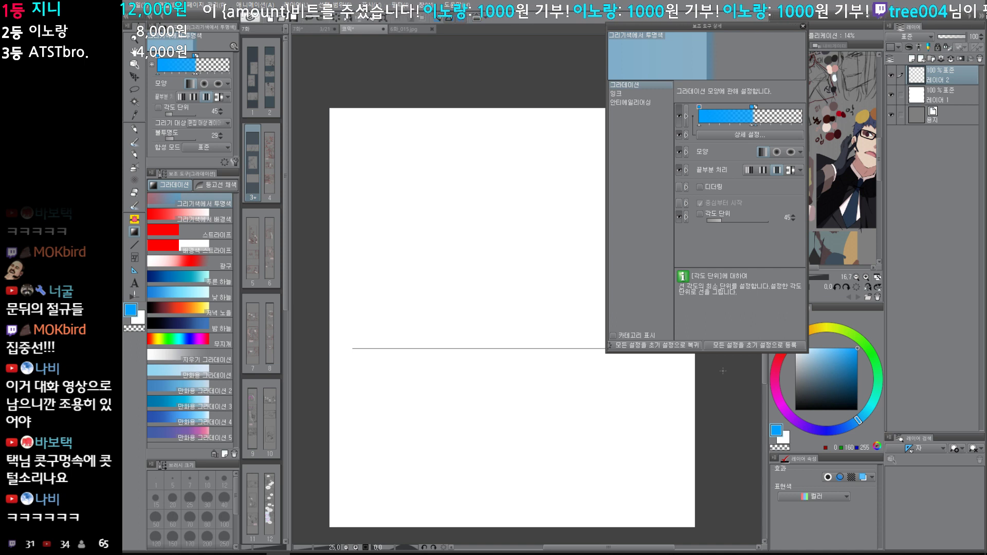
pyautogui.moveTo(723, 371); pyautogui.dragTo(485, 405)
pyautogui.scroll(-2, 678, 386)
pyautogui.hotkey('ctrl', 'z')
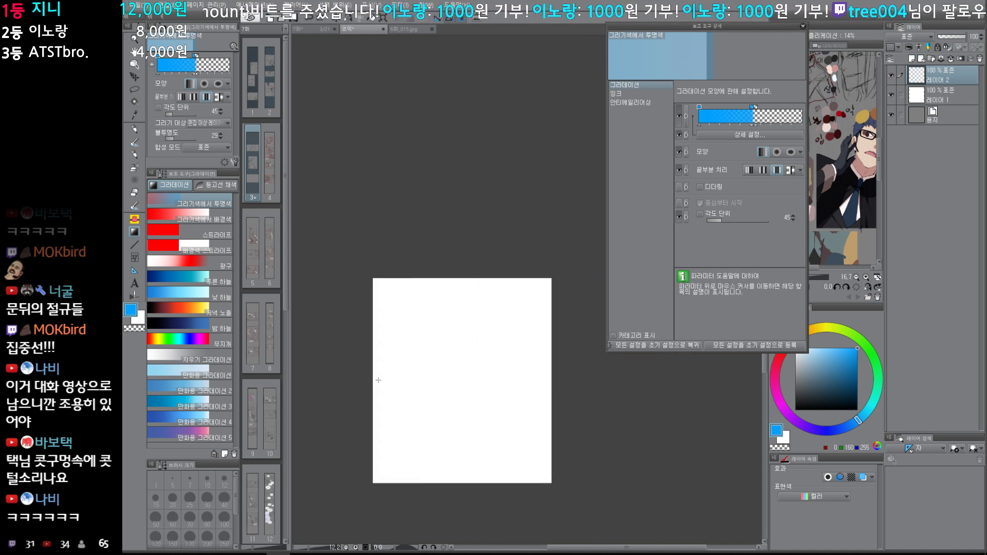
# Step: Cover the new layer with two overlapping sets of narrow vertical light-blue stripes using the repeating gradient
pyautogui.moveTo(381, 397); pyautogui.dragTo(427, 376)
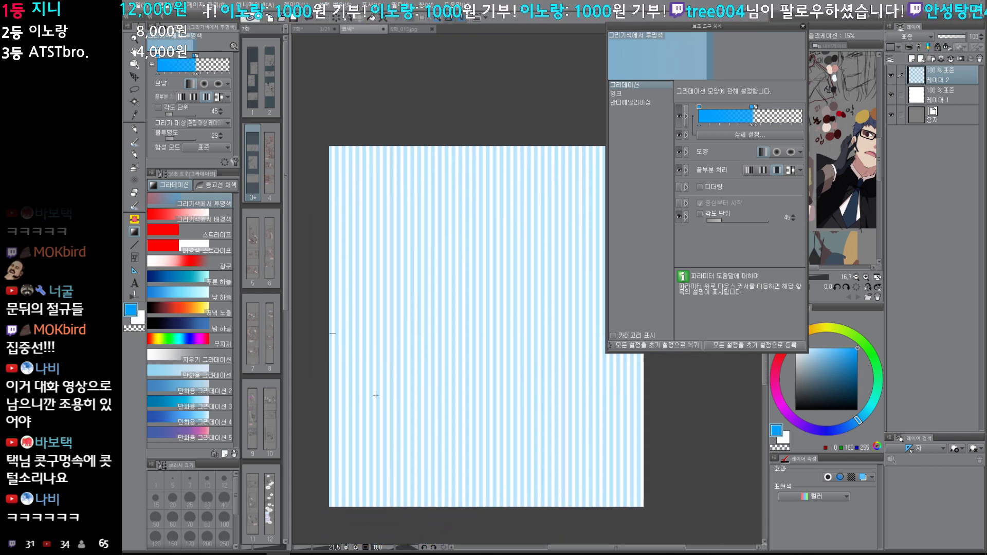
pyautogui.moveTo(375, 396); pyautogui.dragTo(389, 414)
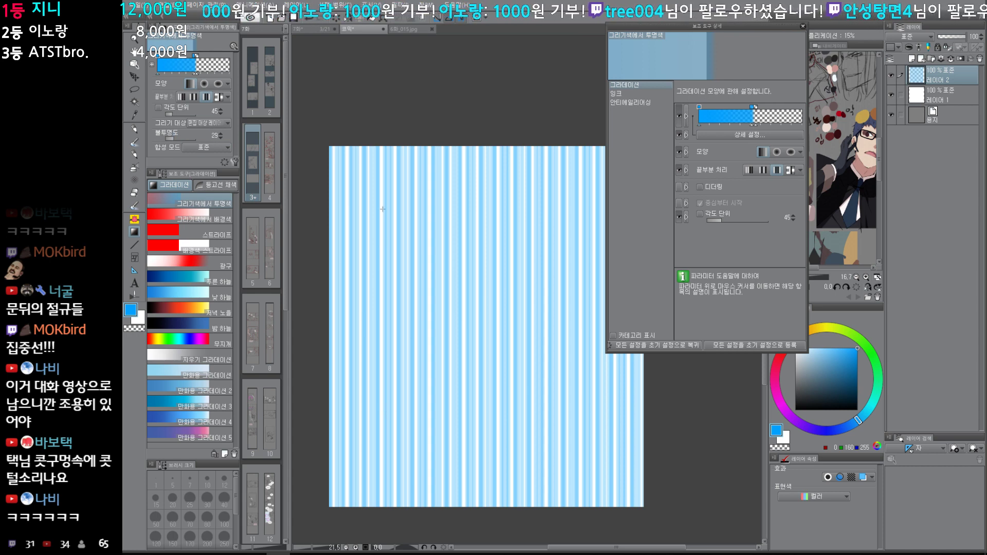
pyautogui.moveTo(507, 366); pyautogui.dragTo(497, 370)
# Step: Recolor the gradient's solid half to dark blue and overlay another set of narrow vertical stripes on the same layer
pyautogui.click(857, 370)
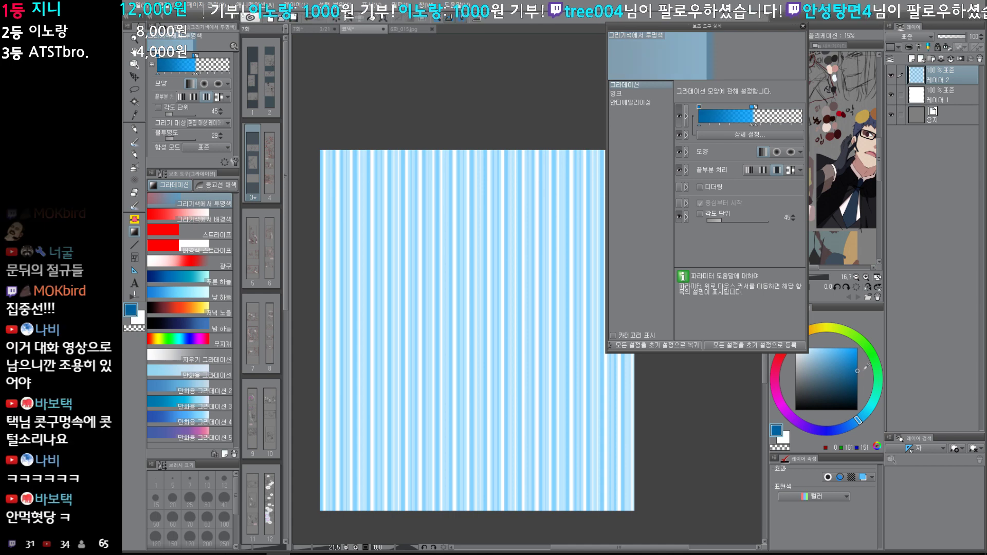
pyautogui.click(847, 427)
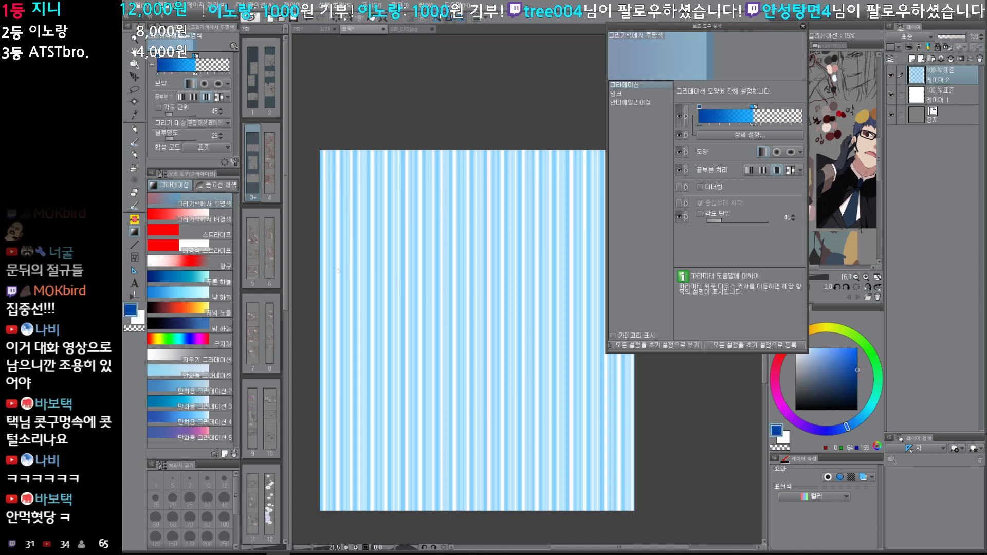
pyautogui.click(754, 105)
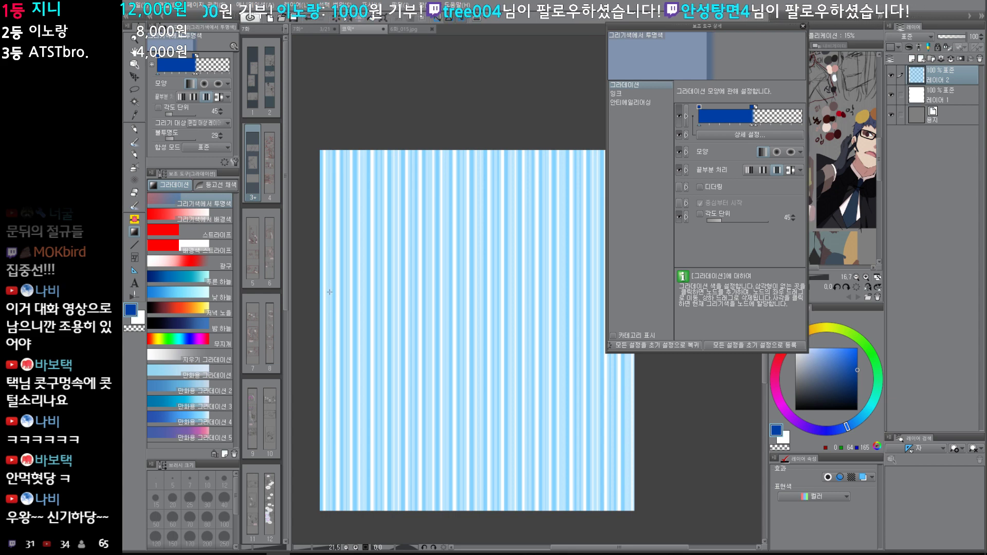
pyautogui.moveTo(393, 377); pyautogui.dragTo(410, 395)
pyautogui.scroll(-2, 541, 385)
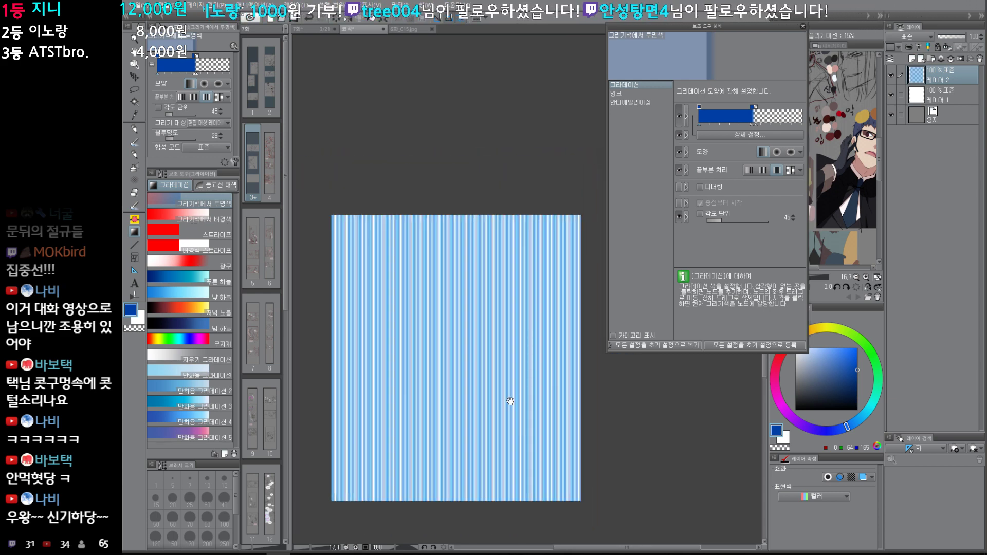
pyautogui.moveTo(445, 369)
pyautogui.mouseDown()
pyautogui.moveTo(464, 368)
pyautogui.moveTo(458, 359)
pyautogui.mouseUp()
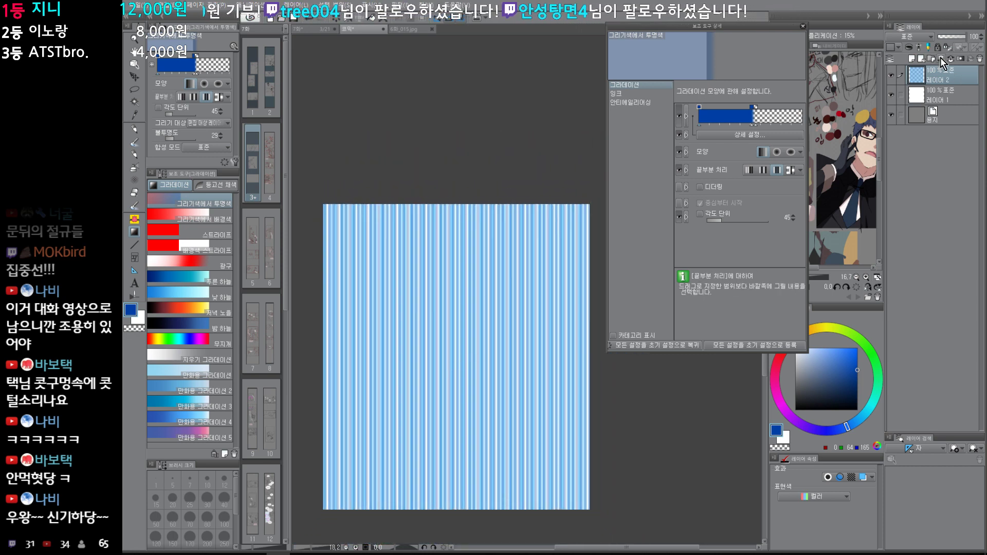
# Step: Paste a copy of the striped layer into the open comic page document 6화_015.jpg
pyautogui.click(410, 29)
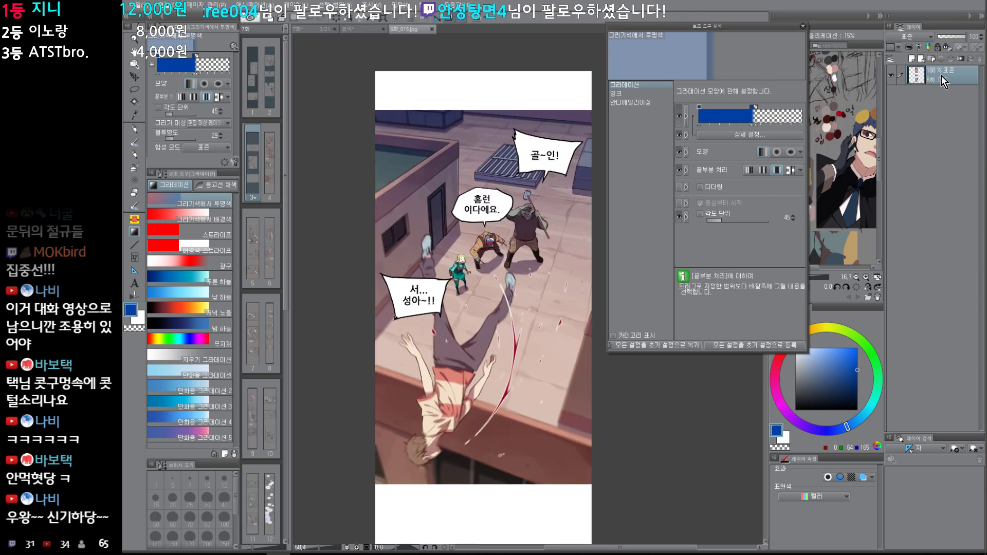
pyautogui.hotkey('ctrl', 'v')
pyautogui.moveTo(583, 369); pyautogui.dragTo(526, 354)
pyautogui.scroll(-3, 527, 355)
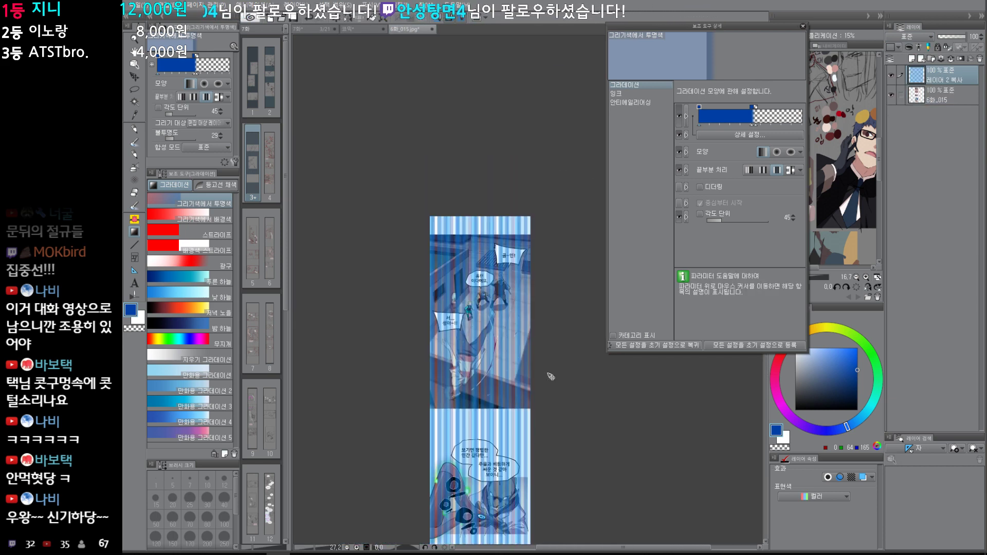
# Step: Scale the pasted stripes to about 45% and position them over the comic page's first panel
pyautogui.hotkey('ctrl', 't')
pyautogui.moveTo(660, 427); pyautogui.dragTo(540, 421)
pyautogui.moveTo(705, 440); pyautogui.dragTo(405, 439)
pyautogui.moveTo(386, 439); pyautogui.dragTo(480, 312)
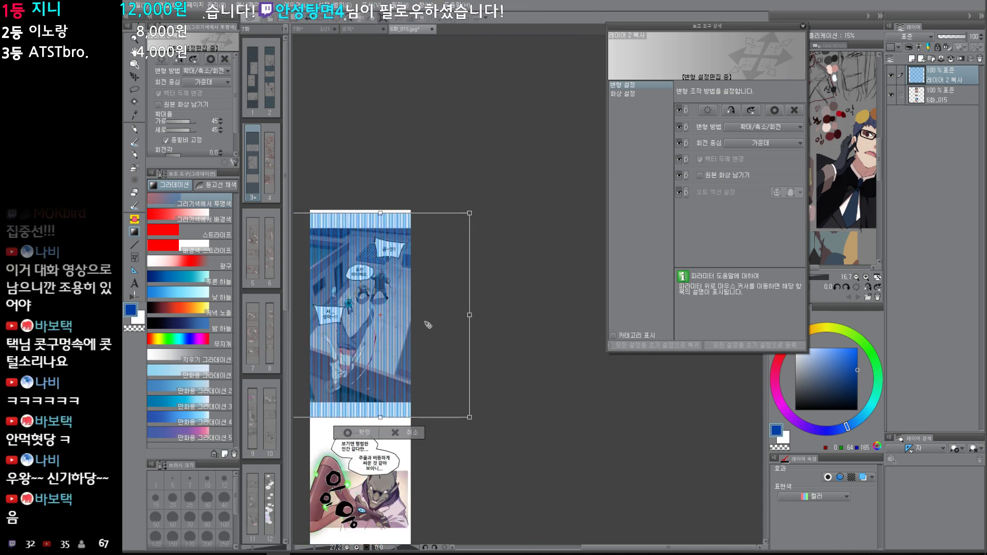
pyautogui.press('Return')
# Step: Set the pasted stripe layer's blending mode to Overlay (오버레이)
pyautogui.moveTo(355, 345); pyautogui.dragTo(447, 335)
pyautogui.scroll(2, 448, 335)
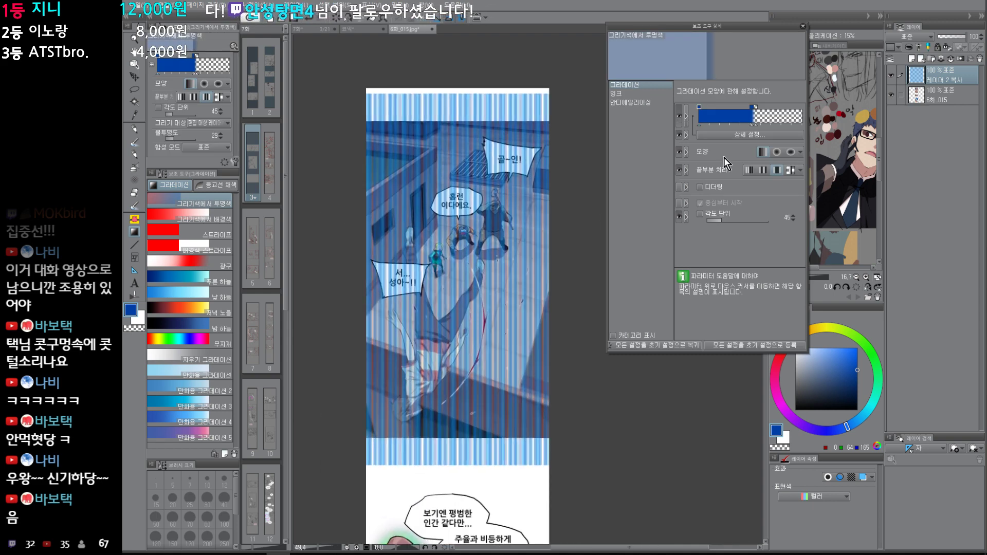
pyautogui.click(918, 37)
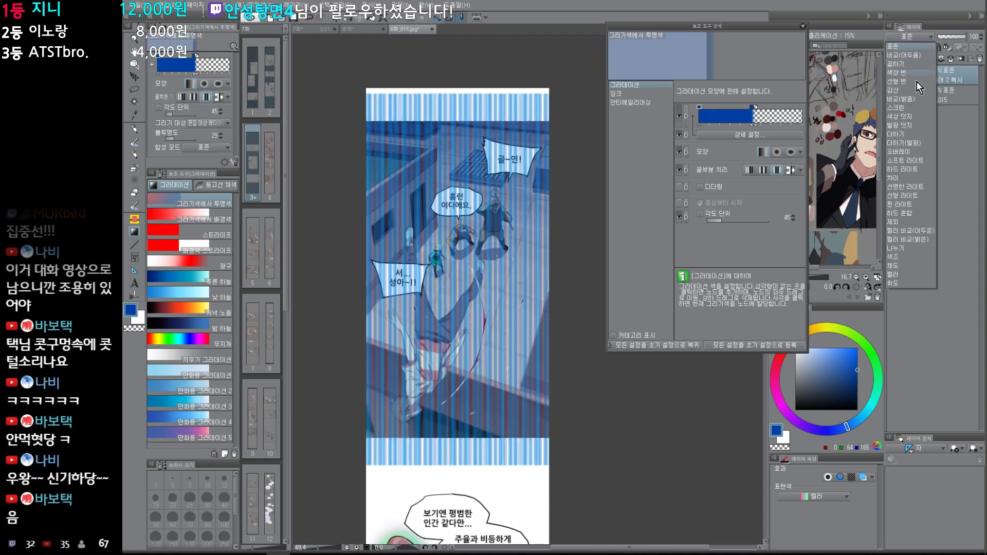
pyautogui.click(905, 152)
pyautogui.scroll(2, 521, 379)
pyautogui.moveTo(522, 379); pyautogui.dragTo(539, 399)
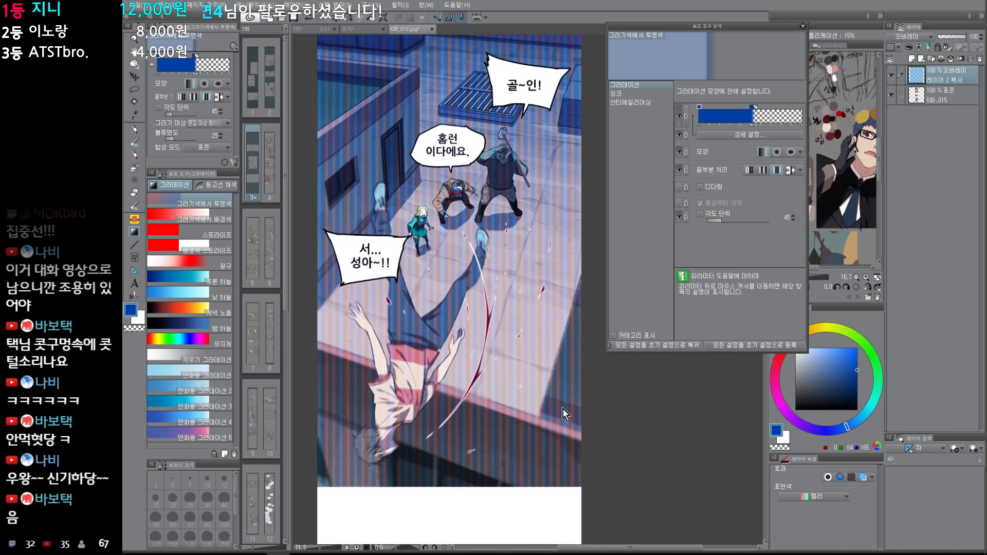
# Step: Preview the stripe layer with saturation -100 and luminosity -70, and cancel the hue/saturation adjustment
pyautogui.hotkey('ctrl', 'u')
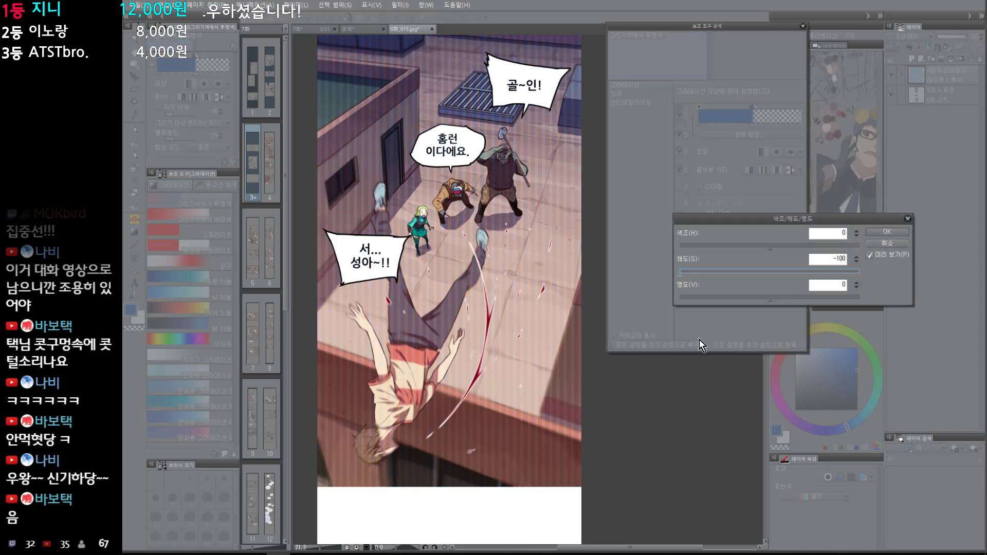
pyautogui.moveTo(722, 301); pyautogui.dragTo(683, 299)
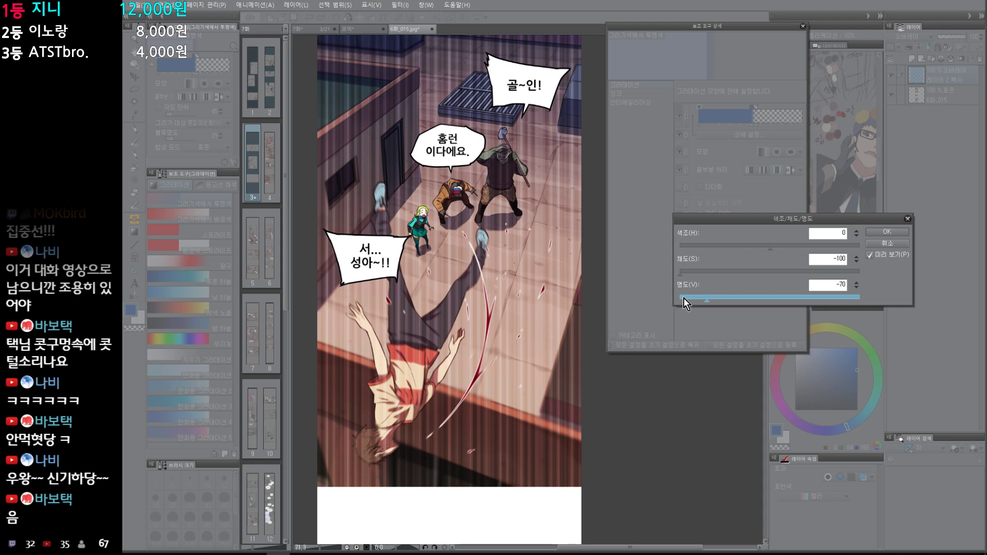
pyautogui.click(884, 245)
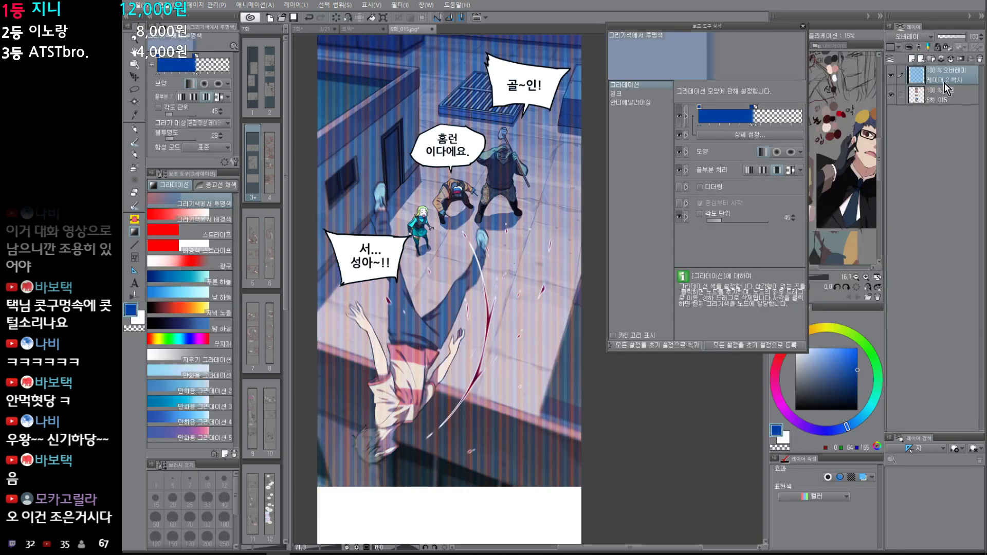
# Step: In the original stripe document, select the whole canvas and apply the Polar Coordinates filter converting rectangular to polar coordinates
pyautogui.click(357, 29)
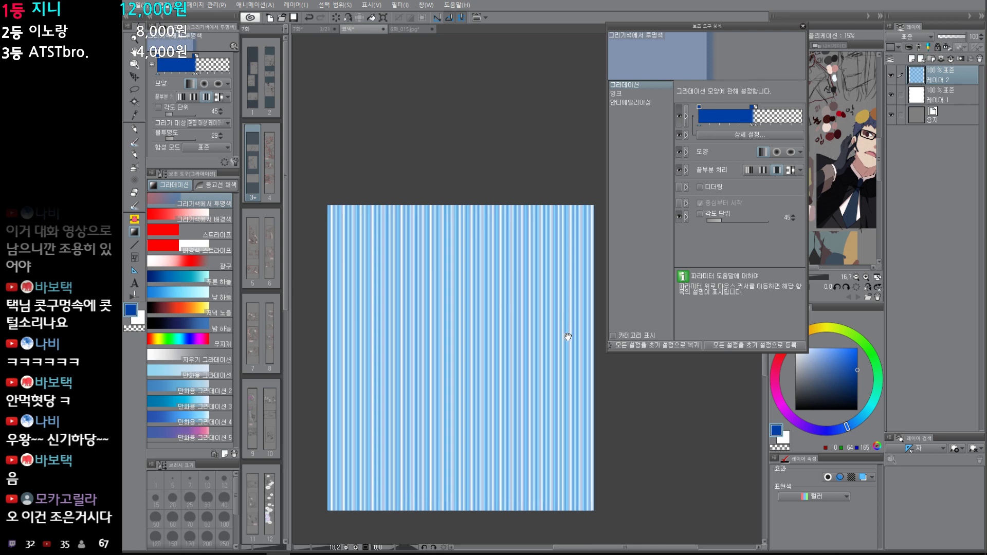
pyautogui.hotkey('ctrl', 'a')
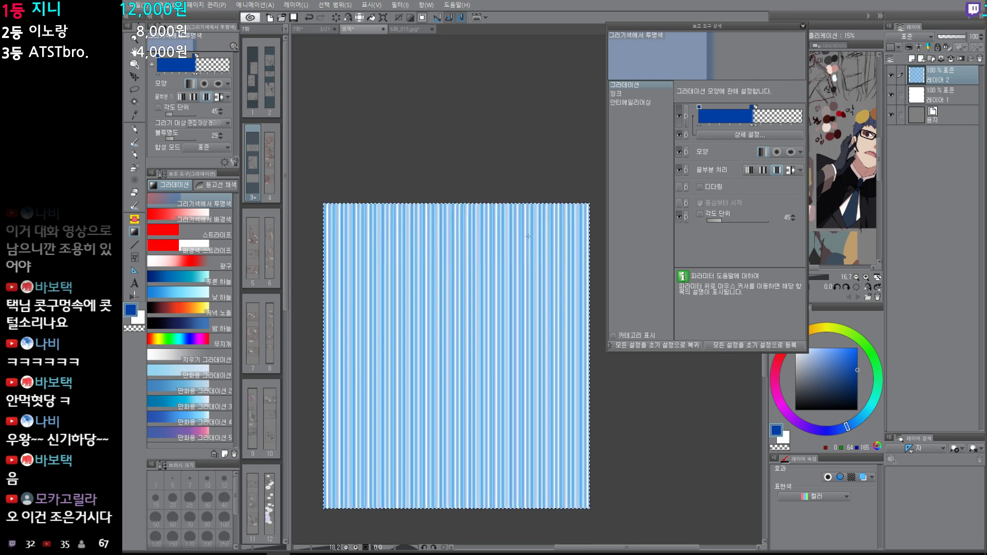
pyautogui.click(400, 4)
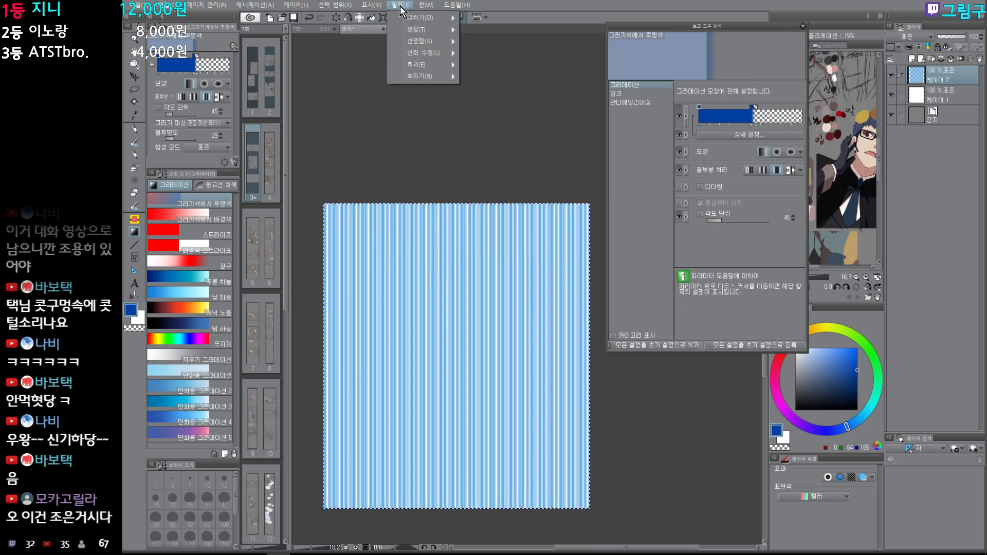
pyautogui.moveTo(417, 30)
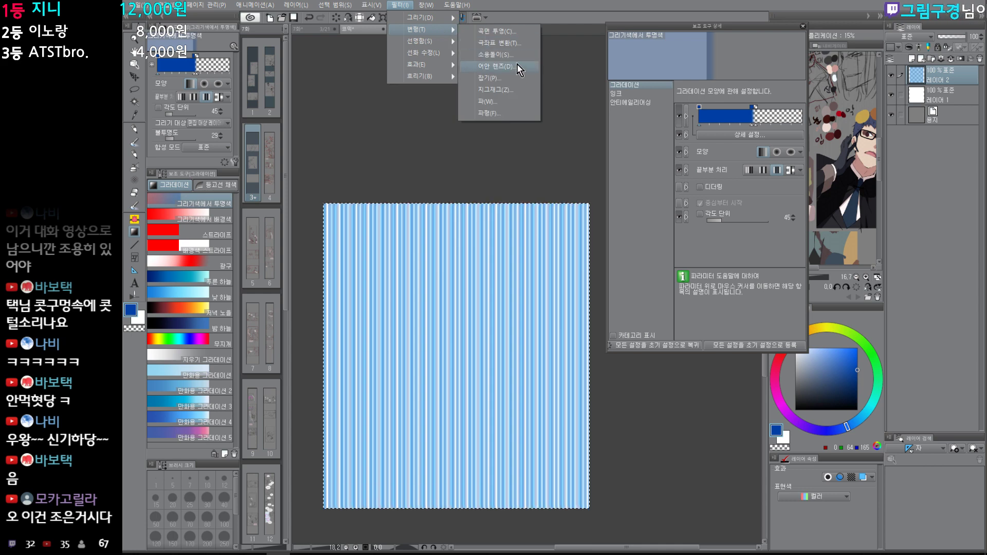
pyautogui.click(518, 44)
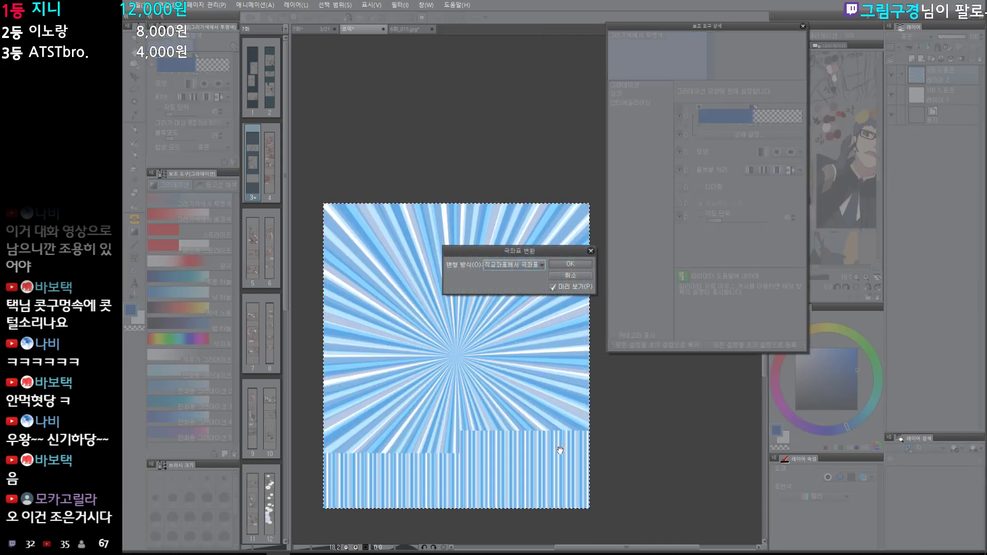
pyautogui.click(579, 262)
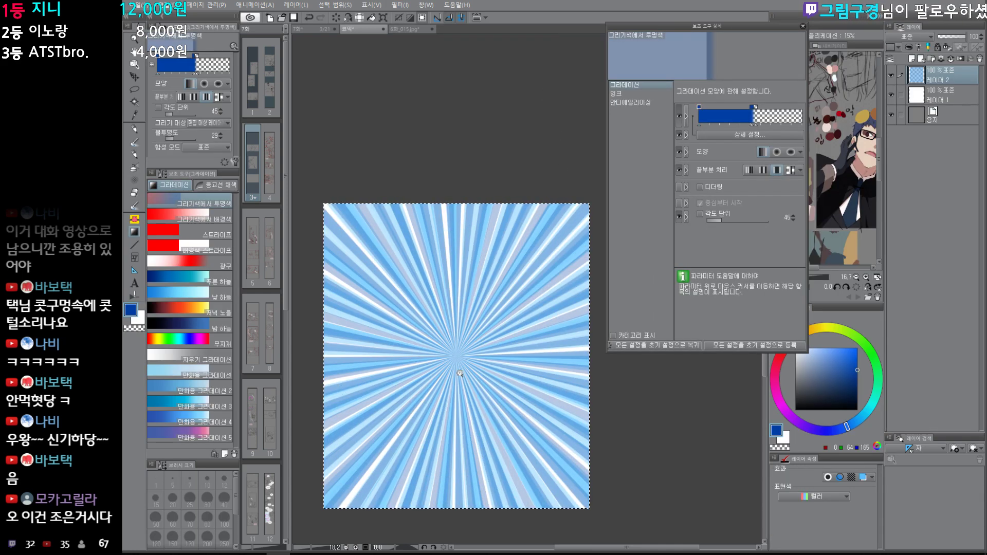
# Step: Switch to the comic page document and paste the radial rays onto it as a new layer
pyautogui.scroll(2, 442, 349)
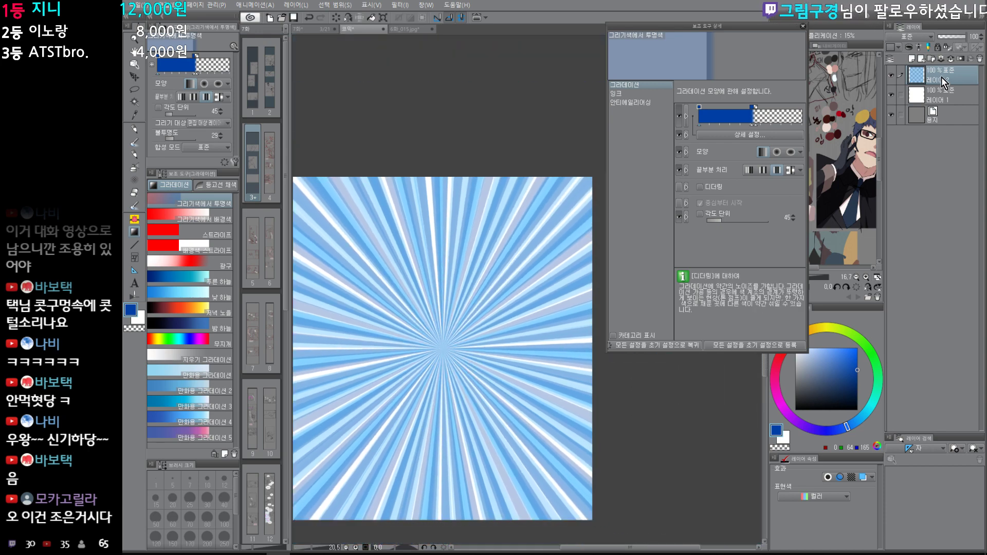
pyautogui.click(414, 30)
pyautogui.scroll(-3, 518, 406)
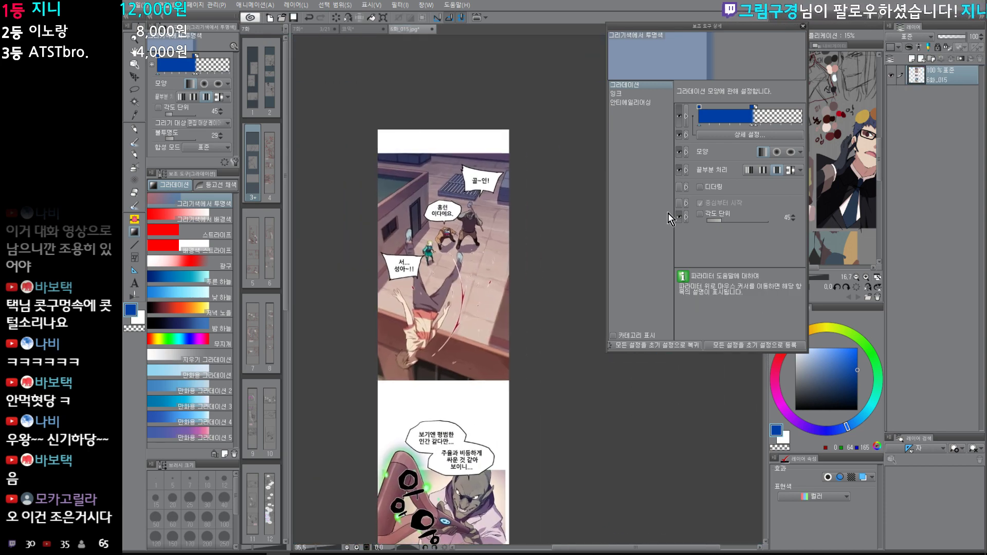
pyautogui.hotkey('ctrl', 'v')
pyautogui.press('k')
pyautogui.moveTo(518, 406); pyautogui.dragTo(479, 440)
# Step: Scale down the pasted rays and position them over the comic page's second panel
pyautogui.hotkey('ctrl', 't')
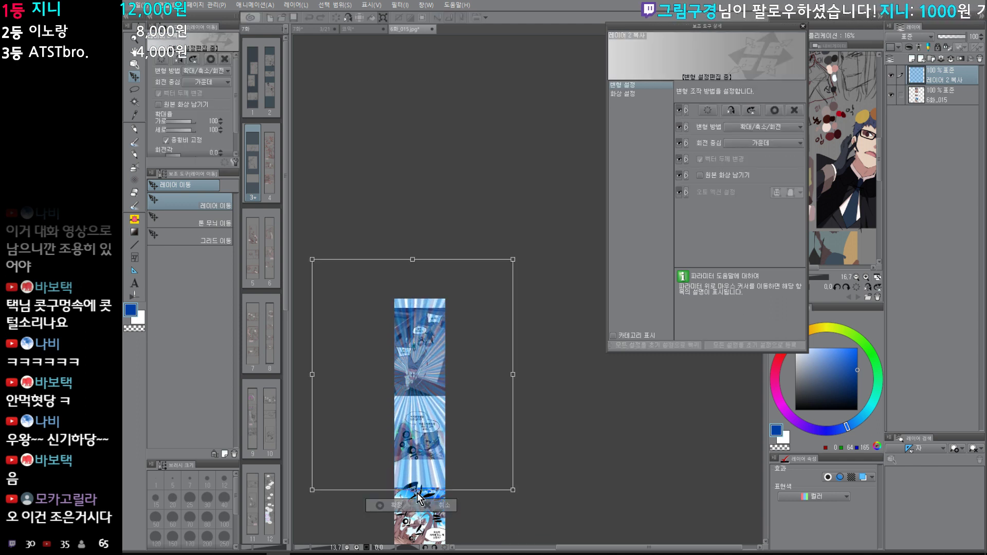
pyautogui.moveTo(398, 502); pyautogui.dragTo(420, 380)
pyautogui.moveTo(420, 370); pyautogui.dragTo(417, 423)
pyautogui.moveTo(462, 311); pyautogui.dragTo(475, 280)
pyautogui.moveTo(460, 343); pyautogui.dragTo(500, 399)
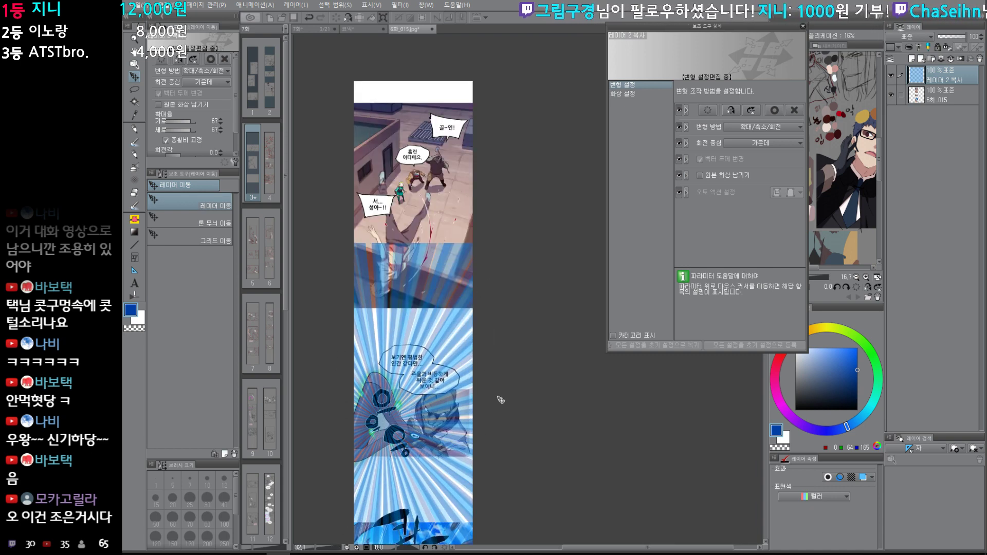
pyautogui.moveTo(541, 242); pyautogui.dragTo(474, 323)
pyautogui.moveTo(443, 415); pyautogui.dragTo(476, 375)
pyautogui.press('Return')
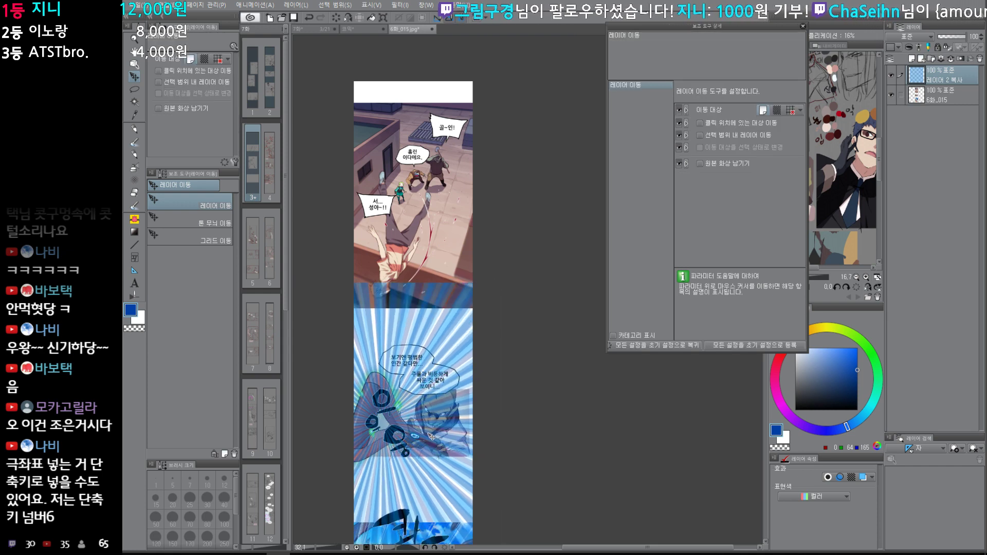
# Step: Set the pasted ray layer's blending mode to Overlay (오버레이)
pyautogui.scroll(3, 380, 463)
pyautogui.click(920, 37)
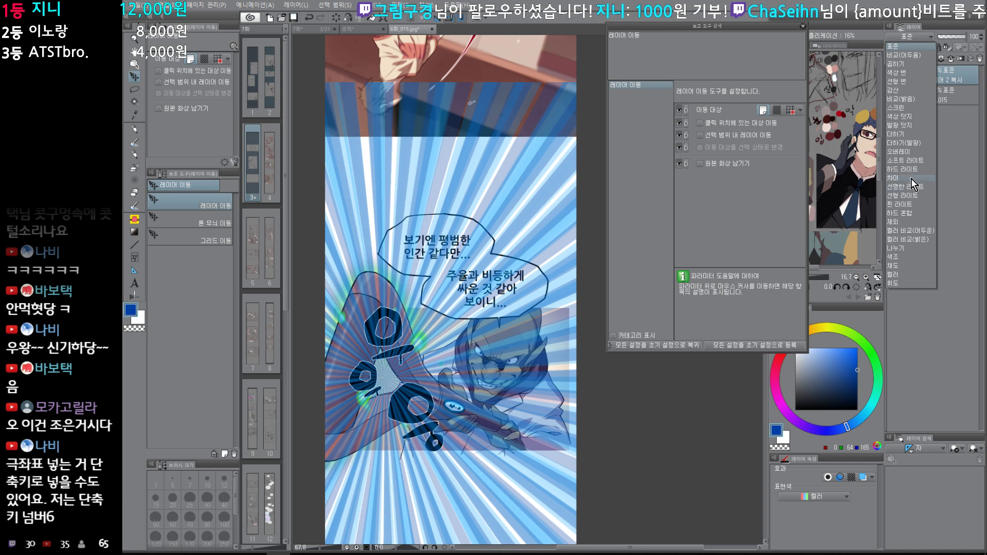
pyautogui.click(899, 152)
pyautogui.scroll(2, 519, 449)
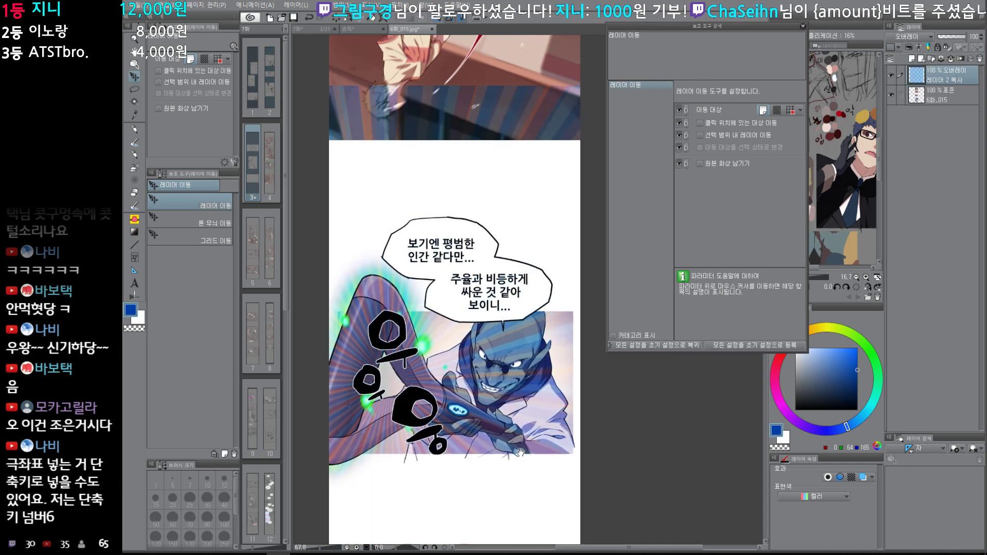
pyautogui.scroll(-1, 523, 452)
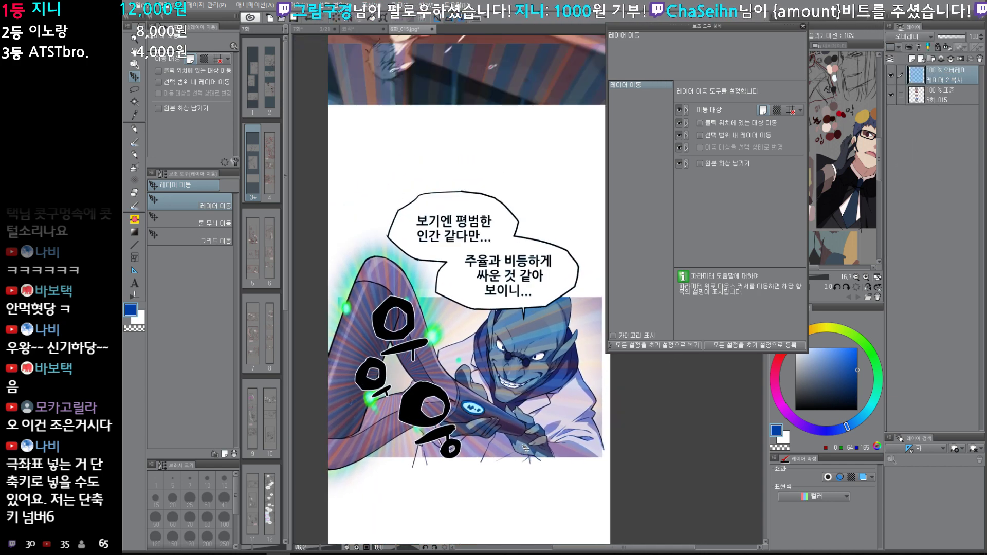
# Step: Preview the ray layer with saturation -88 and luminosity -38, then cancel the adjustment and discard the pasted layer
pyautogui.hotkey('ctrl', 'u')
pyautogui.click(736, 298)
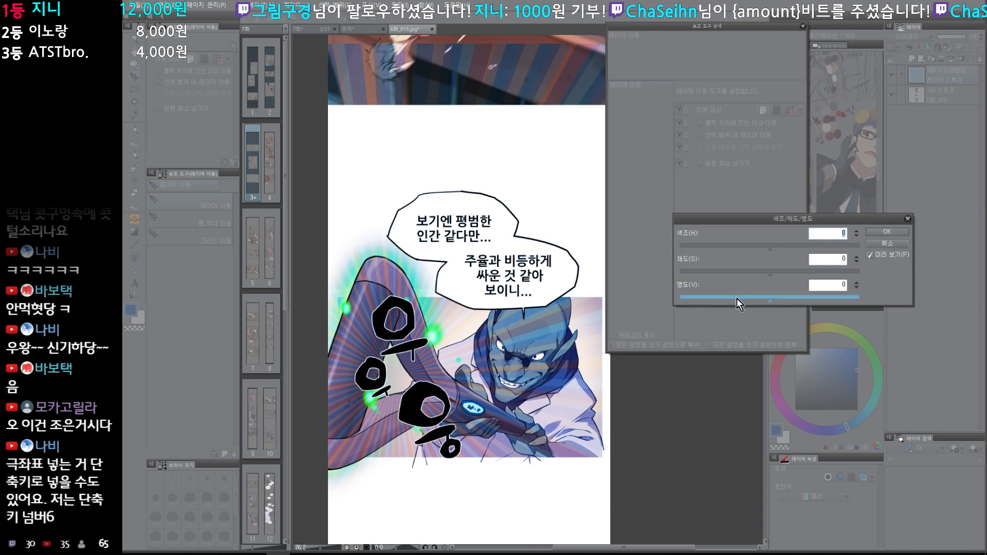
pyautogui.click(690, 271)
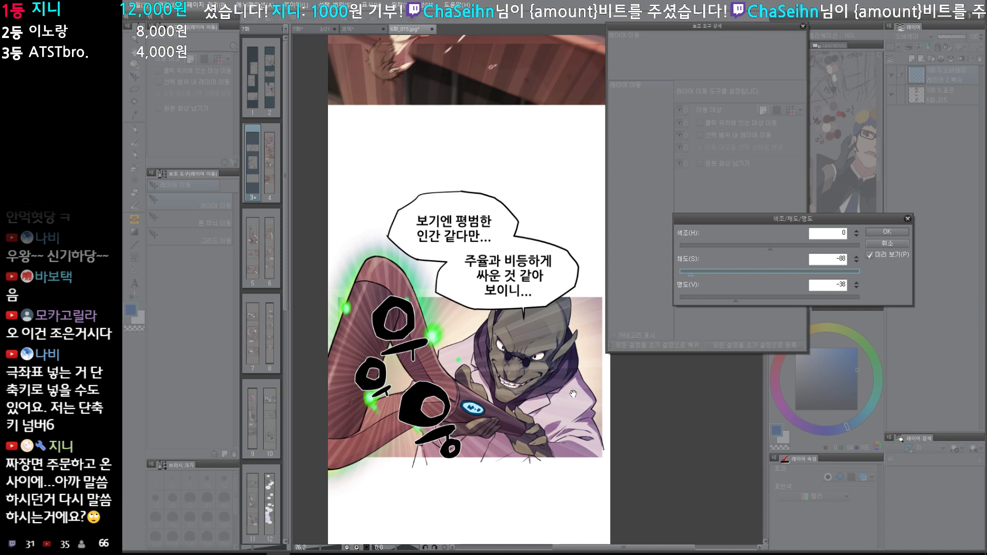
pyautogui.press('Escape')
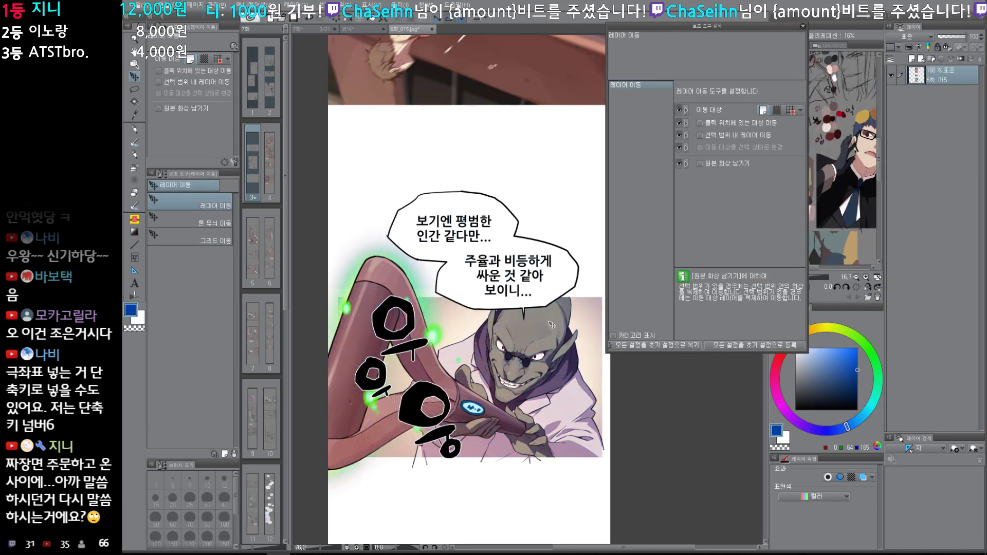
# Step: Return to the stripe document and undo the Polar Coordinates filter on the stripes
pyautogui.click(362, 29)
pyautogui.moveTo(492, 341); pyautogui.dragTo(524, 330)
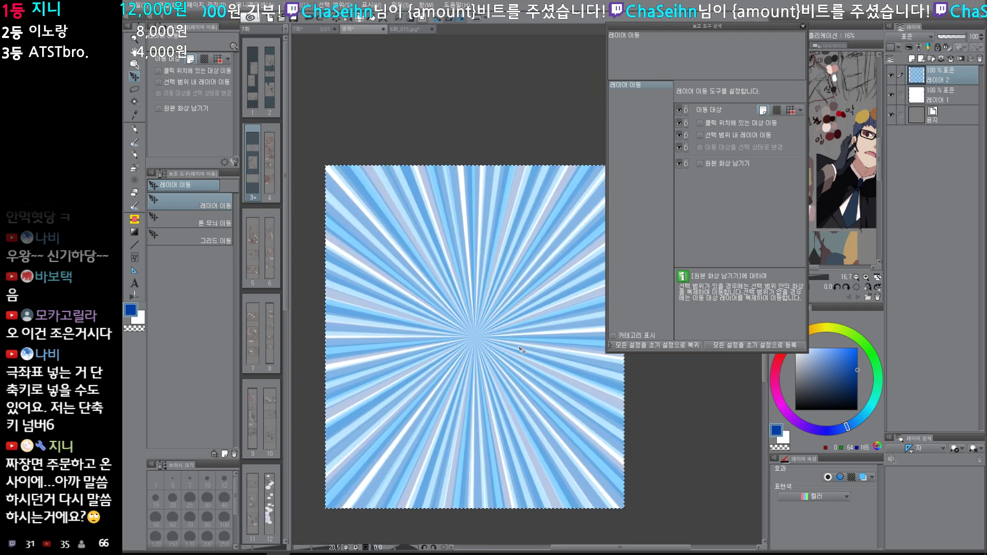
pyautogui.moveTo(546, 383); pyautogui.dragTo(518, 389)
pyautogui.hotkey('ctrl', 'a')
pyautogui.hotkey('ctrl', 'z')
pyautogui.moveTo(484, 344); pyautogui.dragTo(504, 331)
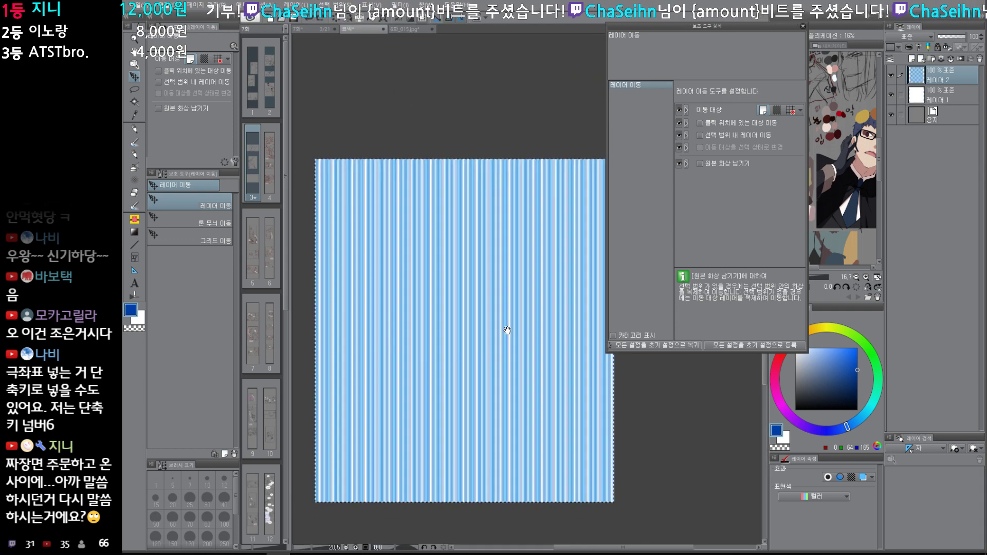
# Step: Lay another narrow repeating blue-to-transparent gradient over the vertical stripes, undoing a wider attempt first
pyautogui.press('g')
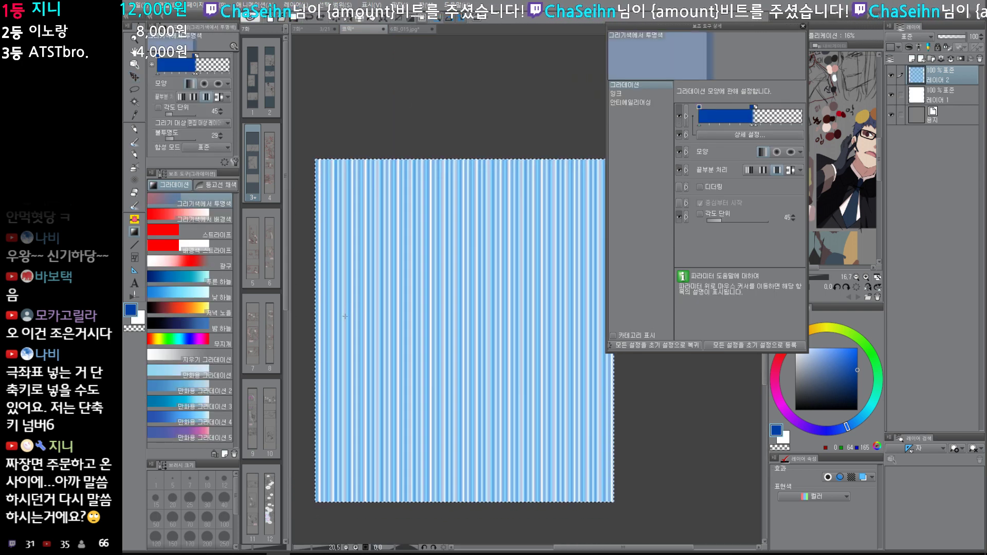
pyautogui.moveTo(342, 318); pyautogui.dragTo(510, 331)
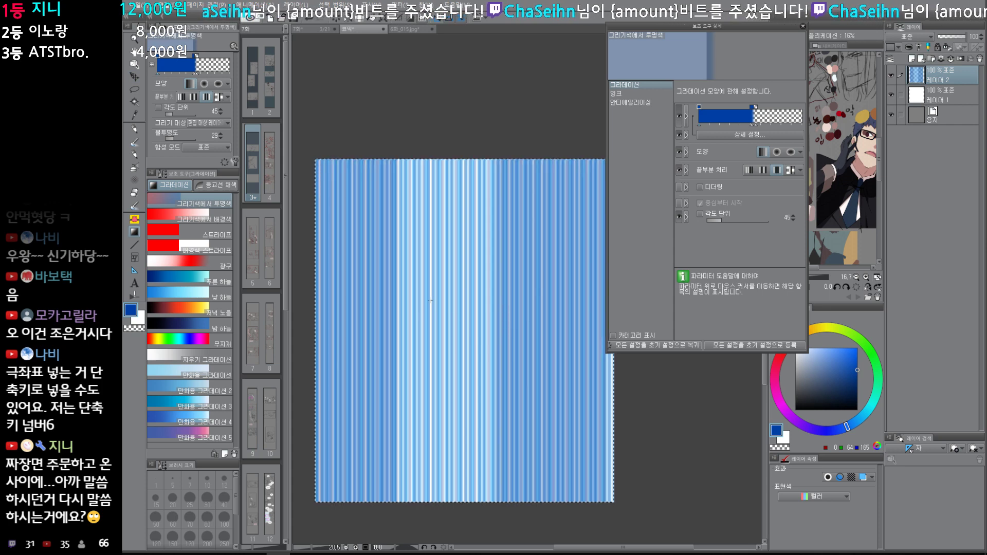
pyautogui.hotkey('ctrl', 'z')
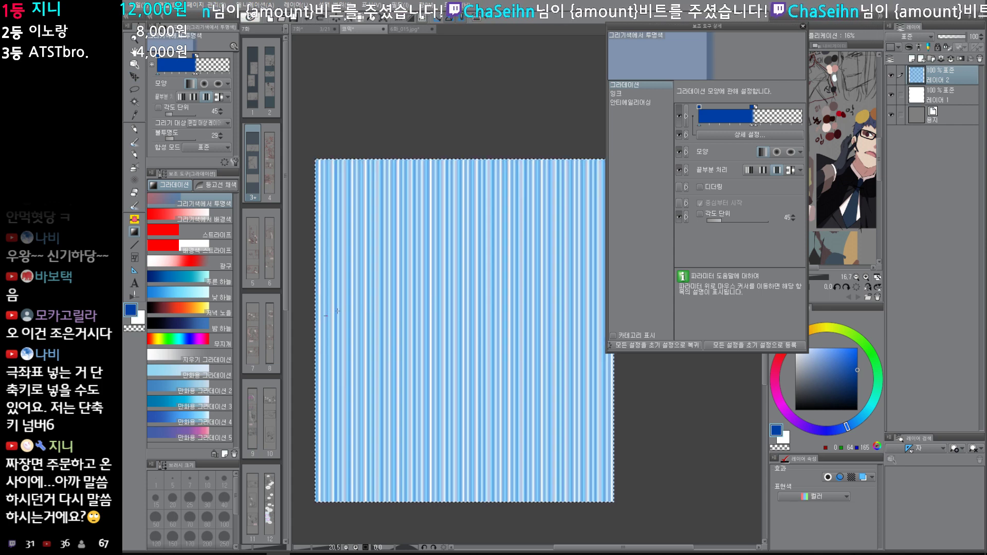
pyautogui.hotkey('ctrl', 'y')
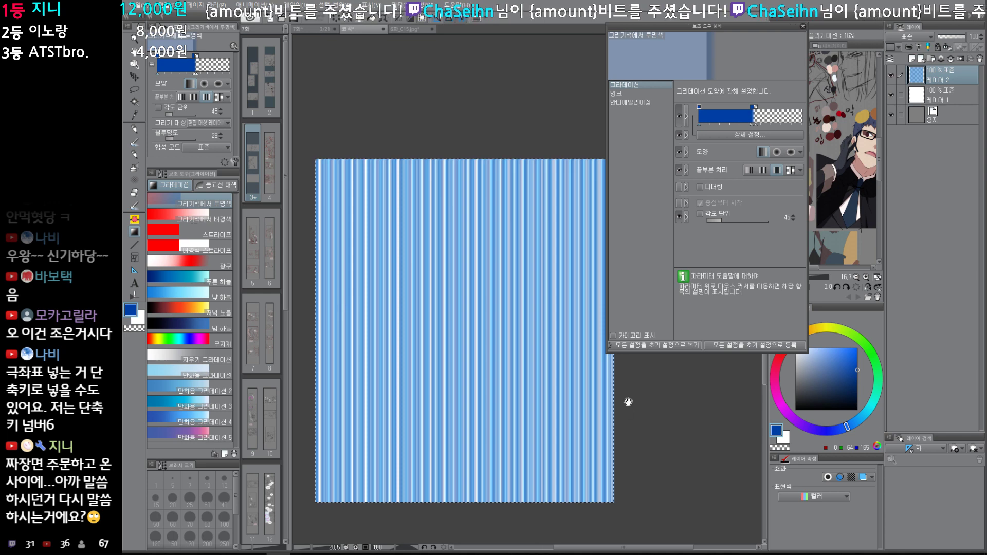
pyautogui.scroll(-2, 610, 419)
pyautogui.moveTo(610, 419); pyautogui.dragTo(604, 428)
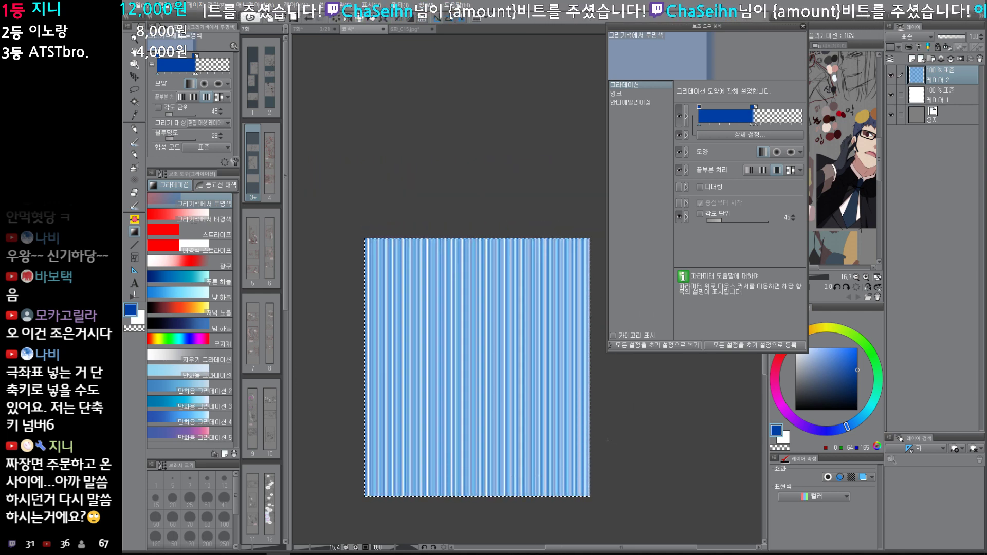
# Step: Add a new raster layer above the stripes and set its blending mode to Screen (스크린)
pyautogui.hotkey('ctrl', 'shift', 'n')
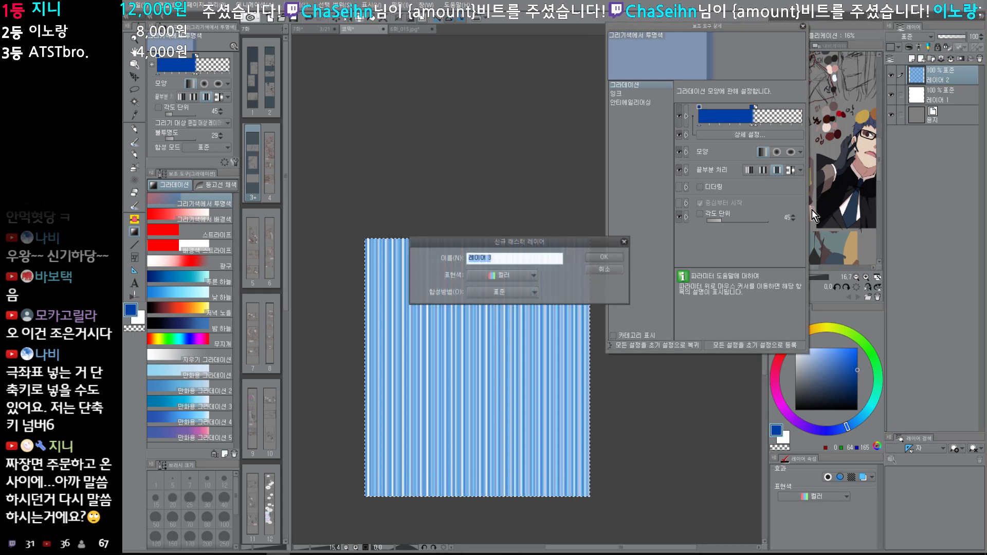
pyautogui.press('Return')
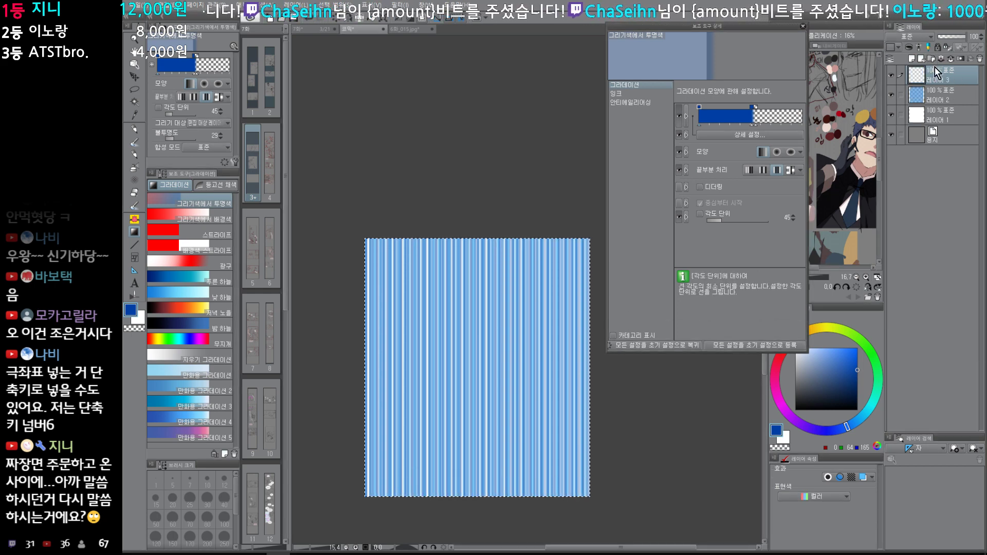
pyautogui.click(930, 38)
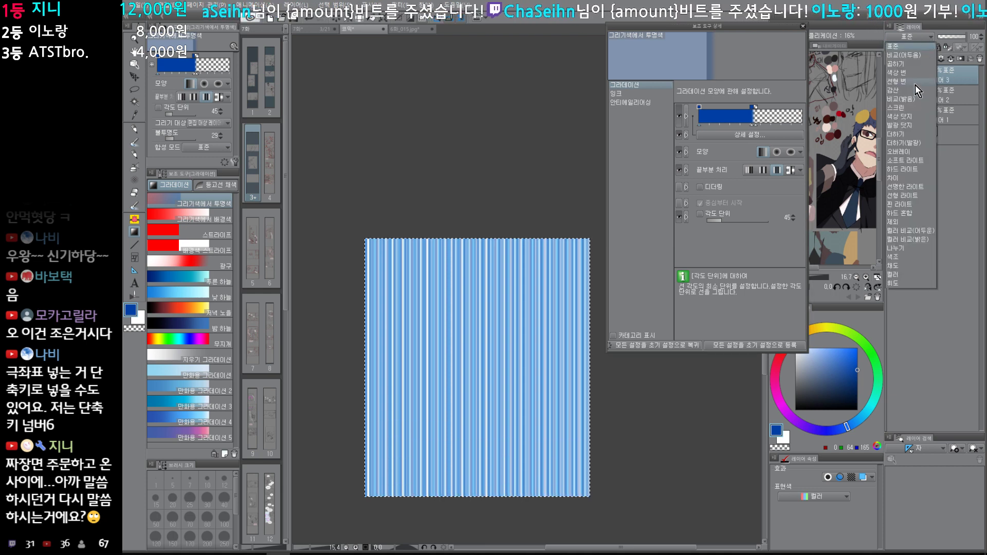
pyautogui.click(906, 108)
# Step: Paint a small pink spot (RGB 255, 0, 103) on the Screen layer with a soft brush of size 103.9
pyautogui.click(776, 373)
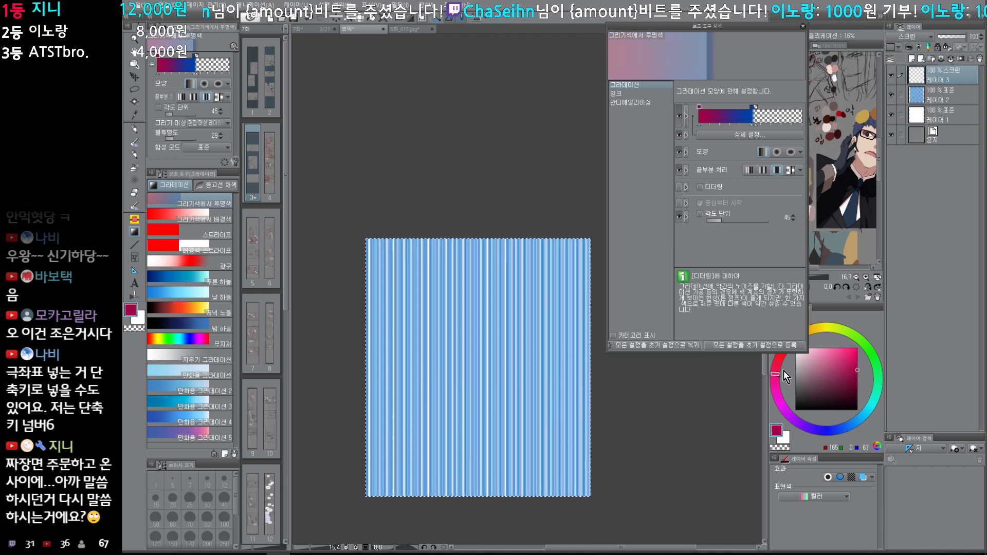
pyautogui.moveTo(772, 27); pyautogui.dragTo(767, 3)
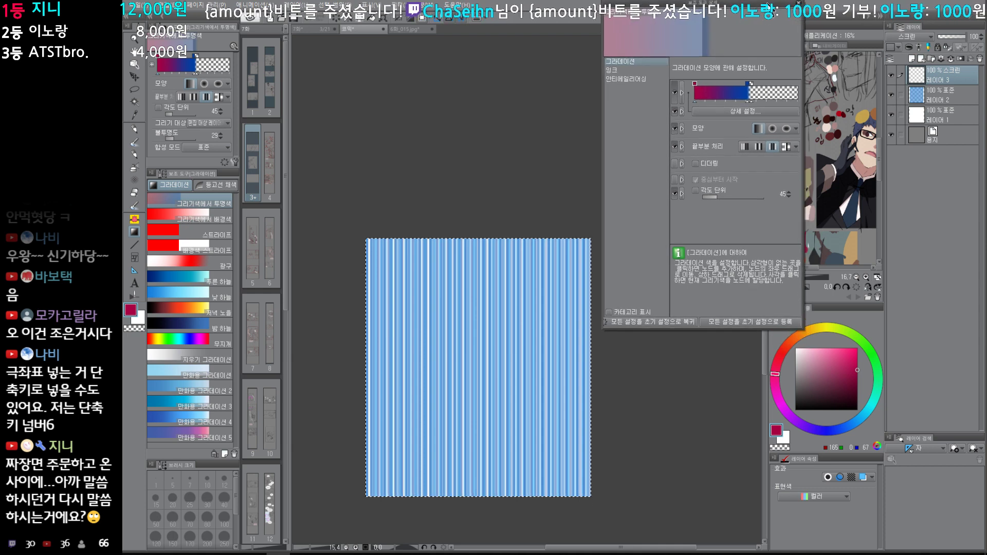
pyautogui.press('p')
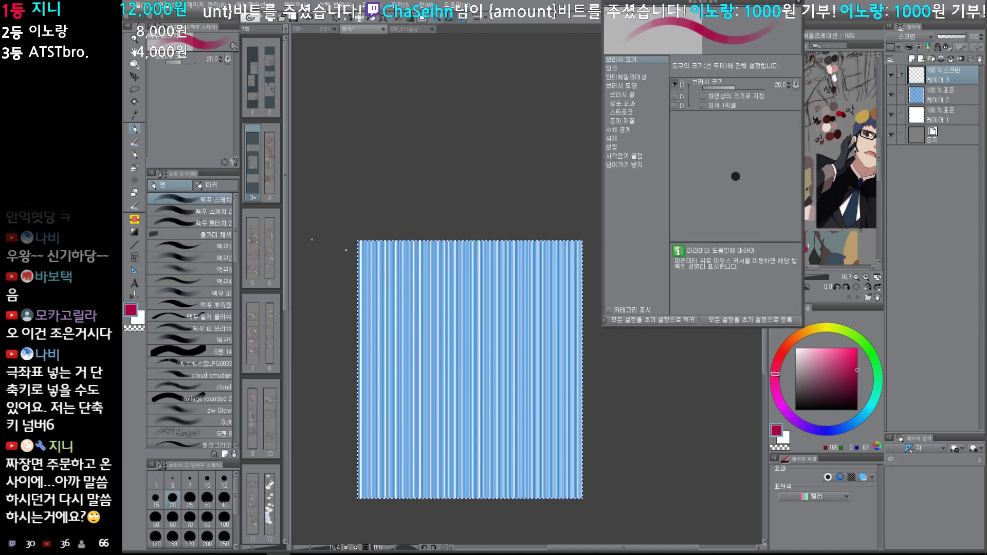
pyautogui.click(857, 348)
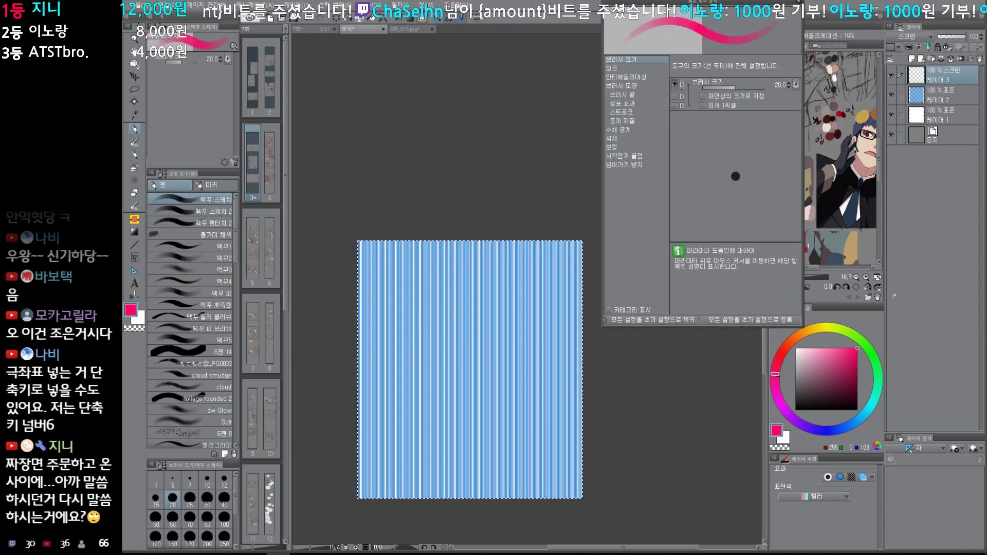
pyautogui.click(194, 270)
pyautogui.scroll(2, 386, 368)
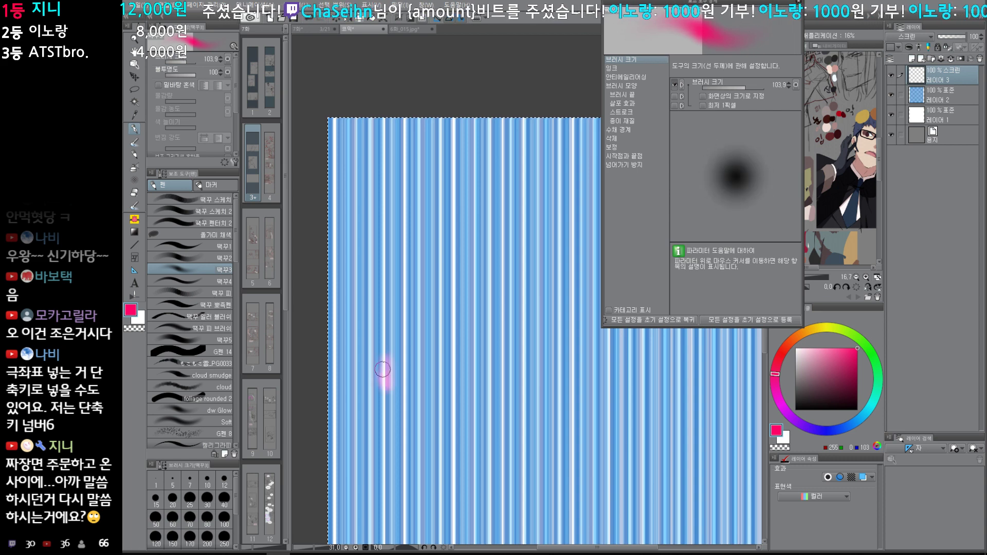
pyautogui.moveTo(382, 369); pyautogui.dragTo(390, 363)
# Step: Paint a pale yellow centre into the pink spot with the soft brush at size 72.0
pyautogui.click(824, 349)
pyautogui.click(825, 327)
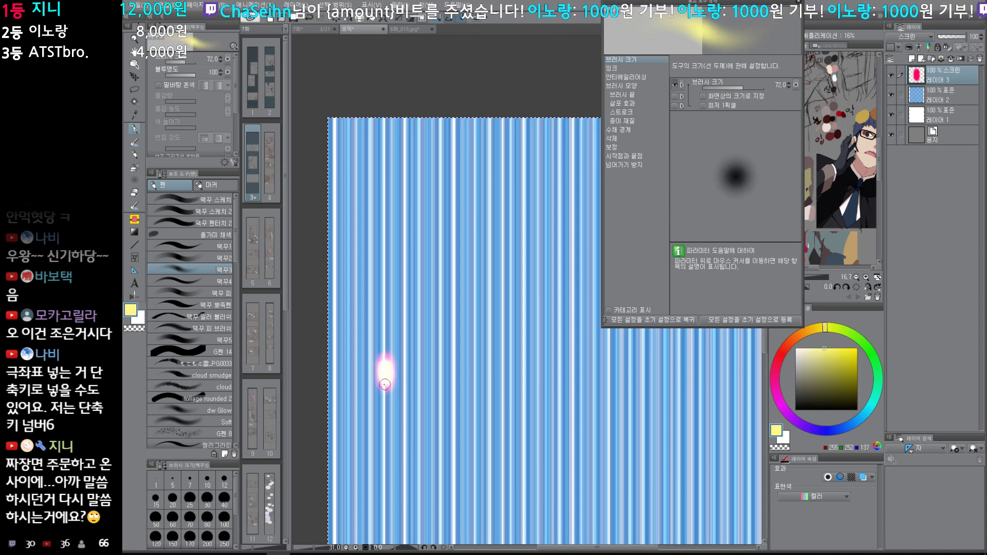
pyautogui.hotkey('ctrl', 'z')
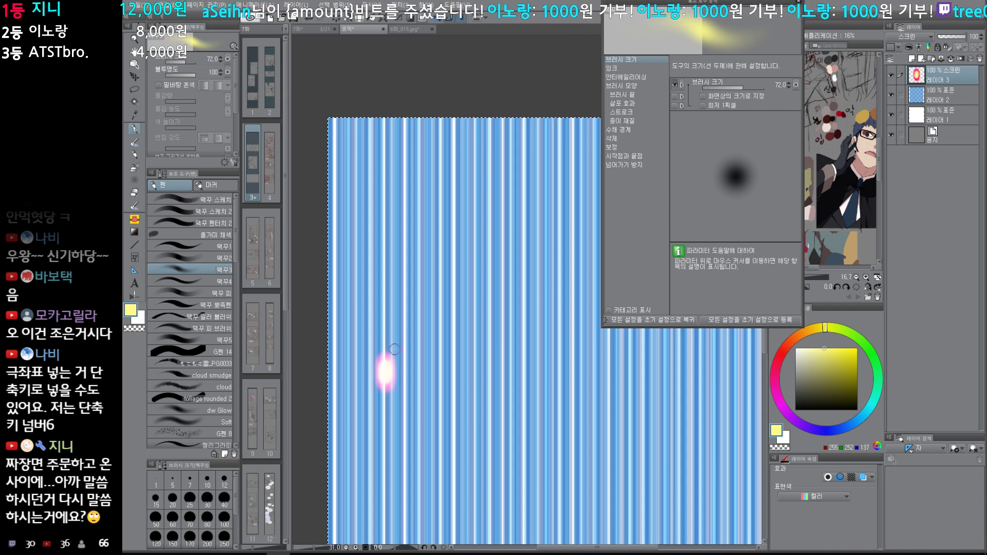
# Step: Clear the selection and try shifting the hue of the stripe layer (레이어 2)
pyautogui.scroll(-3, 498, 435)
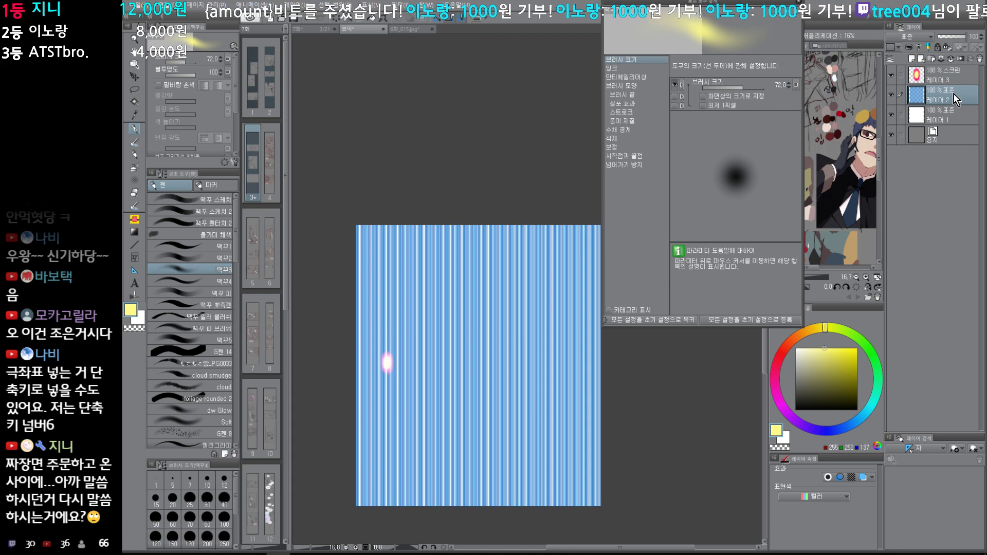
pyautogui.hotkey('ctrl', 'u')
pyautogui.moveTo(769, 246); pyautogui.dragTo(817, 246)
pyautogui.press('Return')
pyautogui.moveTo(507, 400); pyautogui.dragTo(527, 396)
pyautogui.moveTo(436, 378); pyautogui.dragTo(469, 360)
# Step: Transform the glowing spot on 레이어 3 into a tall, thin vertical streak
pyautogui.click(949, 77)
pyautogui.scroll(-2, 540, 380)
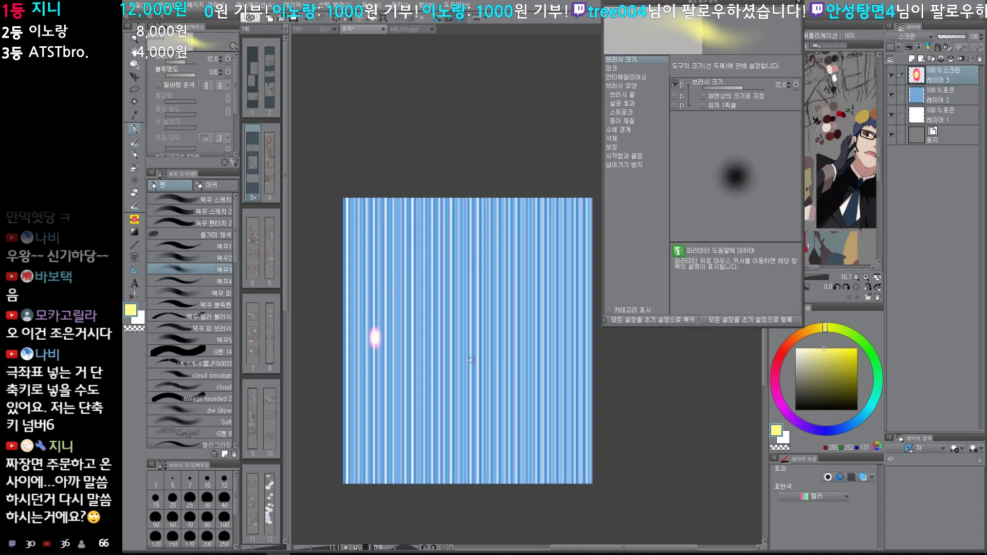
pyautogui.hotkey('ctrl', 't')
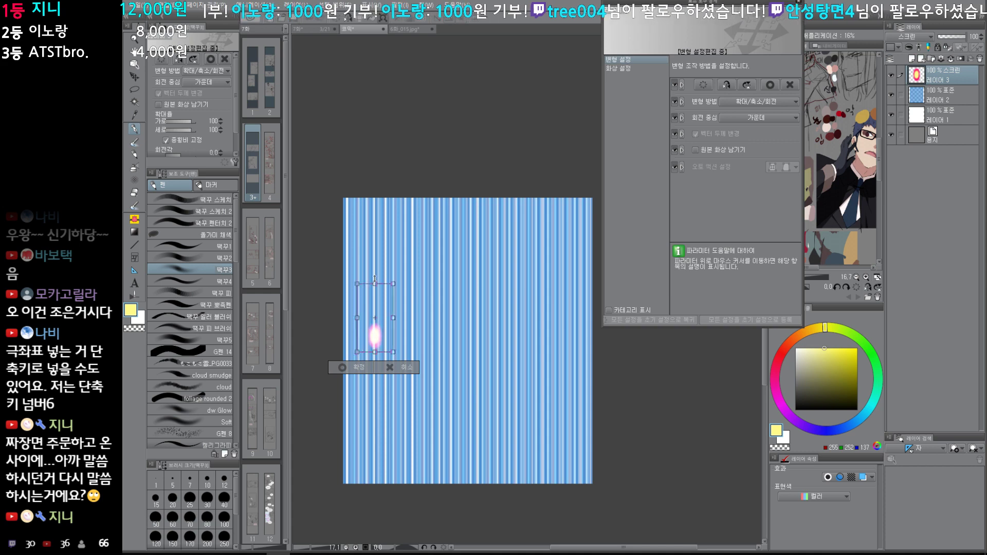
pyautogui.moveTo(375, 279); pyautogui.dragTo(376, 234)
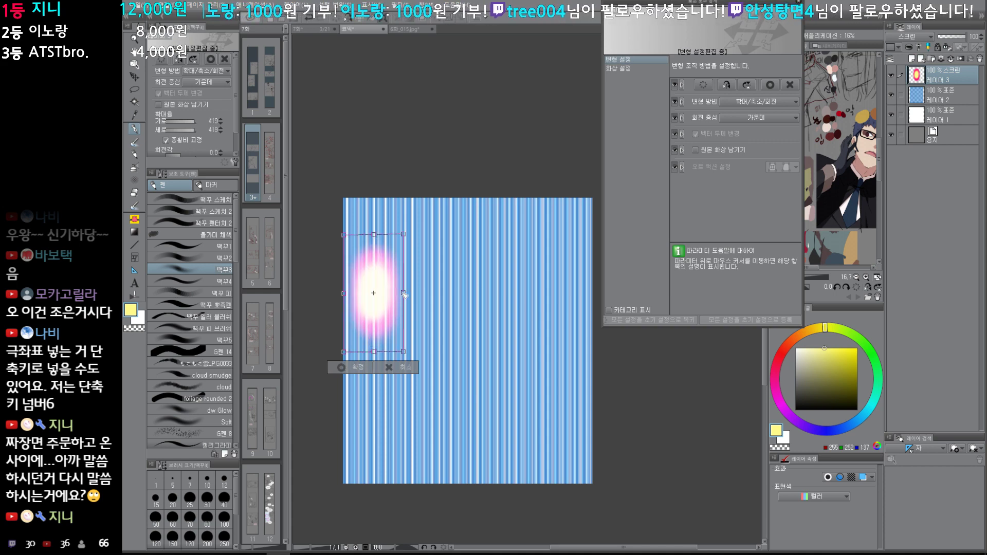
pyautogui.moveTo(403, 293); pyautogui.dragTo(358, 292)
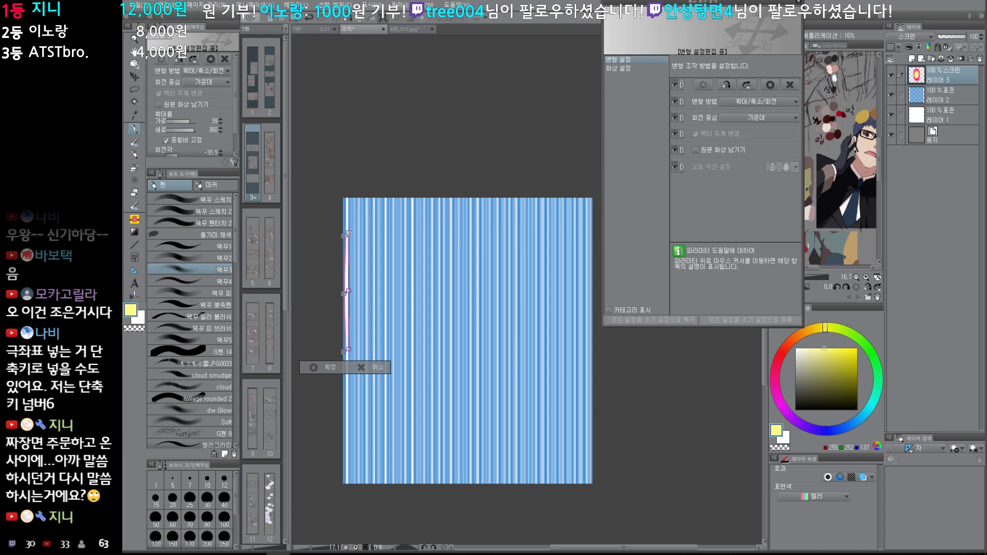
pyautogui.press('Return')
# Step: Paste a copy of the streak layer and move it to another position over the stripes
pyautogui.press('k')
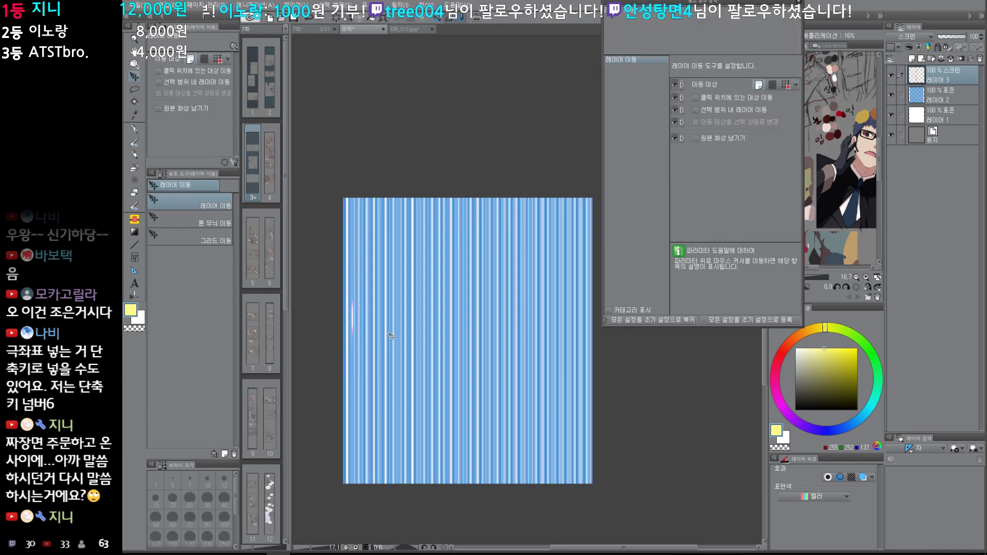
pyautogui.hotkey('ctrl', 'v')
pyautogui.moveTo(407, 329); pyautogui.dragTo(411, 378)
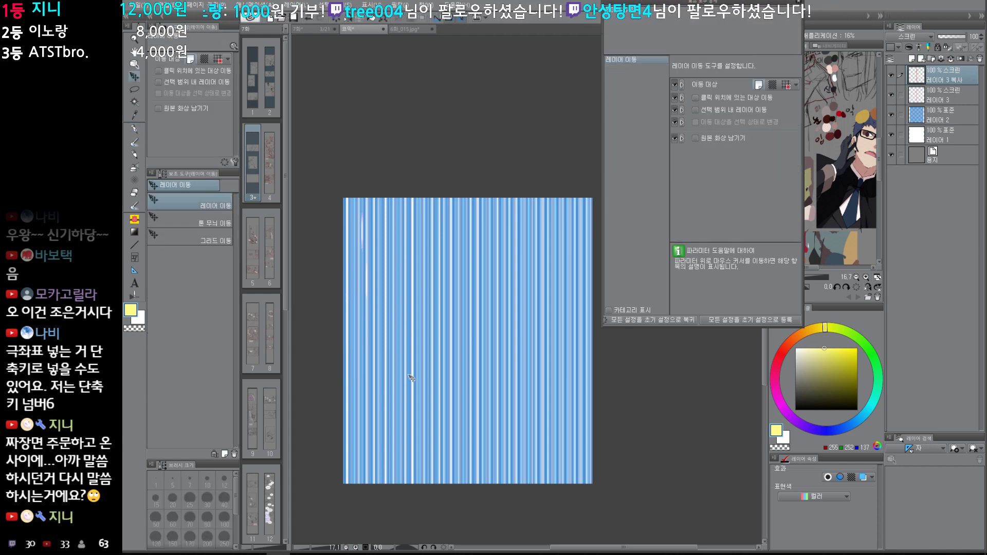
# Step: Duplicate the glowing streak layer repeatedly, moving each copy to a different position across the blue stripes
pyautogui.hotkey('ctrl', 'j')
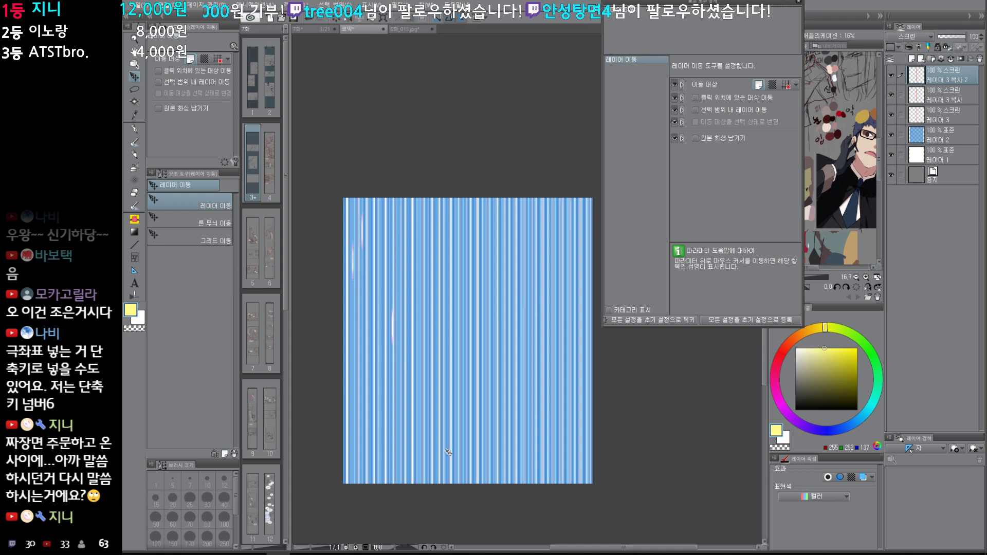
pyautogui.hotkey('ctrl', 'j')
pyautogui.hotkey('ctrl', 'j')
pyautogui.hotkey('ctrl', 'j')
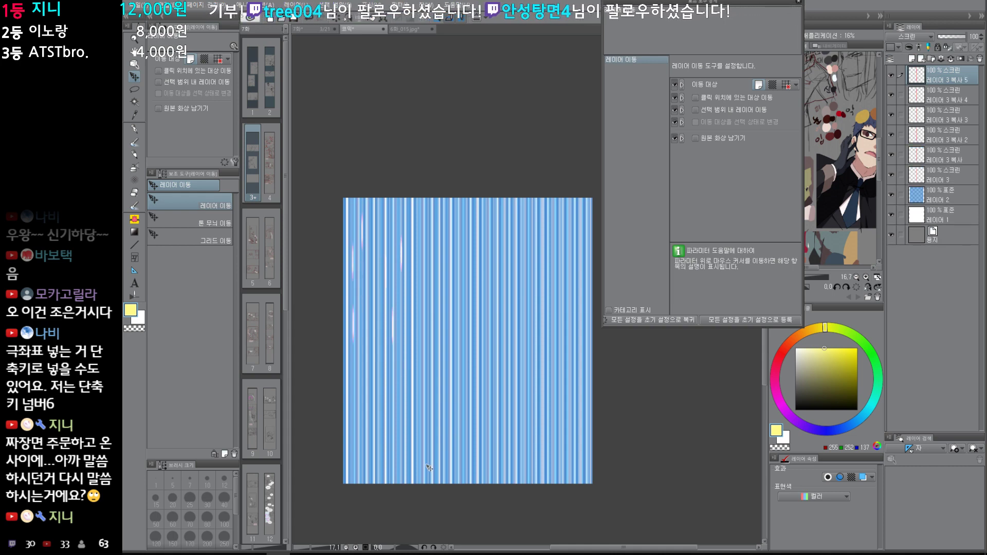
pyautogui.hotkey('ctrl', 'j')
pyautogui.hotkey('ctrl', 'j')
pyautogui.hotkey('ctrl', 'j')
pyautogui.hotkey('ctrl', 'j')
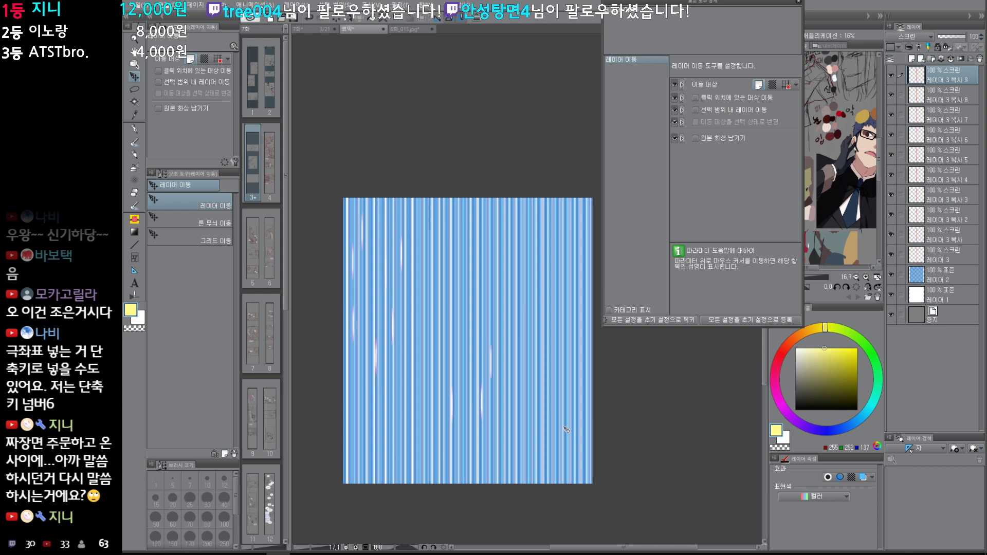
pyautogui.hotkey('ctrl', 'j')
pyautogui.moveTo(564, 421); pyautogui.dragTo(602, 438)
pyautogui.hotkey('ctrl', 'j')
pyautogui.hotkey('ctrl', 'j')
pyautogui.keyDown('ctrl'); pyautogui.keyDown('shift'); pyautogui.click(600, 454); pyautogui.keyUp('shift'); pyautogui.keyUp('ctrl')
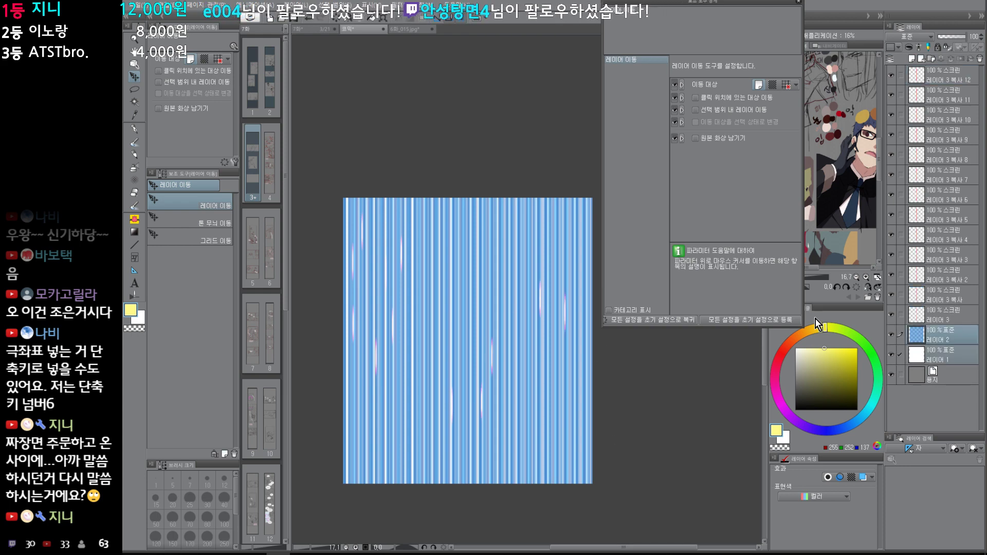
# Step: Merge the numbered streak copies down into the single layer 레이어 3 복사
pyautogui.hotkey('ctrl', 'z')
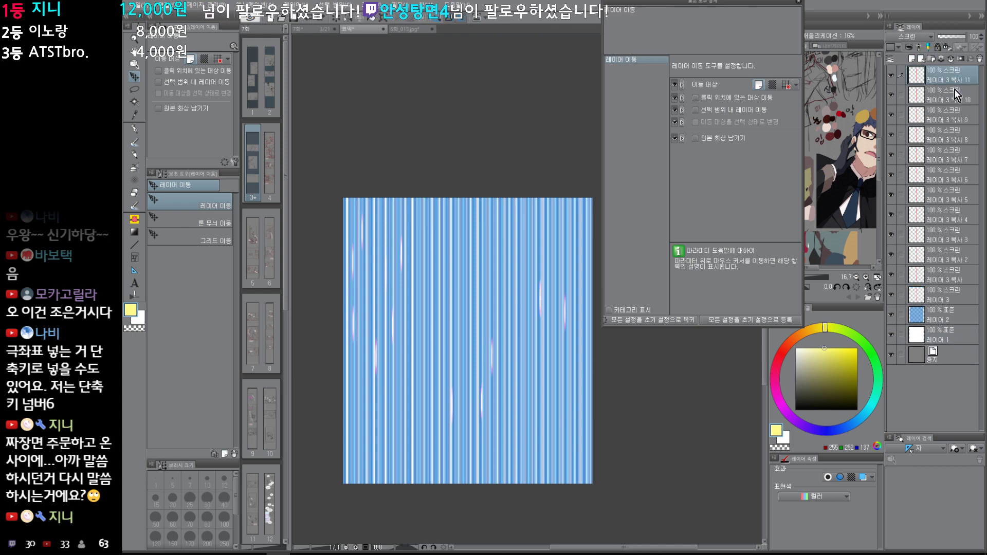
pyautogui.hotkey('ctrl', 'z')
pyautogui.hotkey('ctrl', 'z')
pyautogui.hotkey('ctrl', 'z')
pyautogui.hotkey('ctrl', 'z')
pyautogui.hotkey('ctrl', 'z')
pyautogui.hotkey('ctrl', 'z')
pyautogui.hotkey('ctrl', 'z')
pyautogui.hotkey('ctrl', 'z')
pyautogui.hotkey('ctrl', 'z')
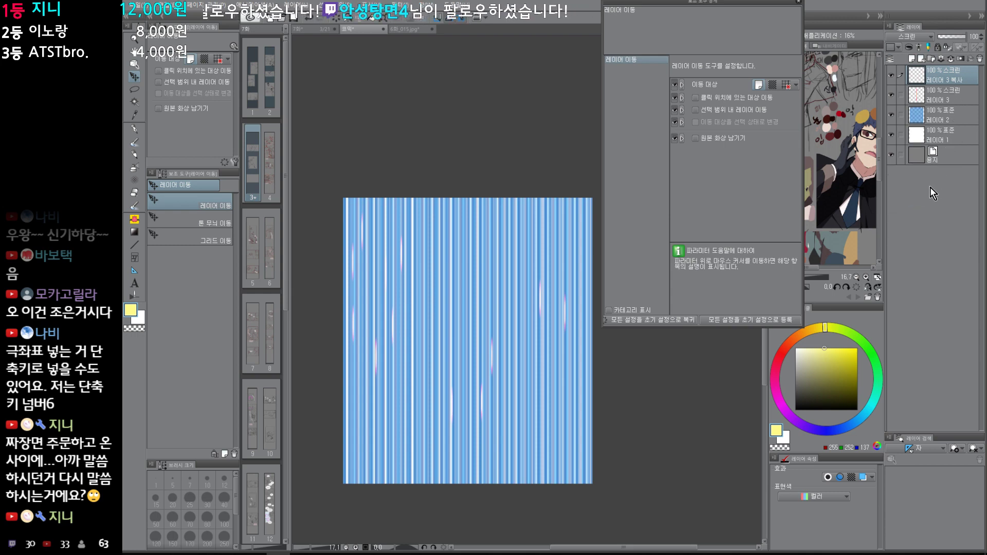
# Step: Paste further copies of the merged streaks, shift them into the gaps between existing streaks, and merge them together
pyautogui.moveTo(536, 442); pyautogui.dragTo(454, 462)
pyautogui.hotkey('ctrl', 'v')
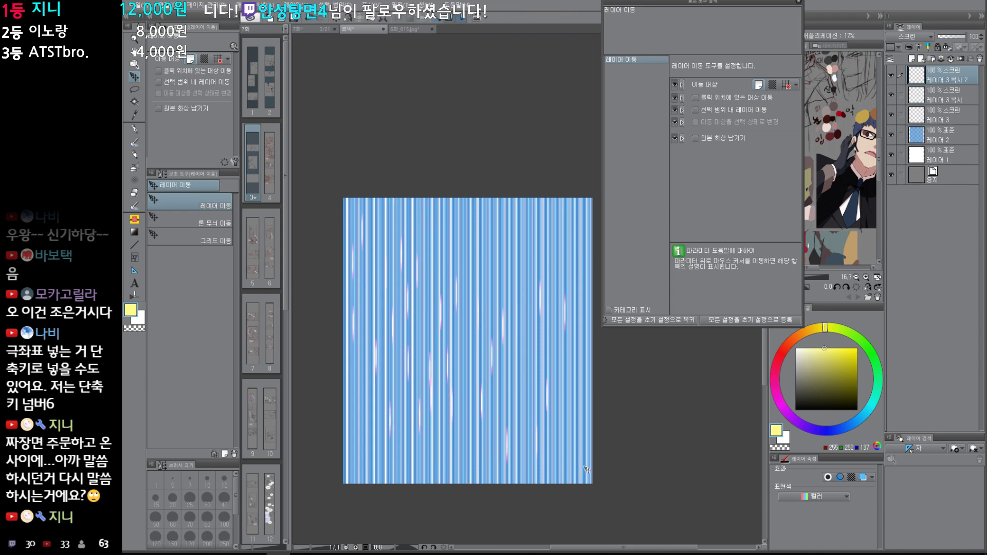
pyautogui.hotkey('ctrl', 'v')
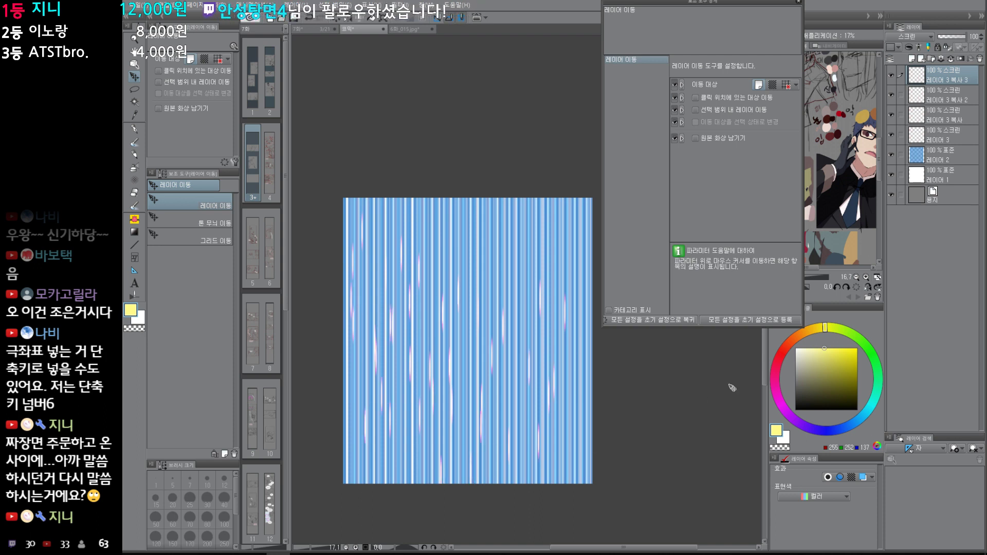
pyautogui.hotkey('ctrl', 'z')
pyautogui.hotkey('ctrl', 'z')
pyautogui.hotkey('ctrl', 'z')
# Step: Fill the stripes densely with four more offset copies of the streaks, and merge them all into 레이어 3
pyautogui.hotkey('ctrl', 'v')
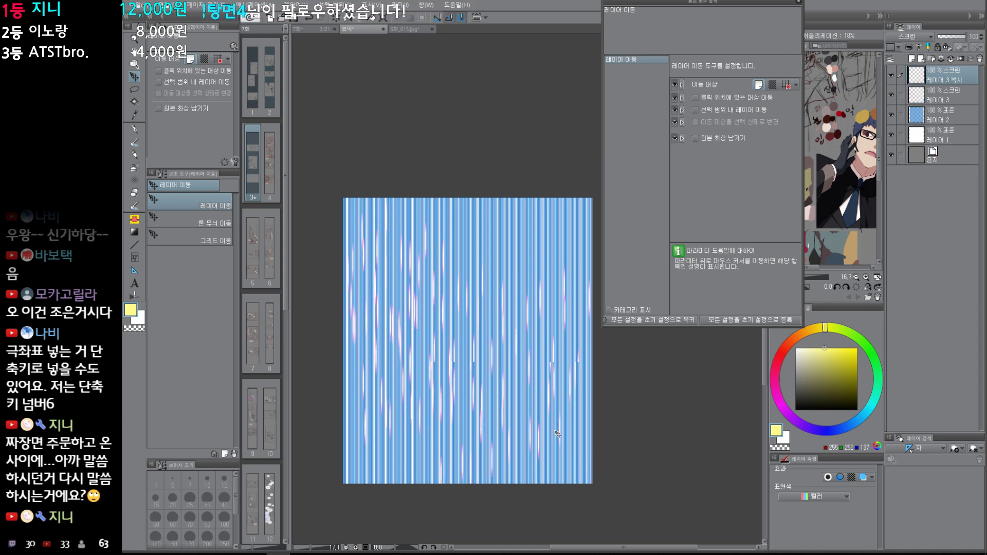
pyautogui.hotkey('ctrl', 'v')
pyautogui.hotkey('ctrl', 'v')
pyautogui.hotkey('ctrl', 'v')
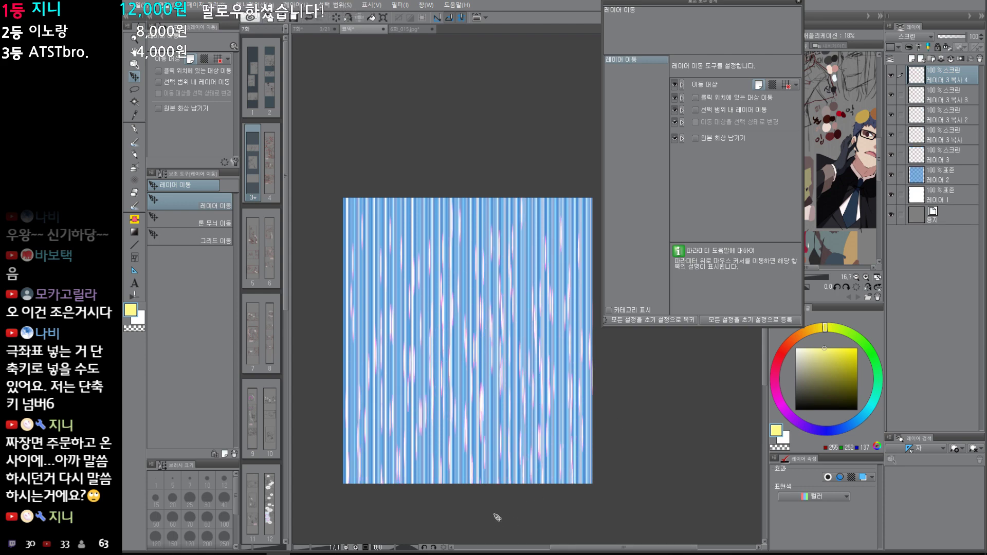
pyautogui.hotkey('ctrl', 'z')
pyautogui.hotkey('ctrl', 'z')
pyautogui.hotkey('ctrl', 'z')
pyautogui.hotkey('ctrl', 'z')
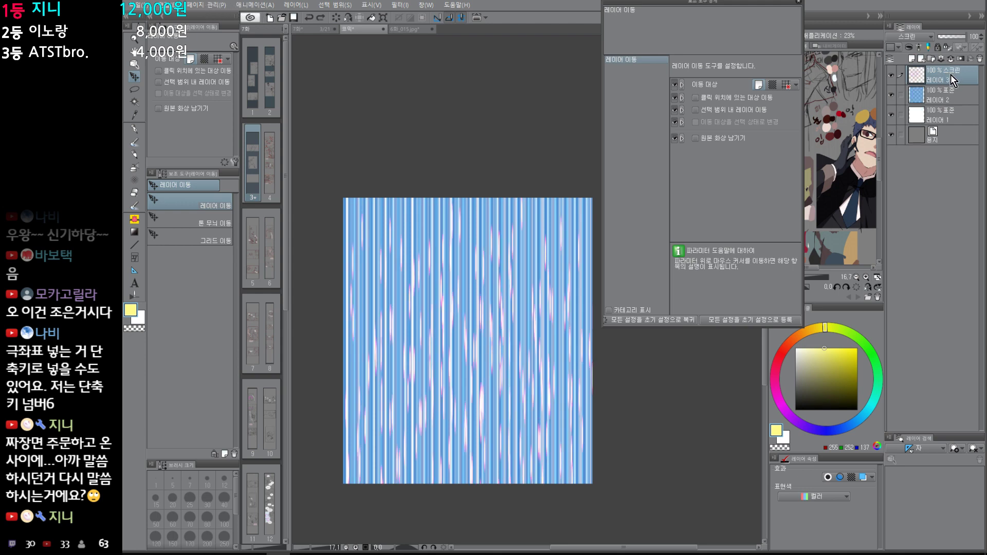
pyautogui.keyDown('ctrl'); pyautogui.click(951, 106); pyautogui.keyUp('ctrl')
pyautogui.click(409, 7)
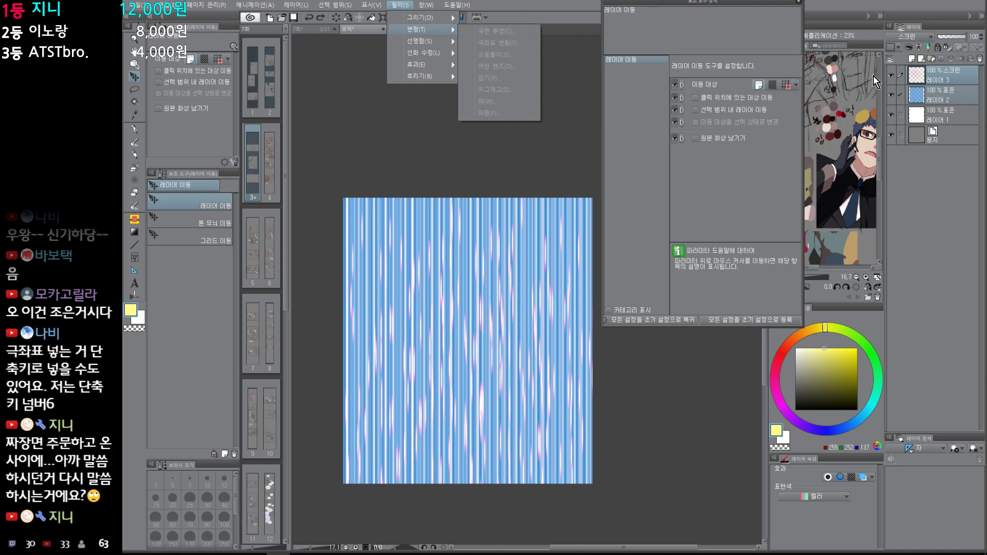
pyautogui.click(957, 87)
pyautogui.hotkey('ctrl', 'e')
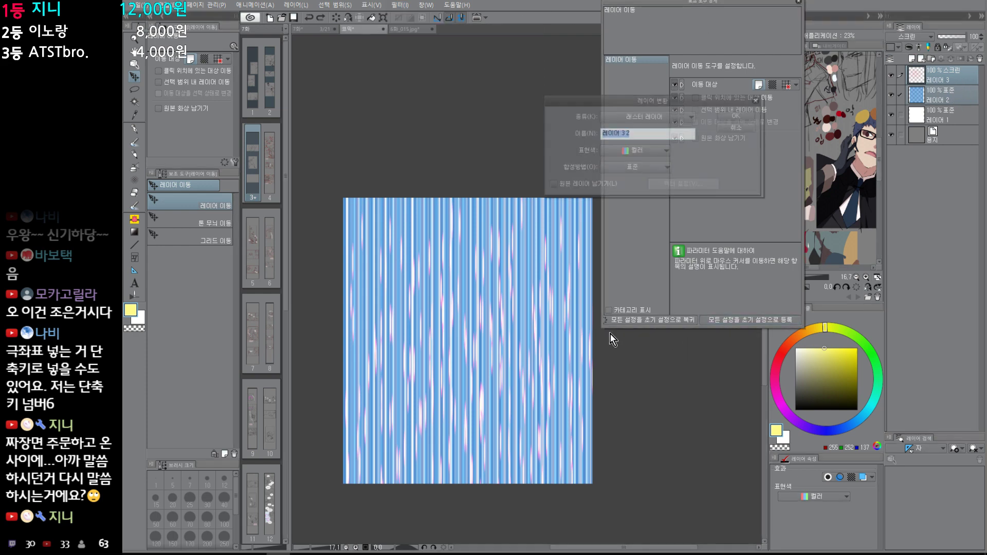
pyautogui.click(741, 114)
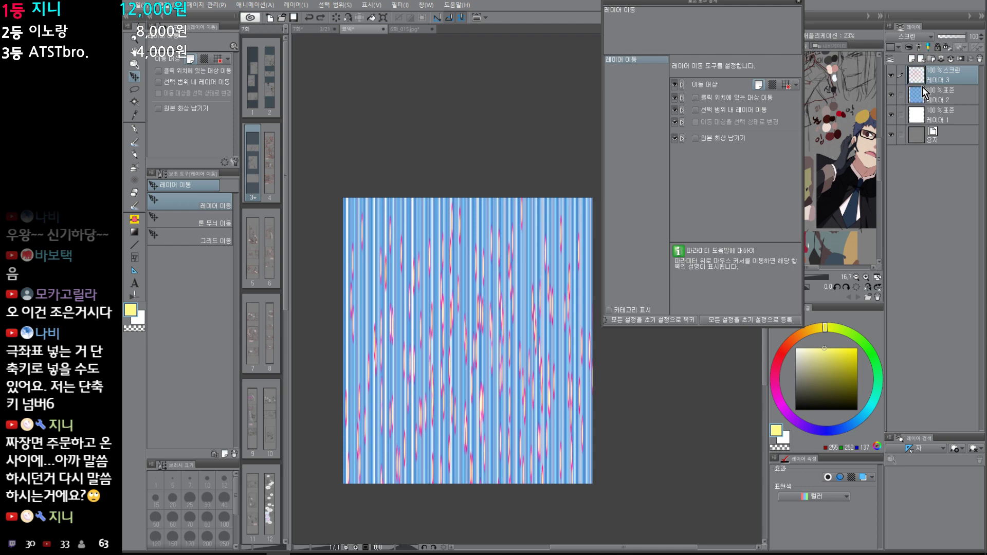
pyautogui.keyDown('ctrl'); pyautogui.click(945, 95); pyautogui.keyUp('ctrl')
pyautogui.hotkey('ctrl', 'e')
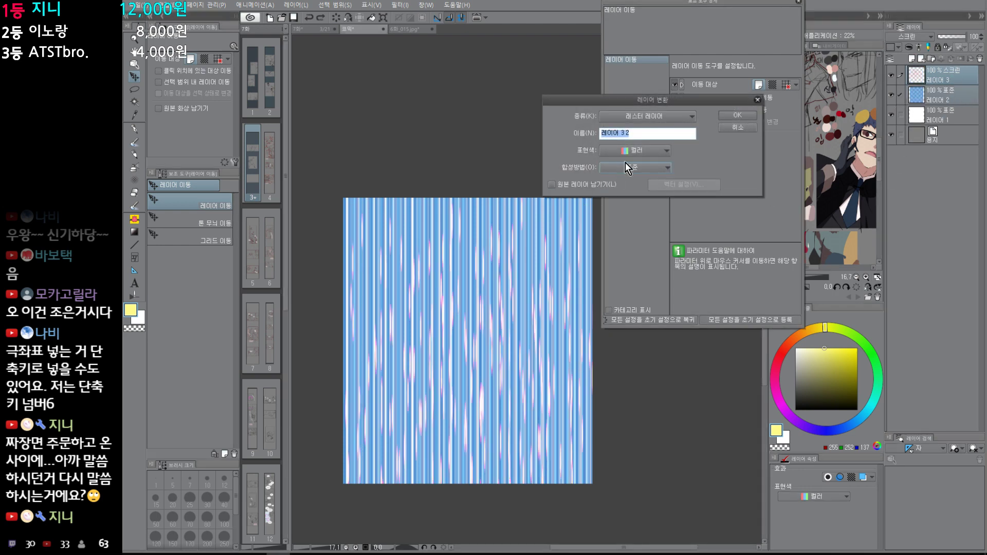
pyautogui.press('Escape')
# Step: Convert 레이어 3, 레이어 2 and 레이어 1 together into one raster layer in Normal (표준) mode, keeping the original layers
pyautogui.click(953, 75)
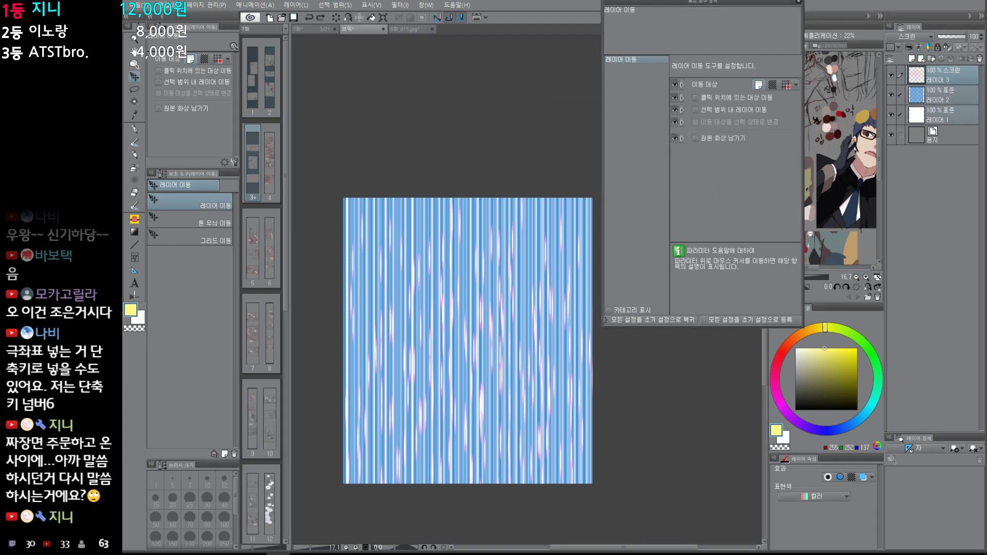
pyautogui.hotkey('ctrl', 'shift', 'l')
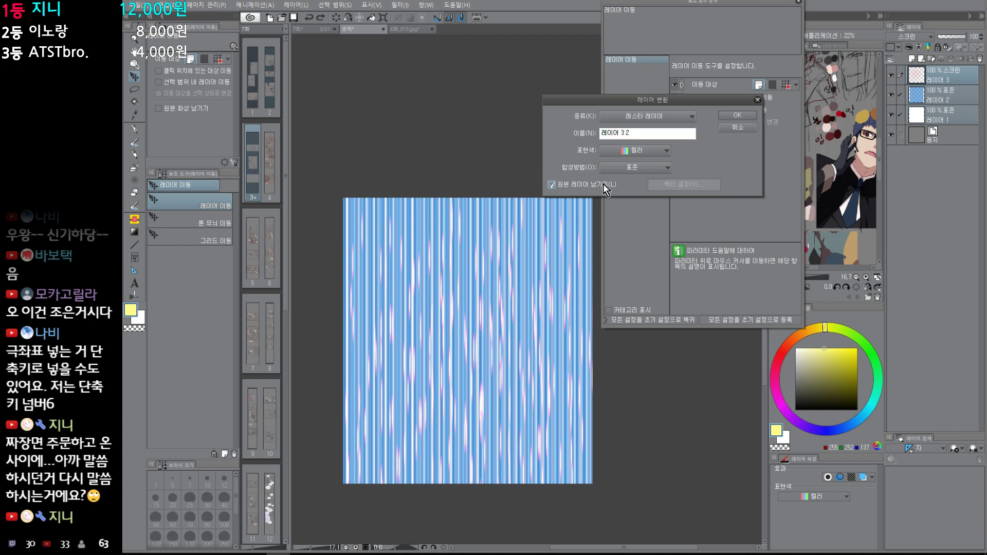
pyautogui.click(750, 118)
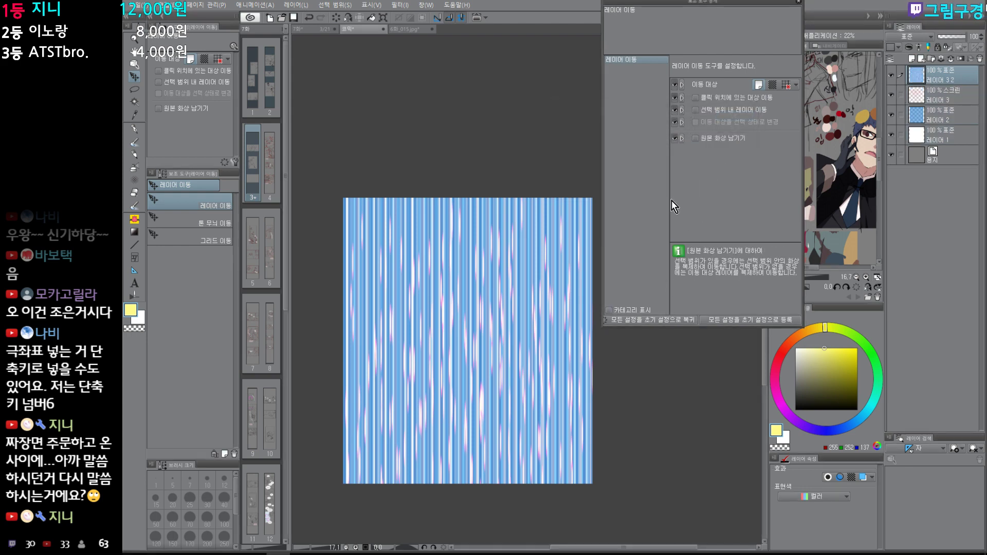
pyautogui.click(410, 29)
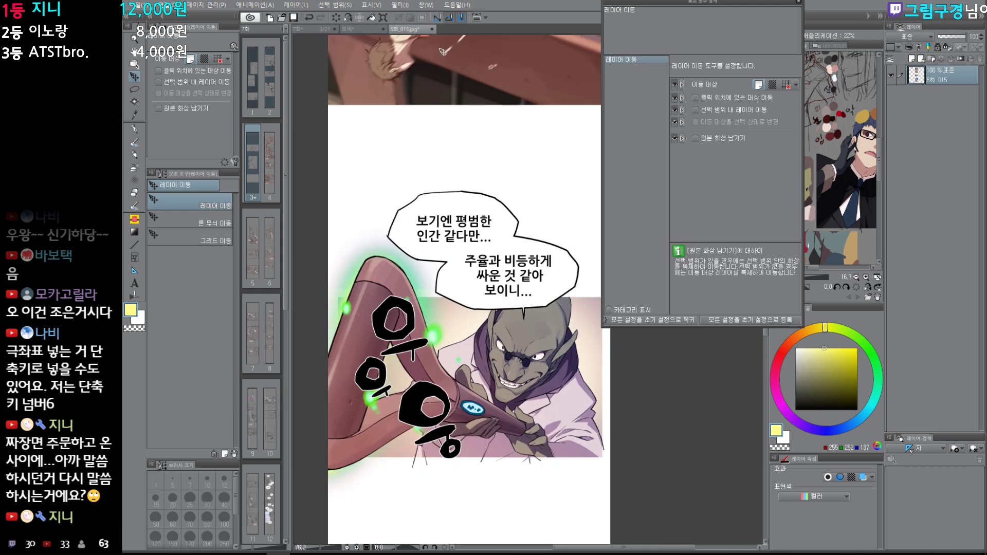
pyautogui.click(362, 29)
pyautogui.moveTo(465, 119); pyautogui.dragTo(468, 121)
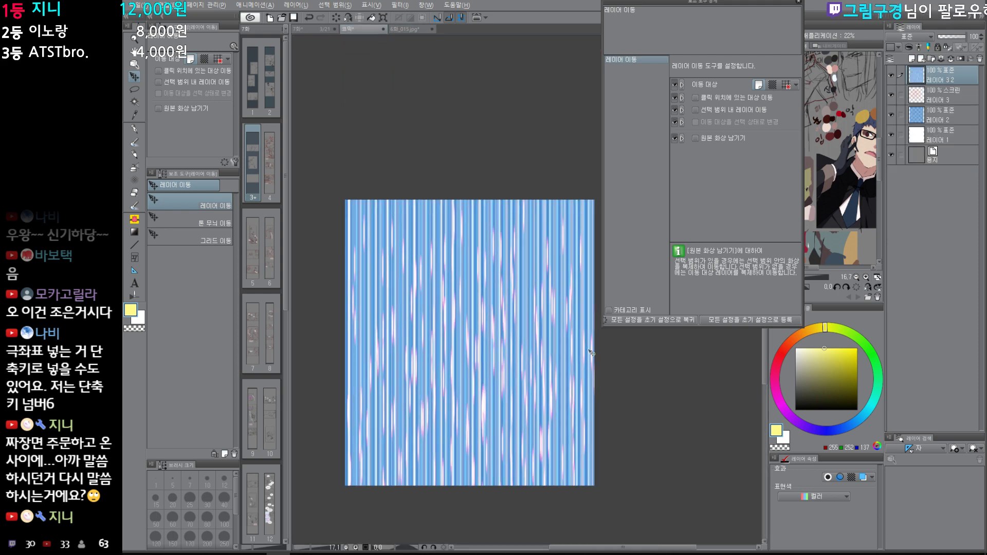
# Step: Apply the Polar Coordinates (극좌표 변환) filter to the combined layer, converting from rectangular to polar coordinates
pyautogui.click(400, 5)
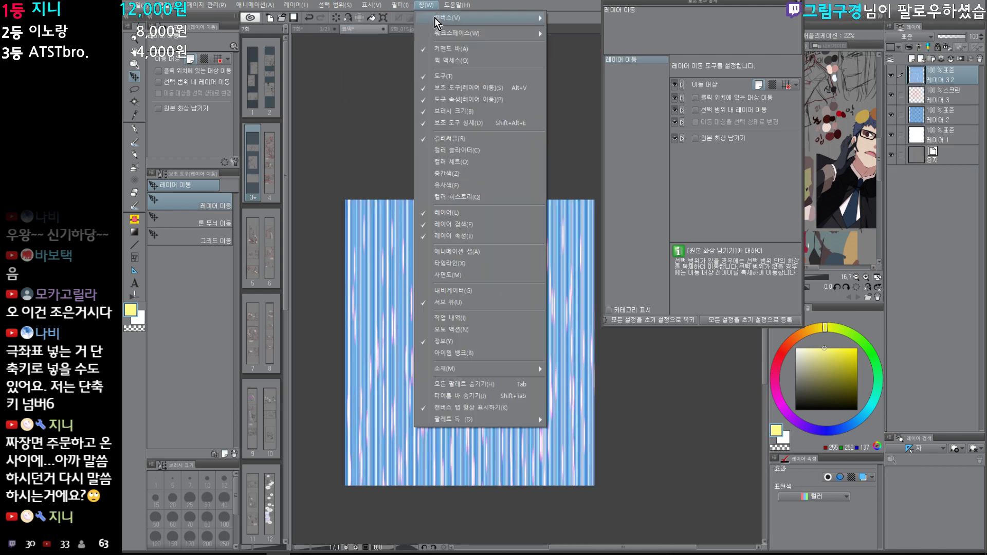
pyautogui.moveTo(437, 20)
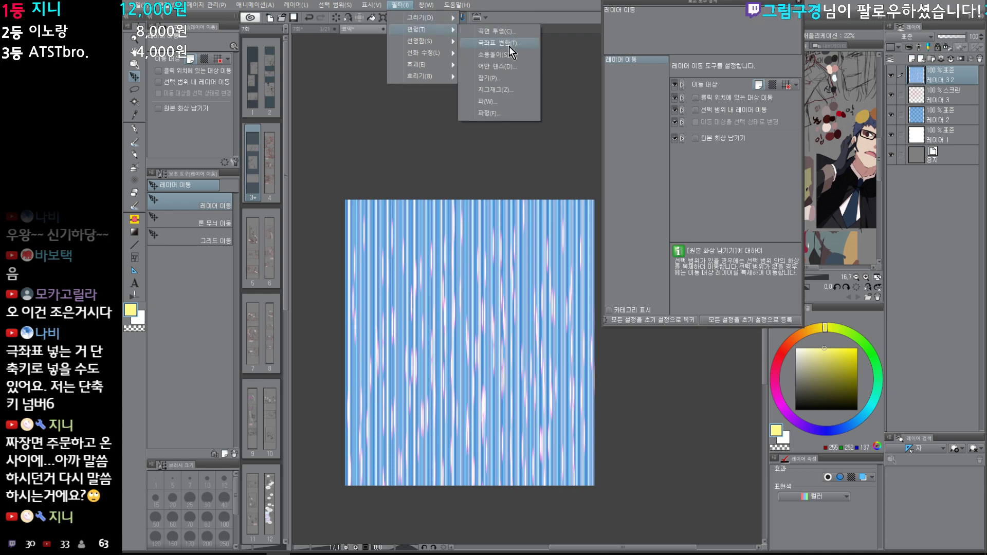
pyautogui.click(509, 46)
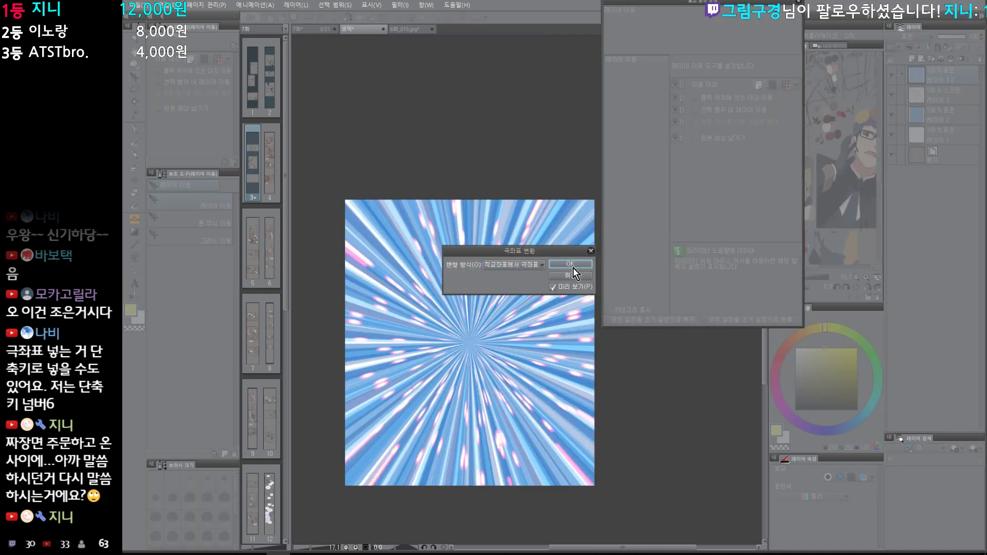
pyautogui.click(570, 268)
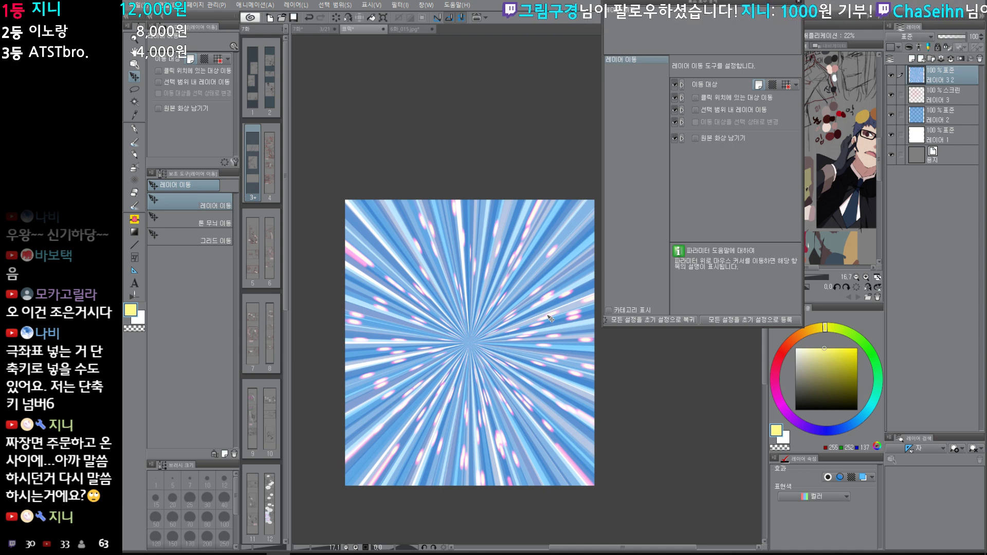
# Step: Copy the radial burst layer into the comic page document as a new layer above the page image
pyautogui.click(415, 30)
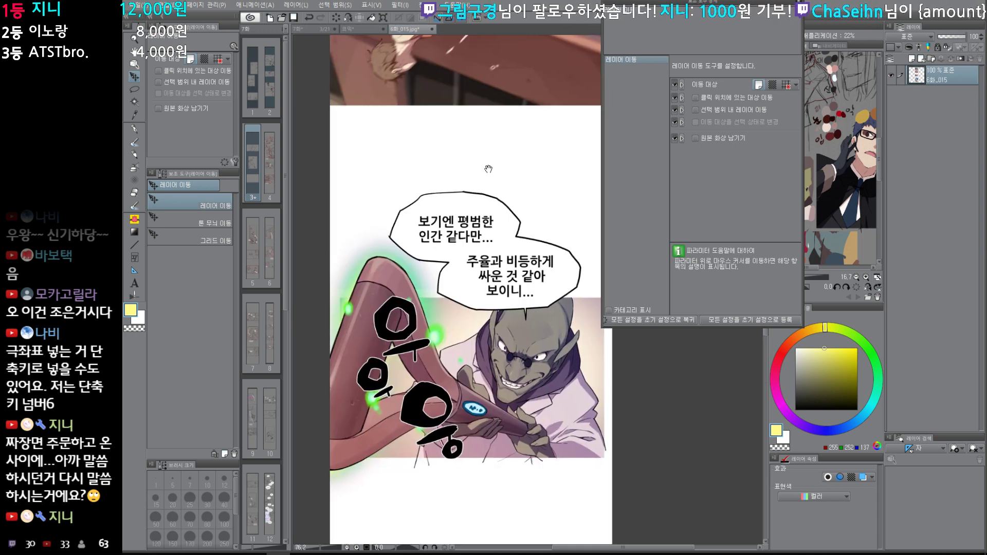
pyautogui.click(360, 29)
pyautogui.click(419, 31)
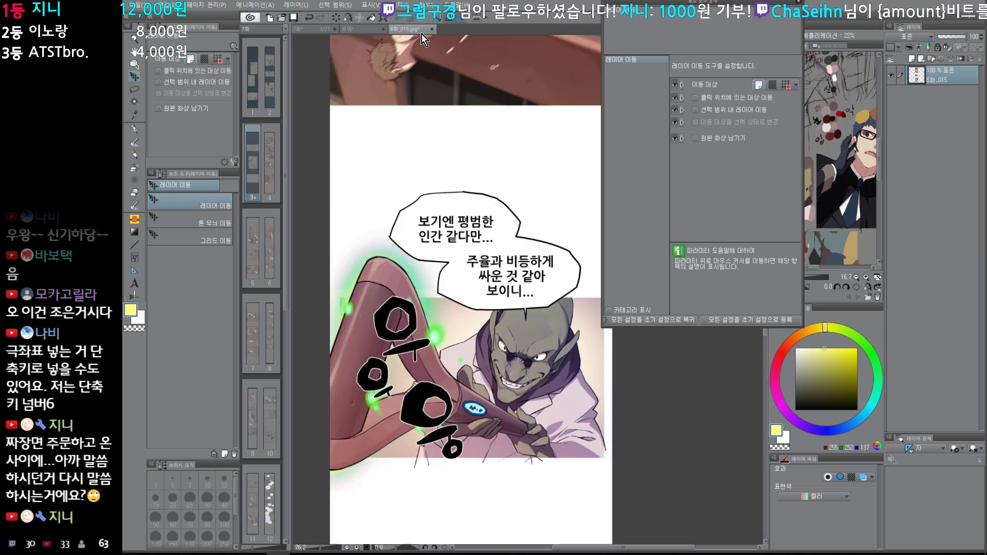
pyautogui.scroll(-3, 526, 185)
pyautogui.moveTo(526, 185); pyautogui.dragTo(494, 266)
pyautogui.scroll(2, 494, 266)
pyautogui.hotkey('ctrl', 'v')
pyautogui.scroll(-3, 556, 342)
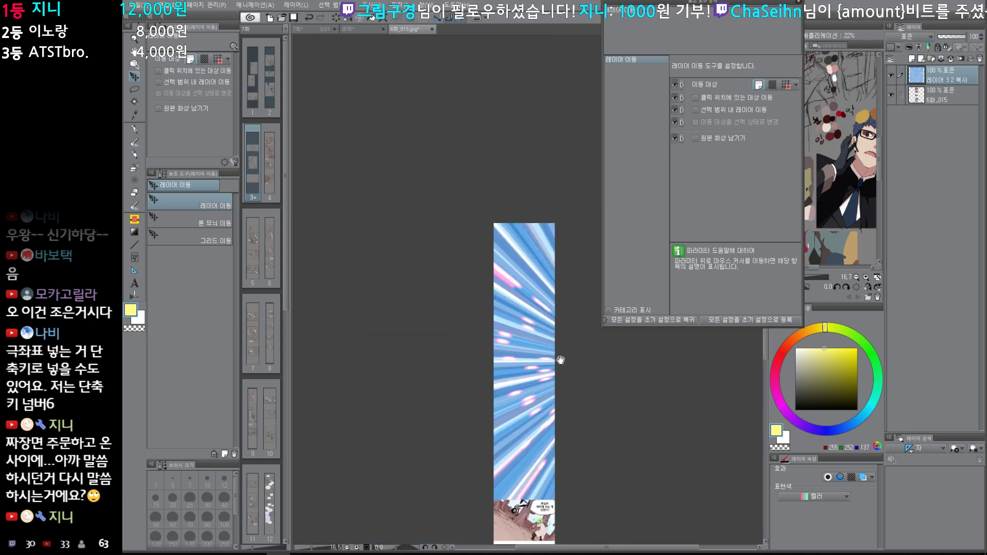
# Step: Scale the pasted burst down to about the page width and place it over the large action panel
pyautogui.moveTo(560, 360); pyautogui.dragTo(489, 381)
pyautogui.hotkey('ctrl', 't')
pyautogui.moveTo(481, 387); pyautogui.dragTo(464, 346)
pyautogui.press('Return')
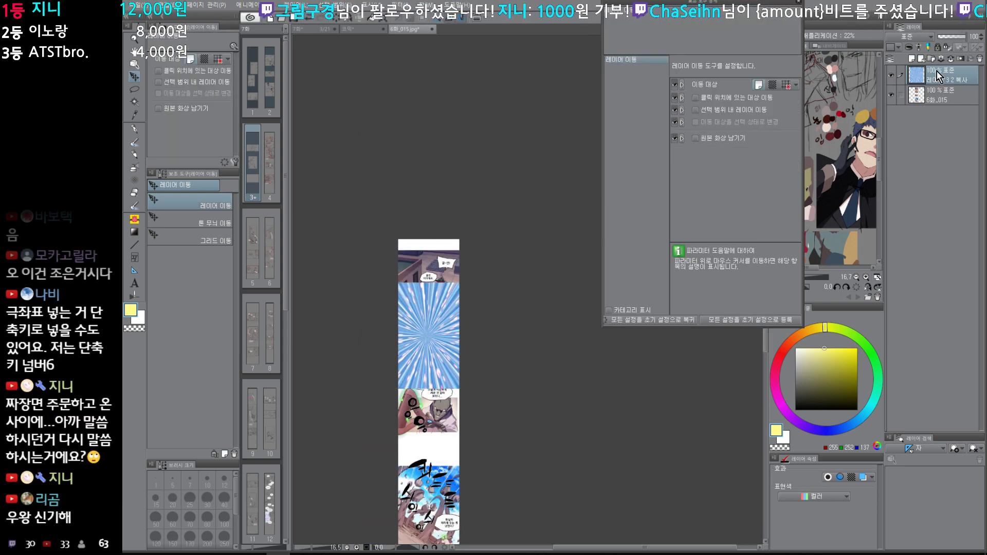
# Step: Try the Screen blend mode on the pasted burst layer, and switch it to Overlay (오버레이)
pyautogui.click(907, 37)
pyautogui.click(915, 78)
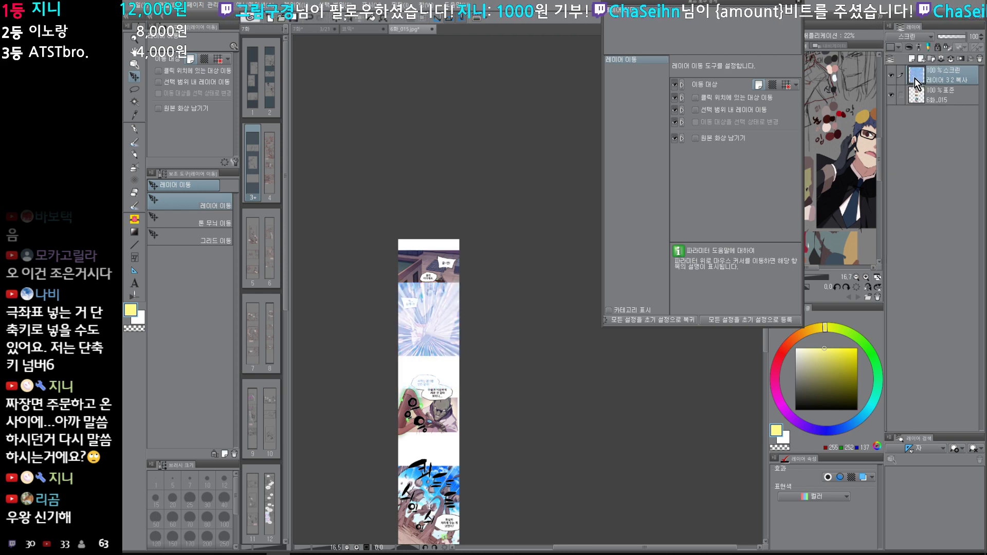
pyautogui.click(908, 36)
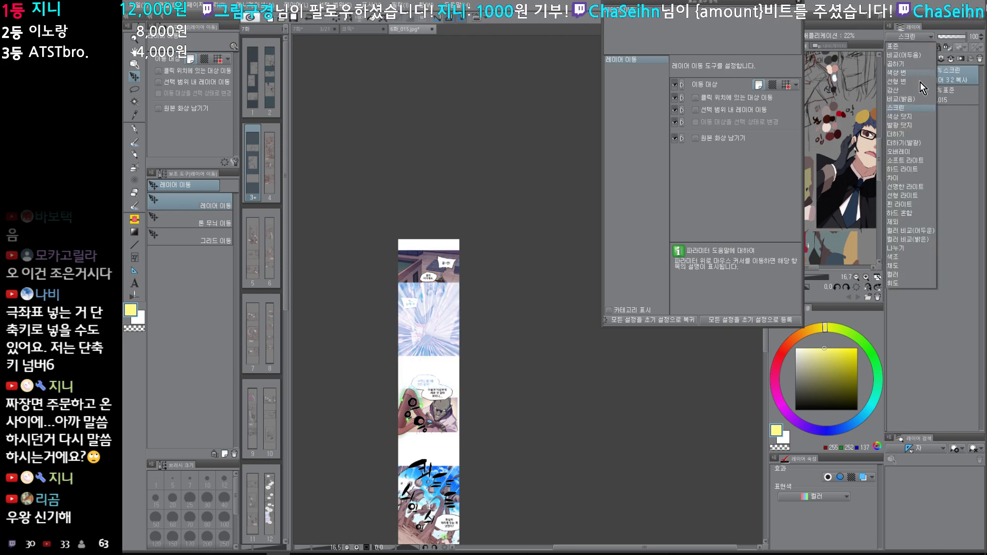
pyautogui.click(911, 155)
# Step: Move the burst up over the two upper panels and stretch it downward to cover the action panel's lower edge
pyautogui.scroll(4, 578, 359)
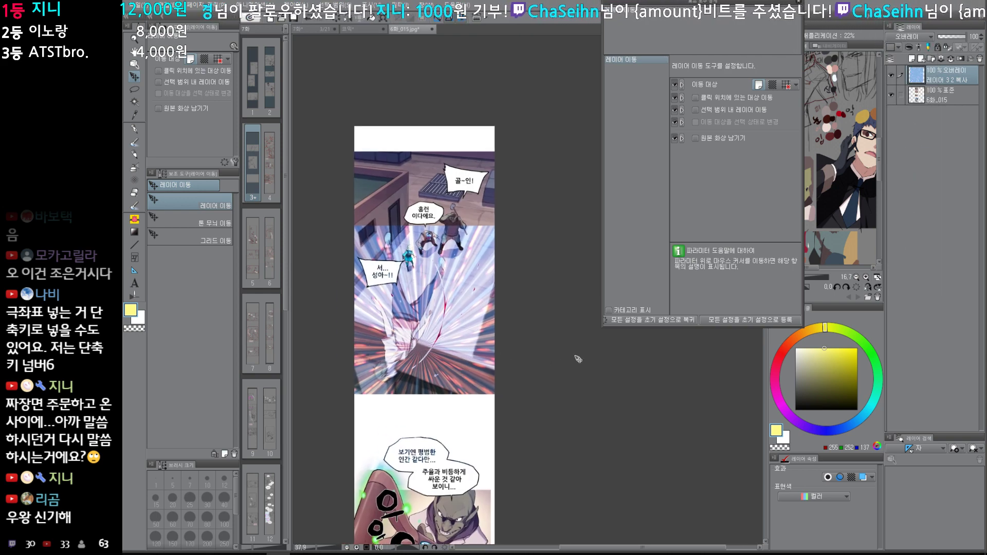
pyautogui.moveTo(447, 391); pyautogui.dragTo(476, 288)
pyautogui.hotkey('ctrl', 't')
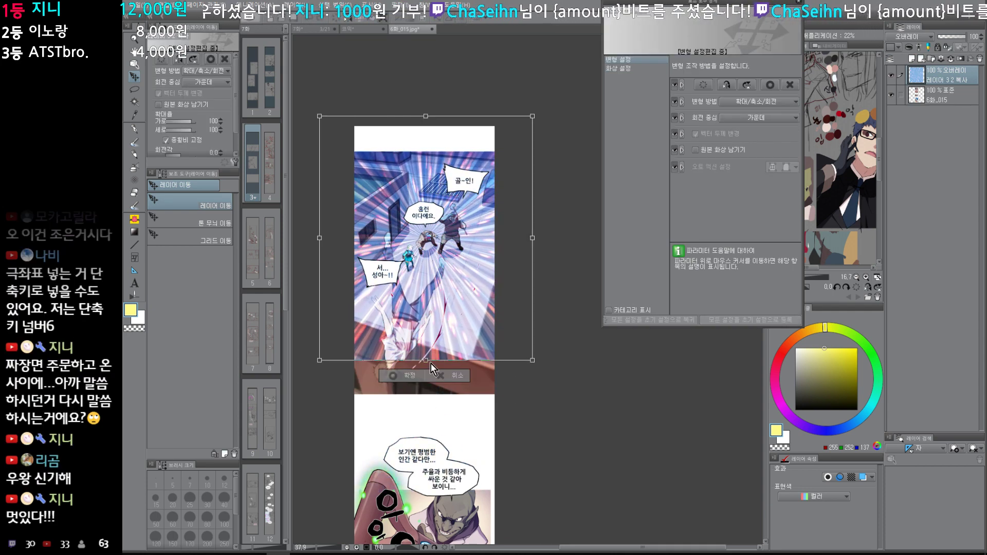
pyautogui.moveTo(426, 361); pyautogui.dragTo(426, 421)
pyautogui.moveTo(457, 373); pyautogui.dragTo(468, 353)
pyautogui.press('Return')
# Step: Adjust the burst layer's hue/saturation/luminosity, setting saturation to -54 and luminosity to -27
pyautogui.hotkey('ctrl', 'u')
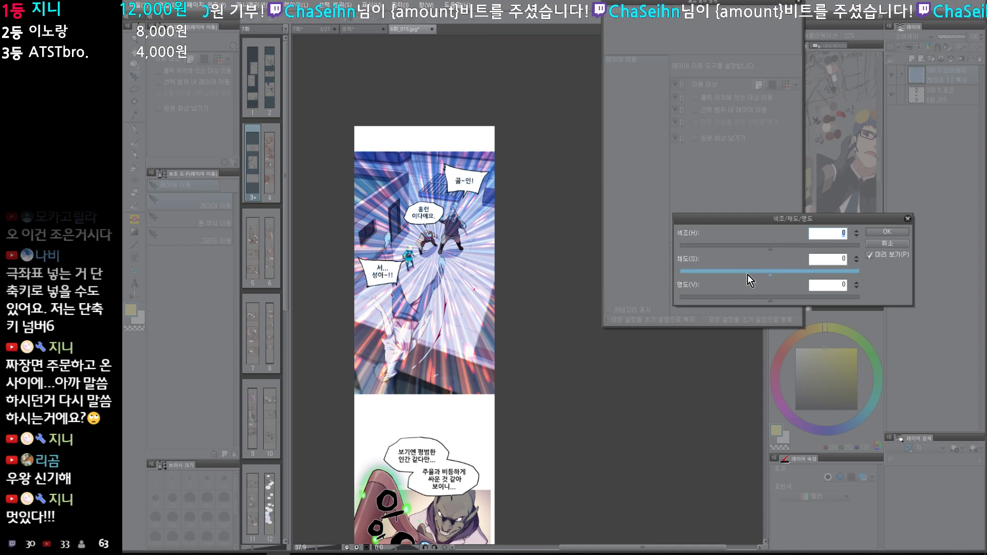
pyautogui.moveTo(746, 274); pyautogui.dragTo(727, 275)
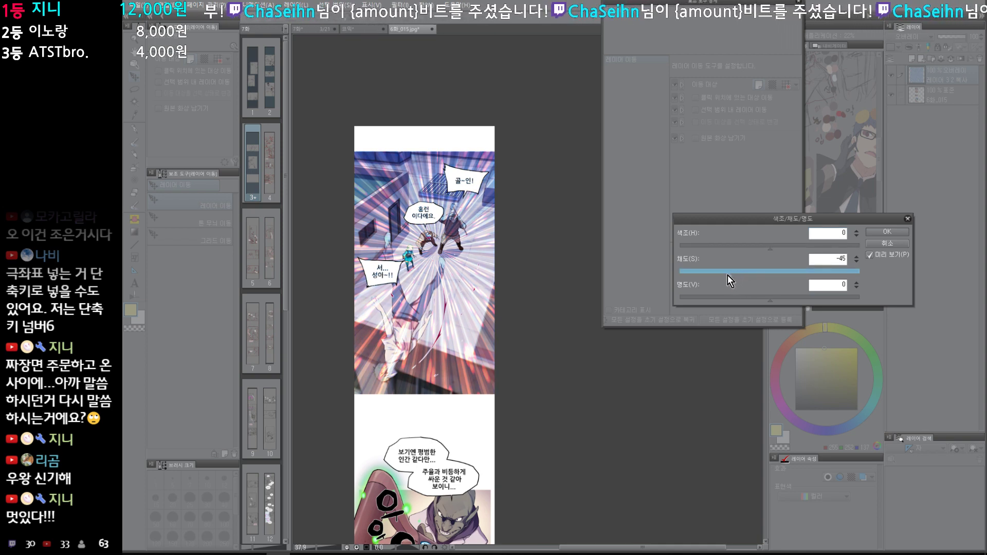
pyautogui.click(745, 298)
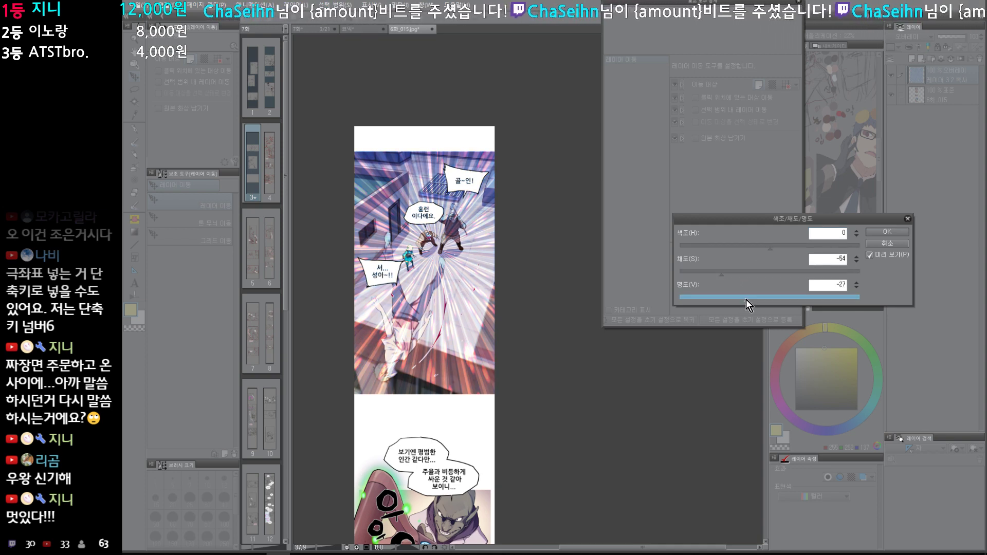
pyautogui.click(887, 232)
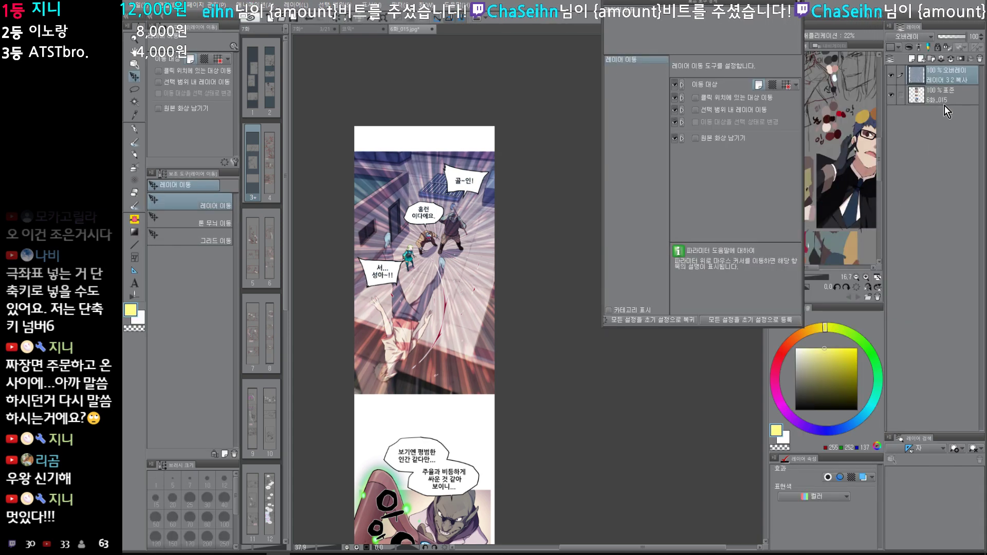
# Step: Add an empty layer on top, and erase the burst over the characters and central floor with the soft eraser at size 604
pyautogui.hotkey('ctrl', 'shift', 'n')
pyautogui.click(955, 93)
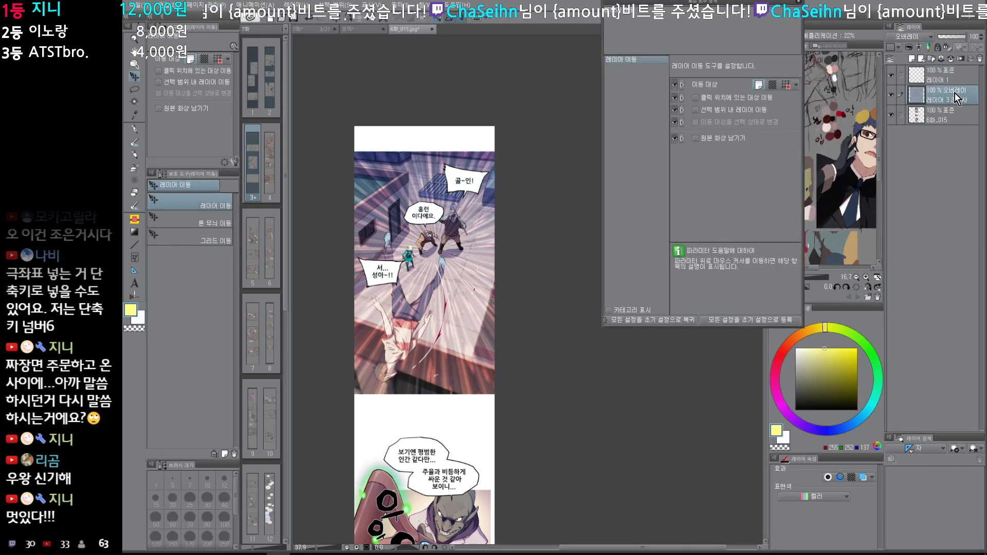
pyautogui.press('e')
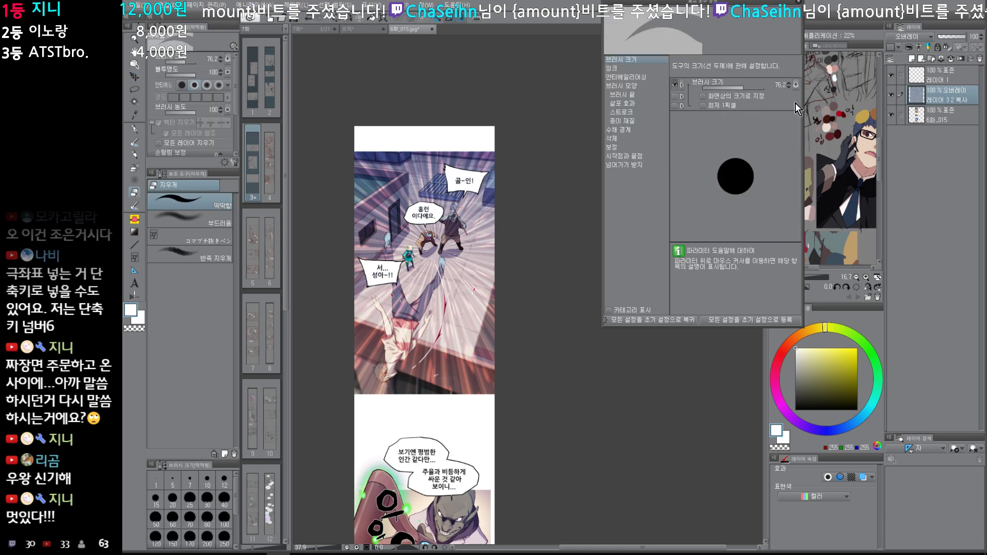
pyautogui.click(201, 221)
pyautogui.moveTo(396, 223); pyautogui.dragTo(448, 231)
pyautogui.moveTo(479, 261)
pyautogui.mouseDown()
pyautogui.moveTo(447, 262)
pyautogui.moveTo(426, 241)
pyautogui.moveTo(493, 282)
pyautogui.mouseUp()
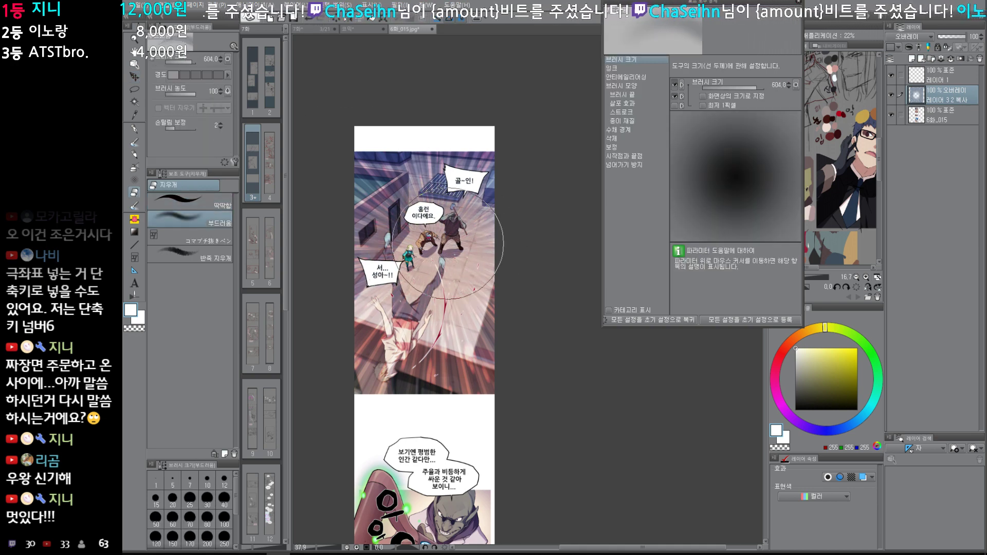
pyautogui.moveTo(453, 244); pyautogui.dragTo(493, 246)
pyautogui.moveTo(462, 386); pyautogui.dragTo(494, 368)
pyautogui.scroll(-4, 494, 368)
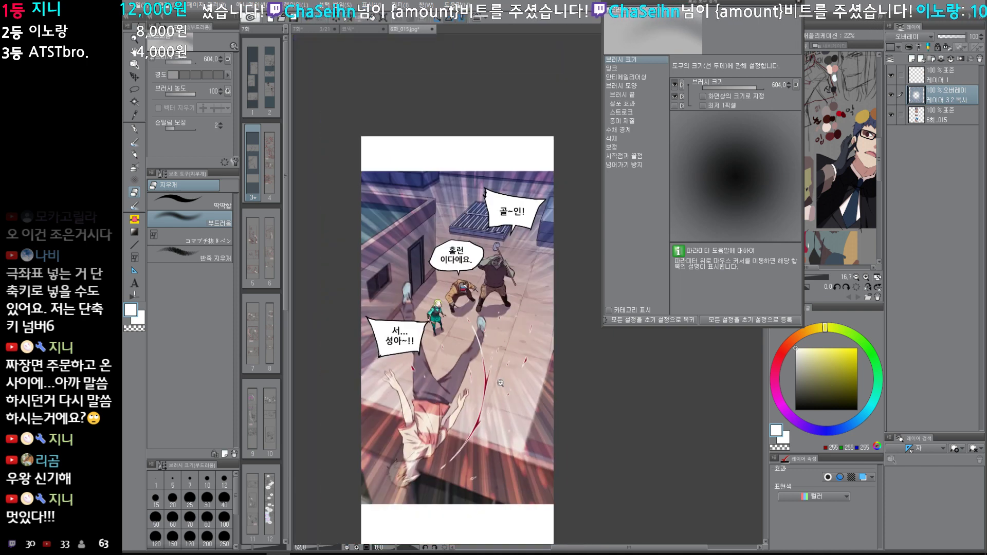
pyautogui.scroll(2, 500, 383)
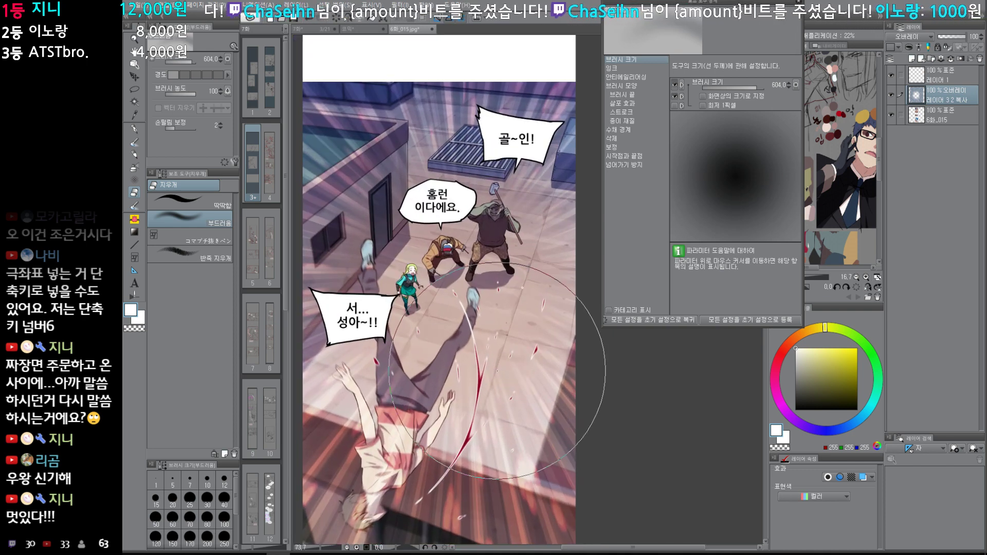
pyautogui.scroll(-3, 498, 370)
pyautogui.scroll(1, 499, 407)
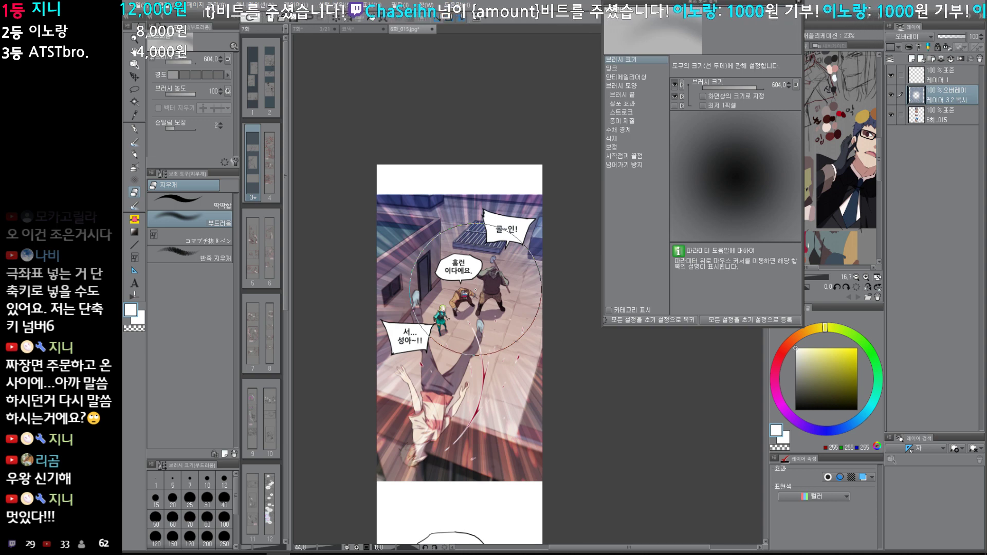
# Step: Switch to the burst document, delete the radial burst, pink streak and blue stripe layers, and add a new empty layer above the white one
pyautogui.click(371, 30)
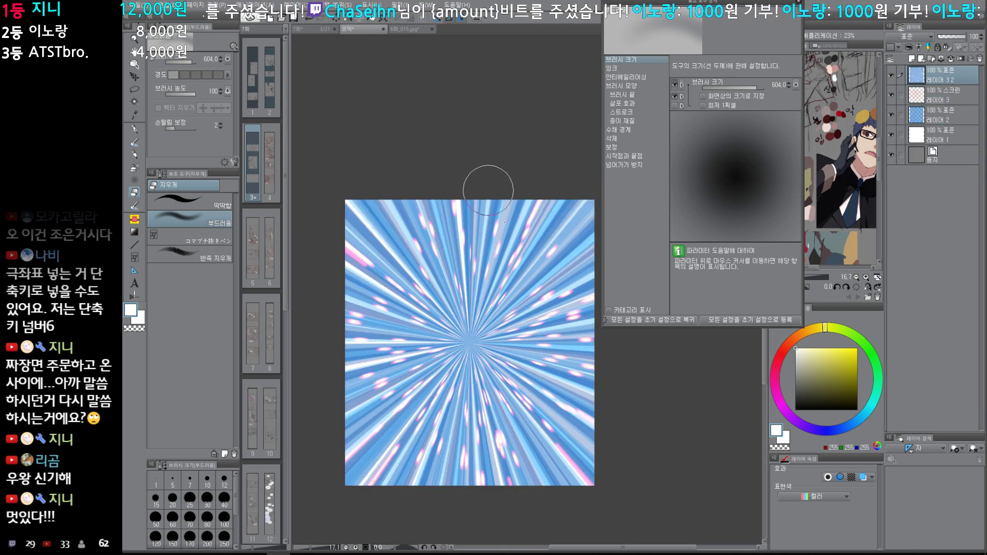
pyautogui.press('Delete')
pyautogui.press('Delete')
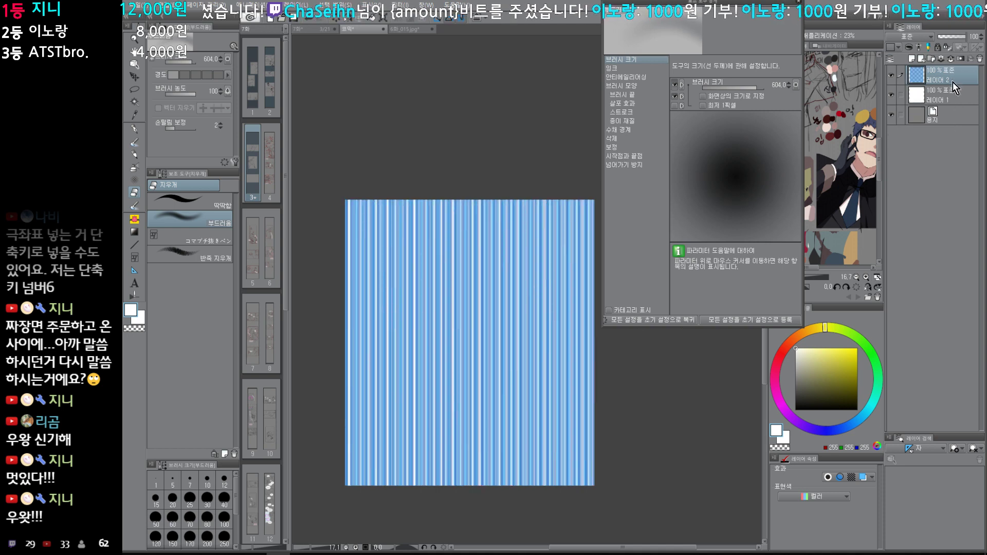
pyautogui.press('Delete')
pyautogui.moveTo(566, 393); pyautogui.dragTo(567, 389)
pyautogui.hotkey('ctrl', 'shift', 'n')
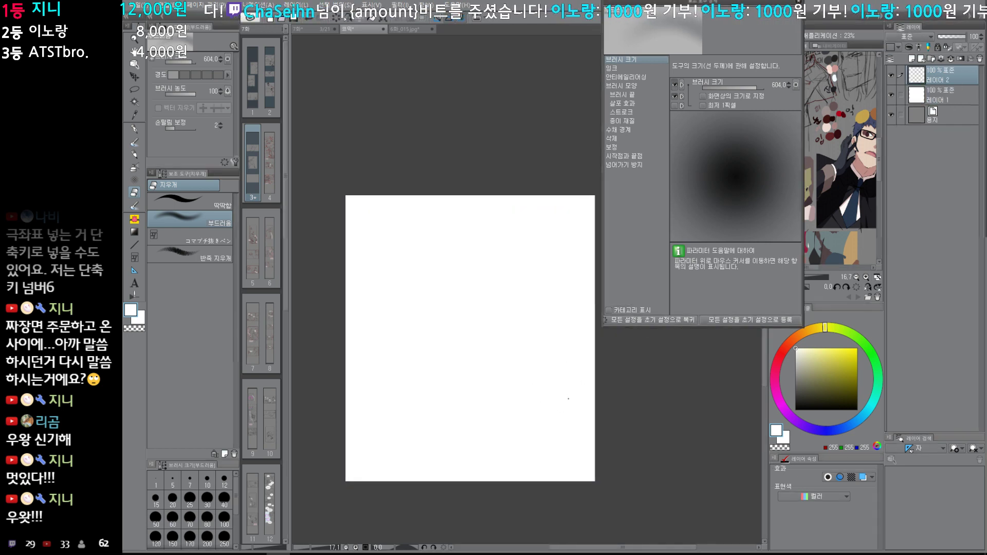
pyautogui.press('u')
pyautogui.click(436, 502)
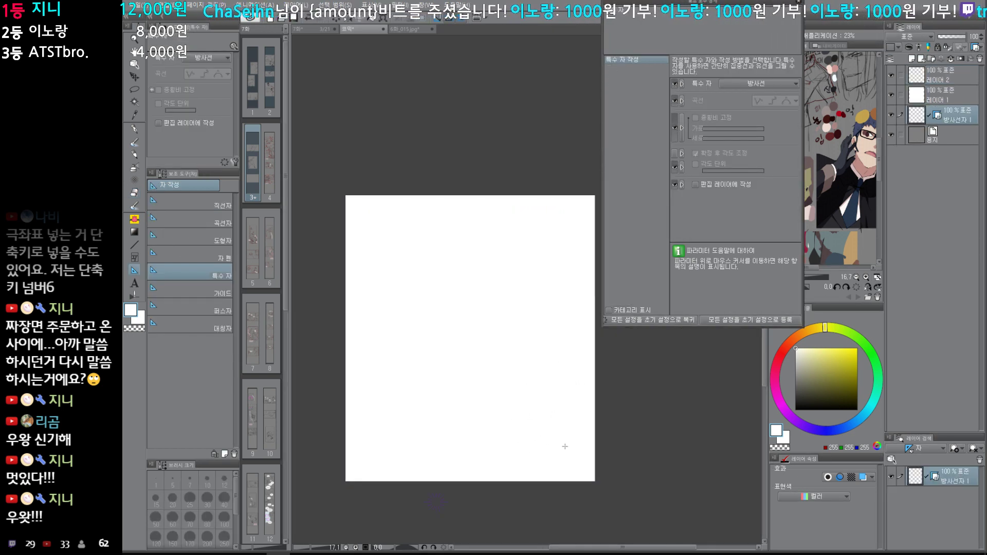
pyautogui.hotkey('ctrl', 'z')
# Step: Create a perspective ruler (퍼스자) with its point outside the canvas, beyond the lower-right corner
pyautogui.press('u')
pyautogui.press('u')
pyautogui.click(613, 511)
pyautogui.moveTo(586, 440); pyautogui.dragTo(579, 465)
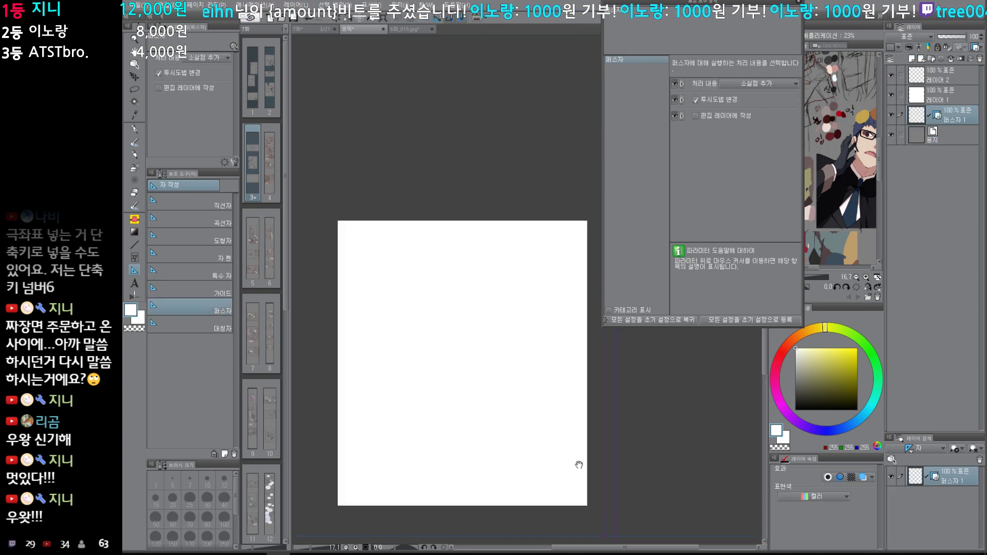
pyautogui.moveTo(568, 423); pyautogui.dragTo(531, 389)
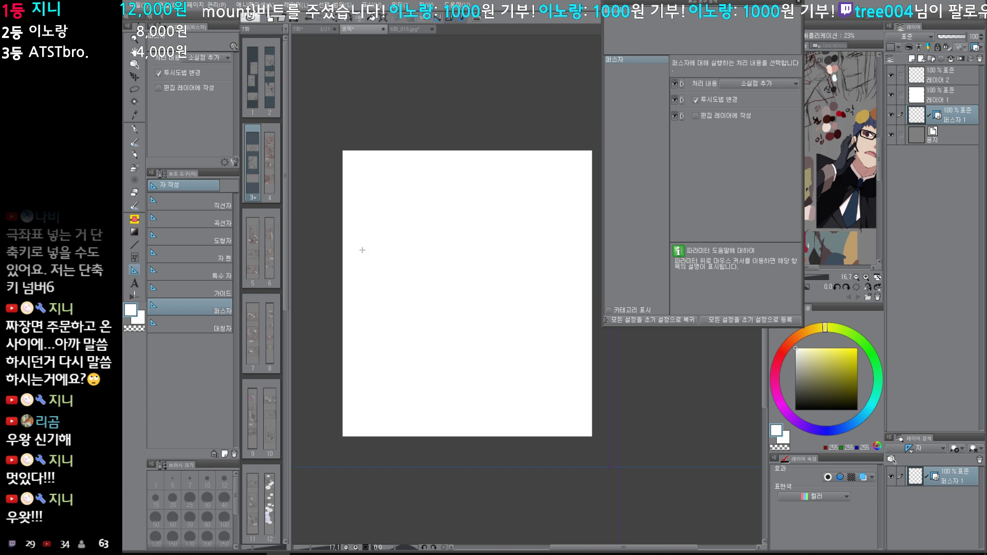
# Step: Try a black vertical line along the canvas's left edge on the top layer with the 펜터치 2 pen at size 12
pyautogui.click(942, 78)
pyautogui.press('p')
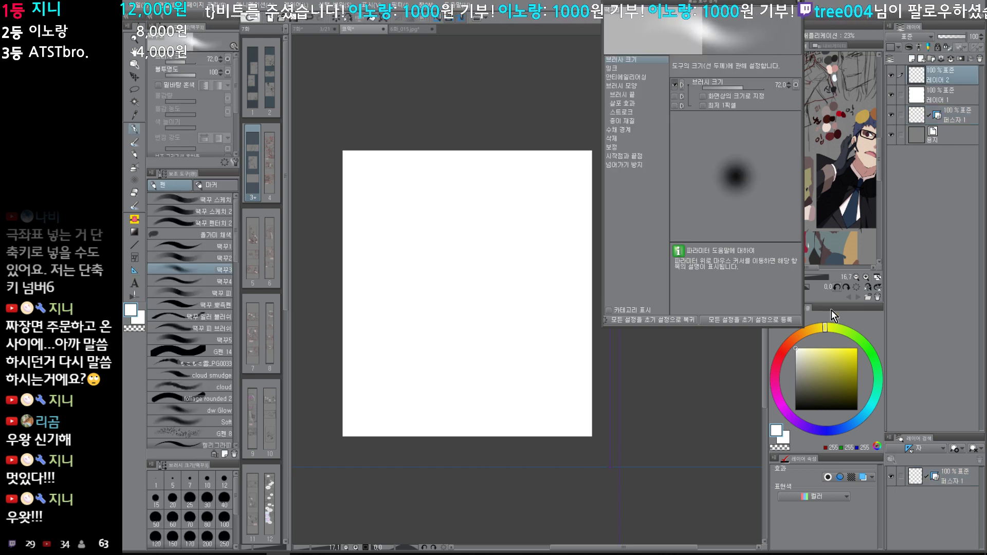
pyautogui.moveTo(846, 391); pyautogui.dragTo(879, 394)
pyautogui.click(857, 410)
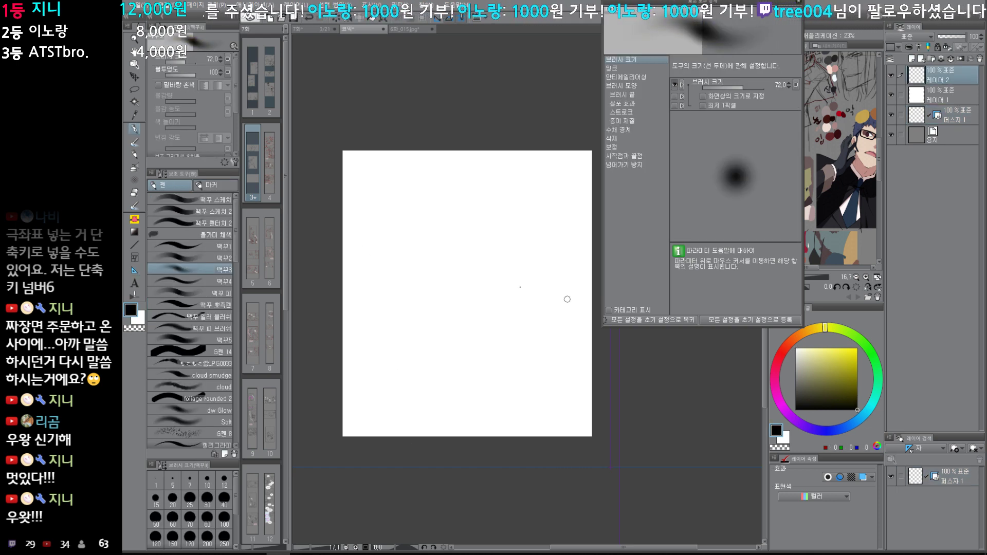
pyautogui.click(203, 223)
pyautogui.moveTo(363, 169)
pyautogui.mouseDown()
pyautogui.moveTo(347, 198)
pyautogui.moveTo(347, 436)
pyautogui.mouseUp()
pyautogui.click(221, 478)
pyautogui.click(346, 182)
pyautogui.moveTo(347, 154); pyautogui.dragTo(348, 436)
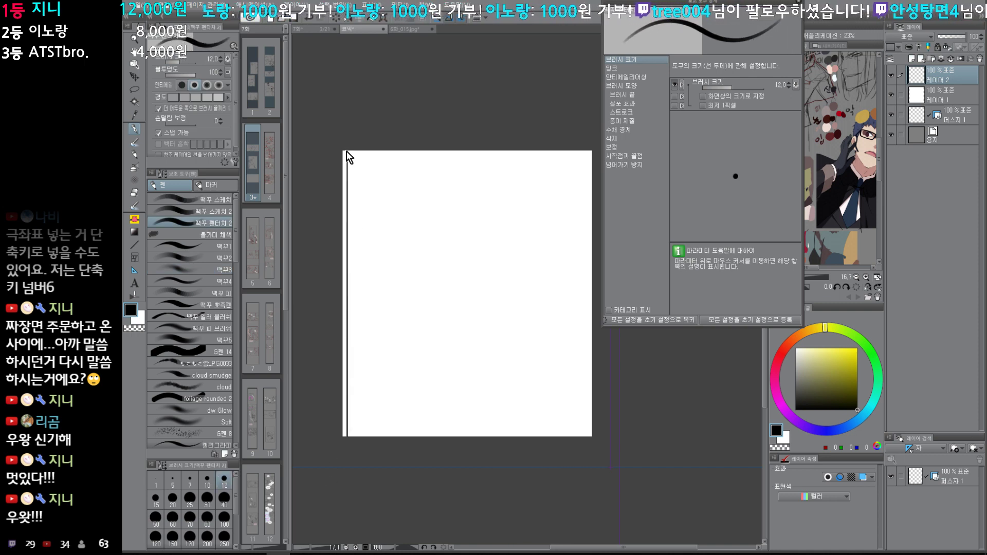
pyautogui.hotkey('ctrl', 'z')
# Step: Draw a narrow cluster of black vertical lines with varied thickness and spacing along the canvas's left edge, redoing the last two lines
pyautogui.moveTo(347, 157); pyautogui.dragTo(333, 483)
pyautogui.moveTo(352, 155); pyautogui.dragTo(348, 467)
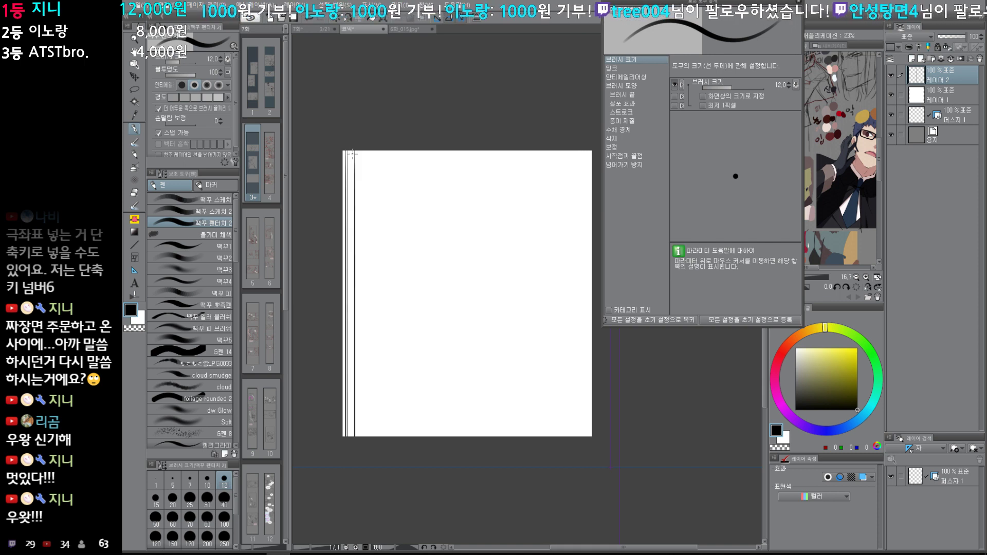
pyautogui.moveTo(354, 155); pyautogui.dragTo(344, 467)
pyautogui.moveTo(352, 153); pyautogui.dragTo(347, 438)
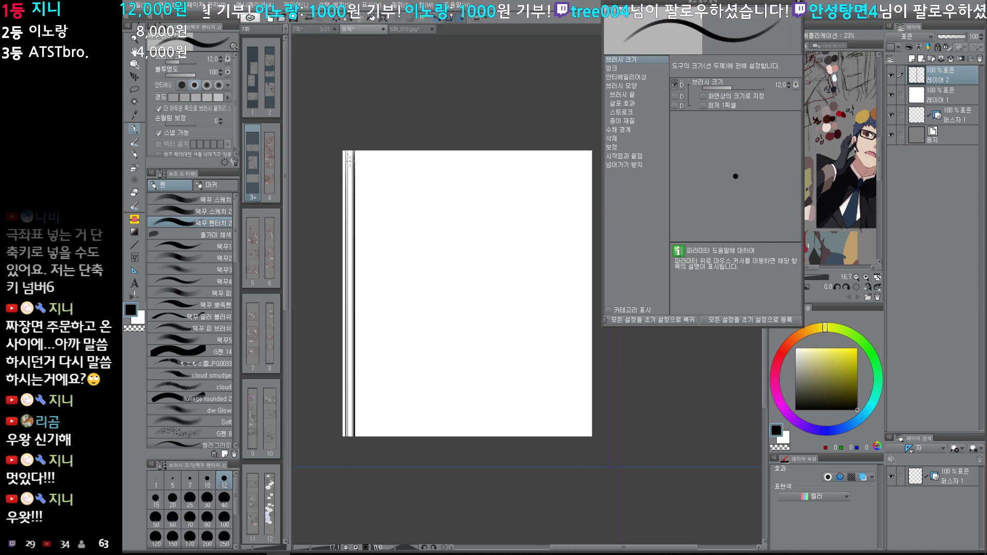
pyautogui.moveTo(343, 153); pyautogui.dragTo(342, 436)
pyautogui.moveTo(358, 152); pyautogui.dragTo(349, 453)
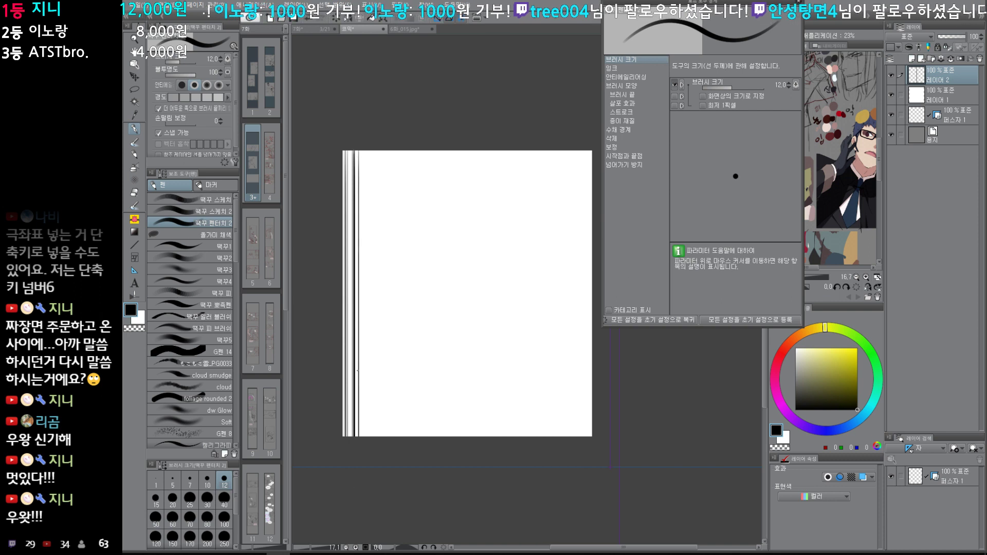
pyautogui.moveTo(359, 149); pyautogui.dragTo(344, 476)
pyautogui.moveTo(358, 154); pyautogui.dragTo(358, 437)
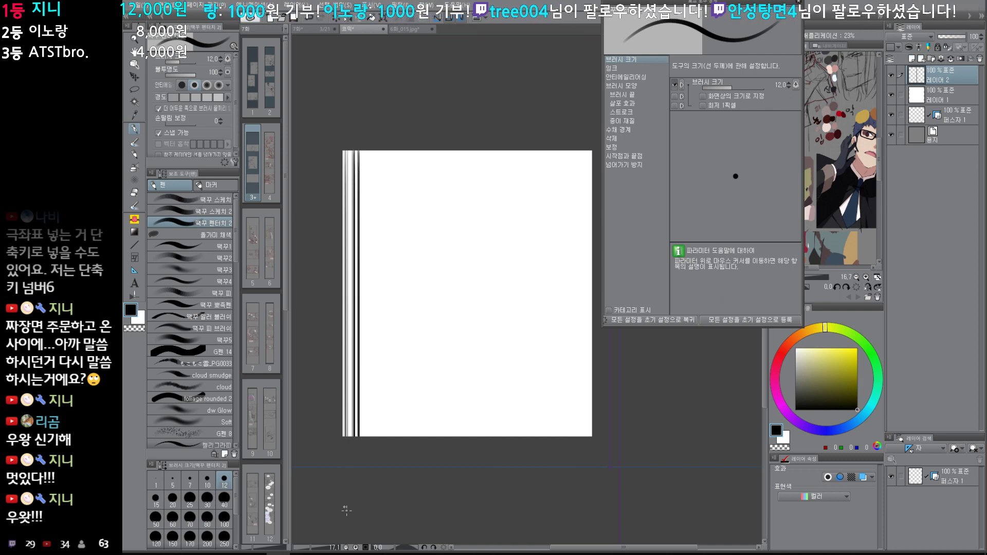
pyautogui.moveTo(362, 153); pyautogui.dragTo(362, 436)
pyautogui.moveTo(364, 152); pyautogui.dragTo(364, 438)
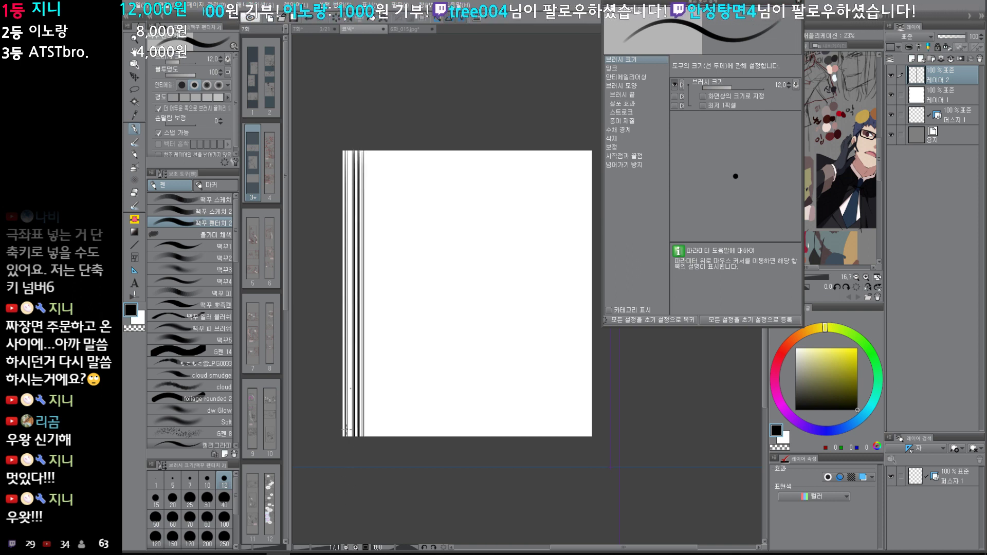
pyautogui.hotkey('ctrl', 'z')
pyautogui.hotkey('ctrl', 'z')
pyautogui.moveTo(361, 153); pyautogui.dragTo(361, 436)
pyautogui.moveTo(363, 150); pyautogui.dragTo(362, 437)
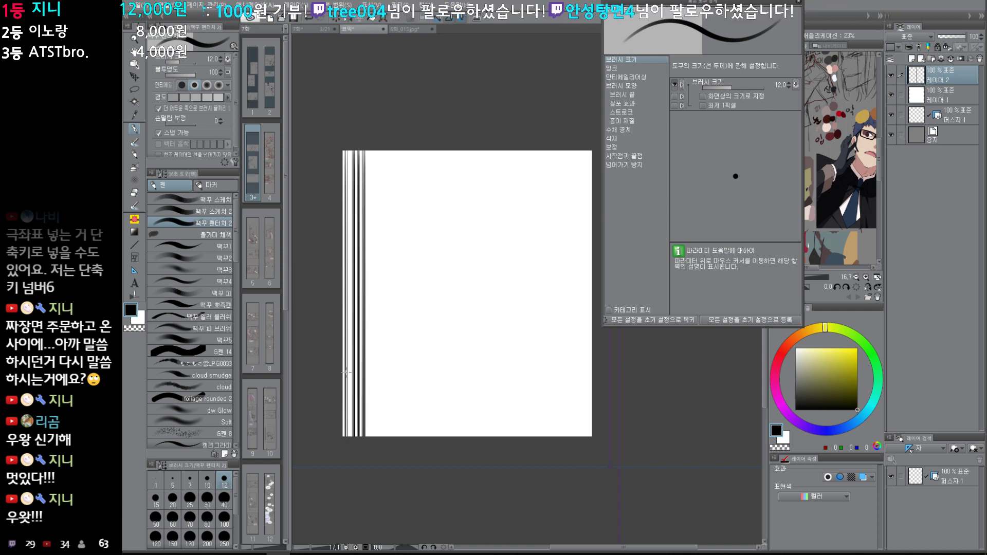
# Step: Duplicate the line layer and shift the copy right so it sits beside the original cluster
pyautogui.moveTo(525, 390); pyautogui.dragTo(515, 398)
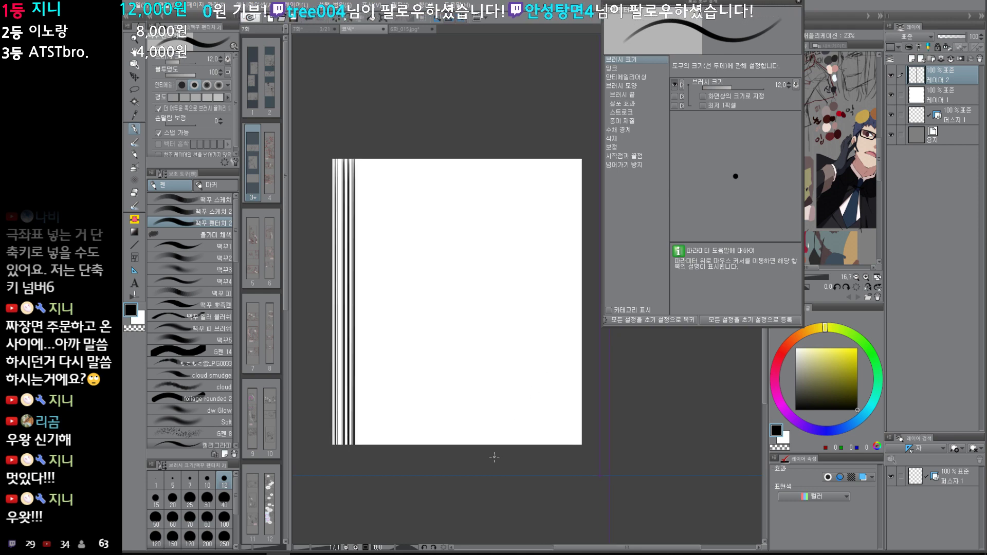
pyautogui.hotkey('ctrl', 'c')
pyautogui.hotkey('ctrl', 'v')
pyautogui.press('k')
pyautogui.hotkey('shift', 'Right')
pyautogui.hotkey('shift', 'Right')
pyautogui.hotkey('shift', 'Right')
pyautogui.hotkey('shift', 'Right')
pyautogui.hotkey('shift', 'Right')
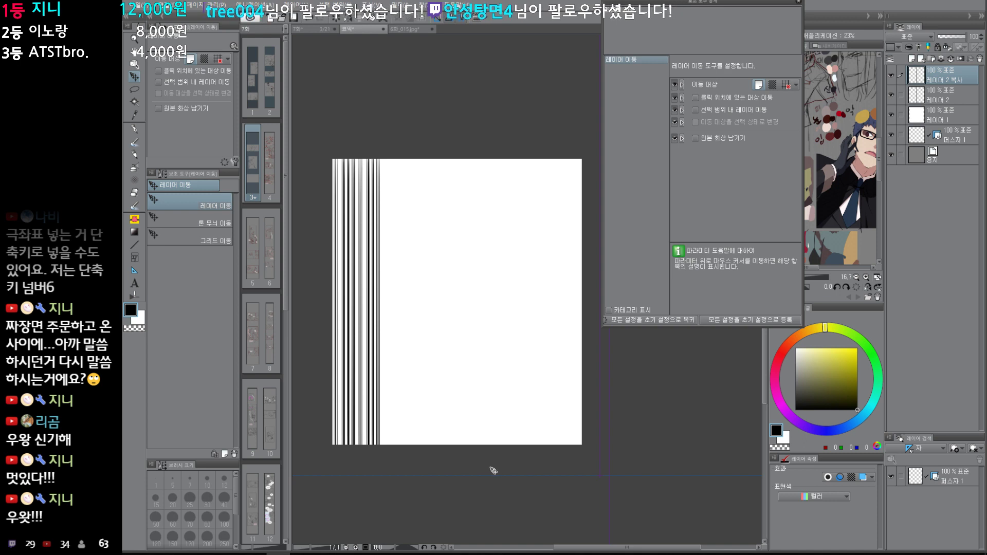
# Step: Merge and duplicate the lines, shift the copy right to widen the strip to about two fifths of the canvas, and merge it down
pyautogui.press('Right')
pyautogui.press('Right')
pyautogui.press('Right')
pyautogui.press('Right')
pyautogui.press('Right')
pyautogui.press('Right')
pyautogui.press('Right')
pyautogui.press('Right')
pyautogui.press('Right')
pyautogui.press('Right')
pyautogui.press('Right')
pyautogui.press('Right')
pyautogui.press('Right')
pyautogui.press('Right')
pyautogui.press('Right')
pyautogui.press('Right')
pyautogui.press('Right')
pyautogui.press('Right')
pyautogui.press('Right')
pyautogui.press('Right')
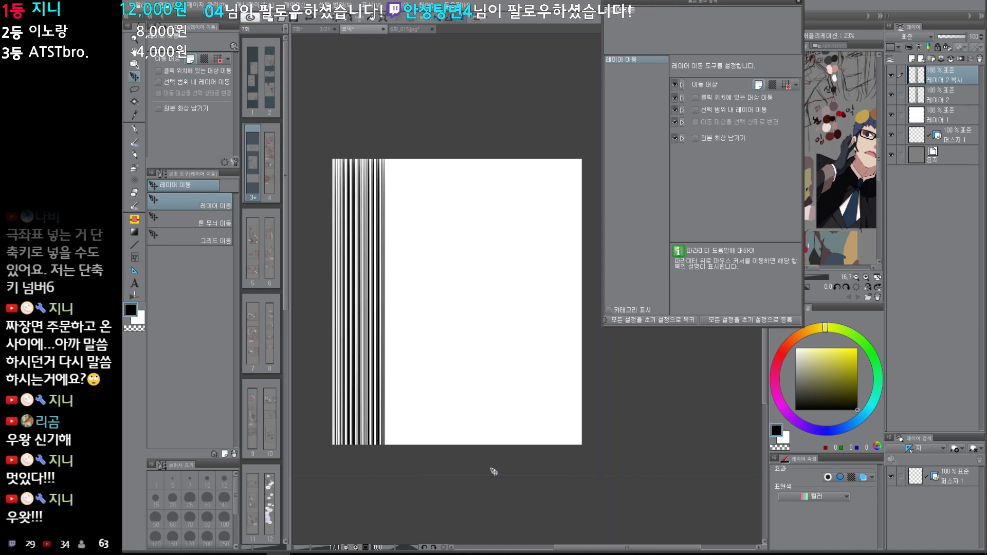
pyautogui.press('Right')
pyautogui.press('Right')
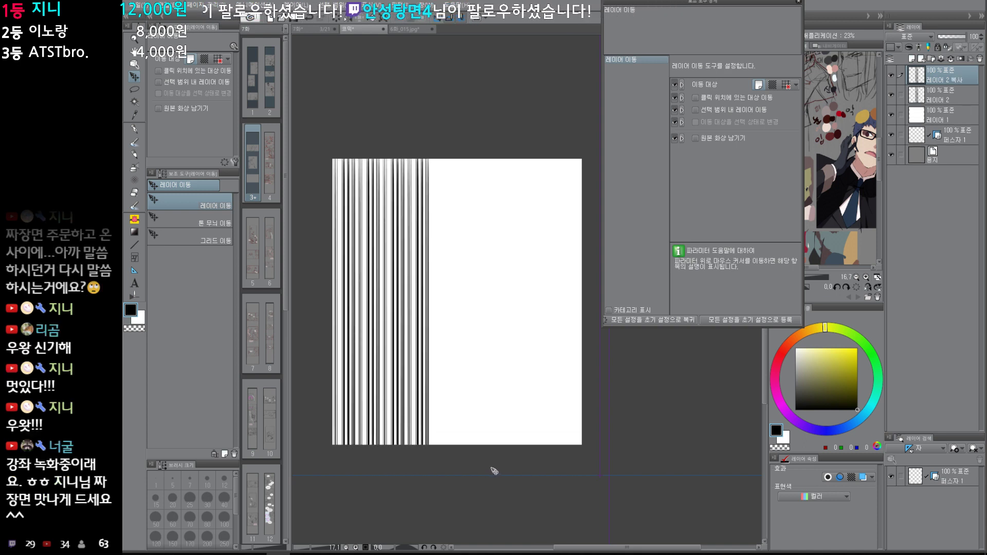
pyautogui.press('Left')
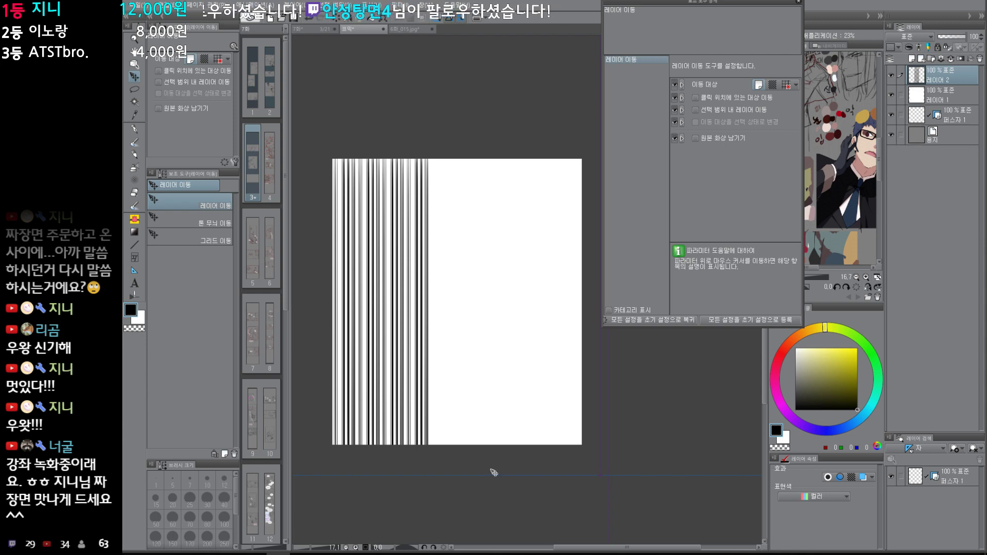
# Step: Duplicate the widened strip and align the copy against its right edge, covering about three quarters of the canvas
pyautogui.press('Right')
pyautogui.press('Right')
pyautogui.press('Right')
pyautogui.press('Right')
pyautogui.press('Right')
pyautogui.press('Right')
pyautogui.press('Right')
pyautogui.press('Right')
pyautogui.press('Right')
pyautogui.press('Right')
pyautogui.press('Right')
pyautogui.press('Right')
pyautogui.press('Right')
pyautogui.press('Right')
pyautogui.press('Right')
pyautogui.press('Right')
pyautogui.press('Right')
pyautogui.press('Right')
pyautogui.press('Right')
pyautogui.press('Right')
pyautogui.press('Right')
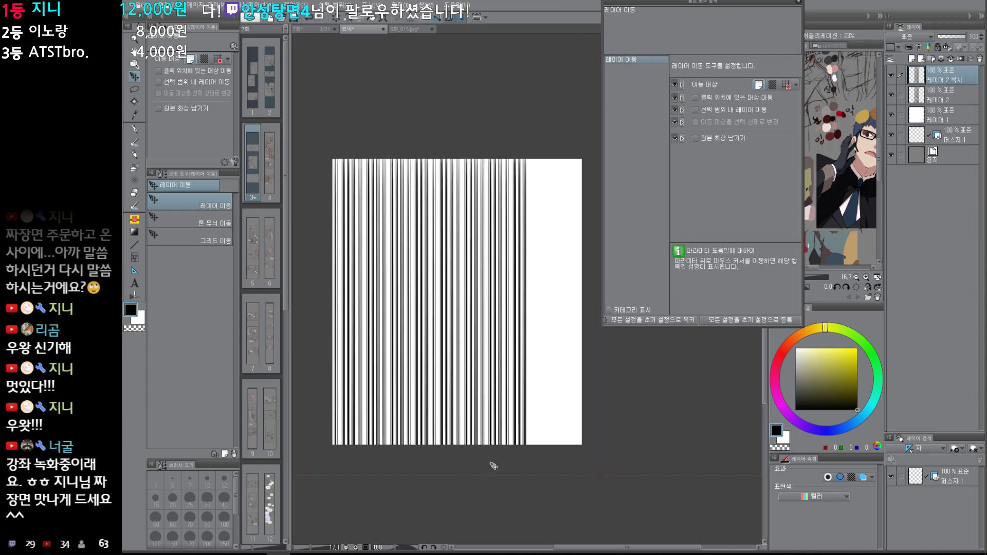
pyautogui.press('Left')
pyautogui.press('Left')
pyautogui.press('Left')
pyautogui.press('Left')
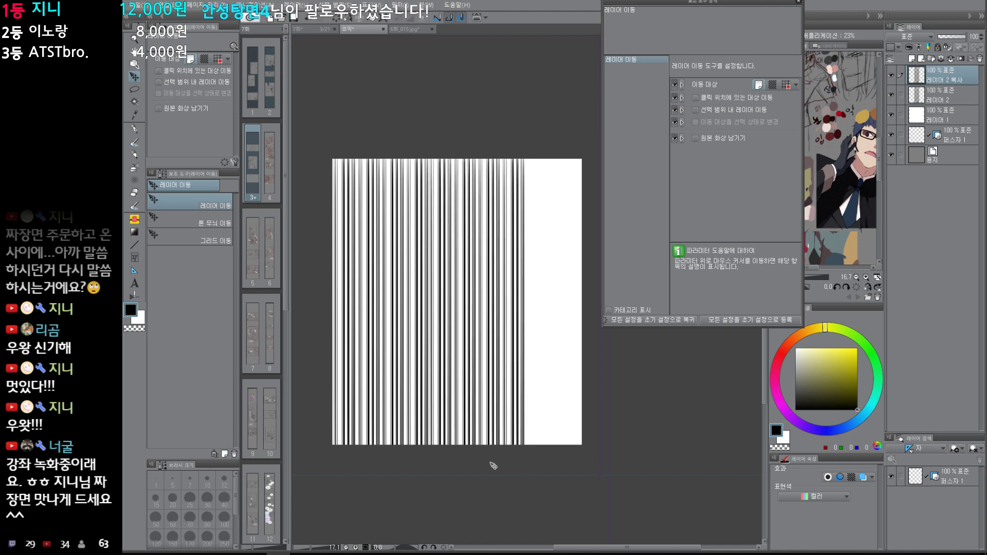
# Step: Merge the copy down, duplicate the result, and shift the new copy right until vertical lines fill the canvas
pyautogui.hotkey('ctrl', 'e')
pyautogui.hotkey('ctrl', 'j')
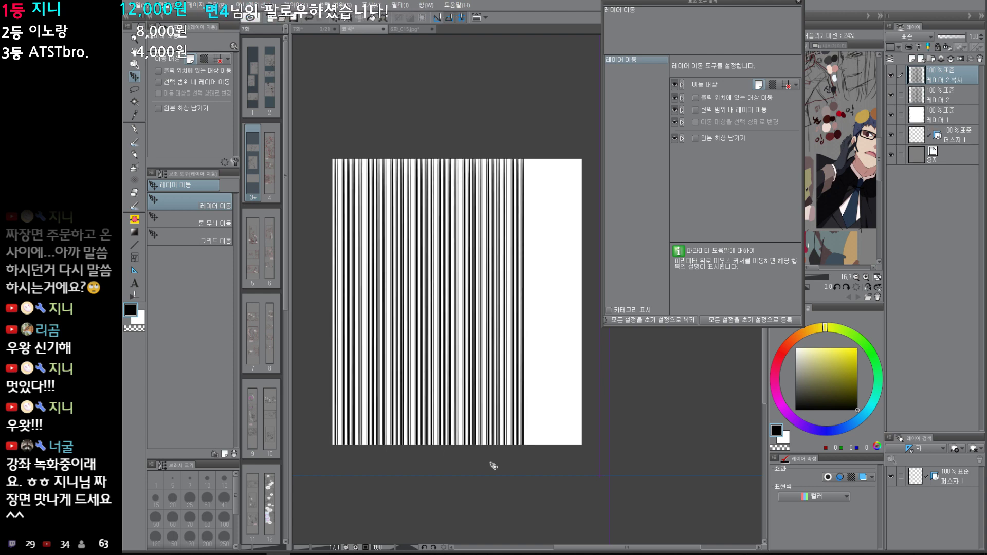
pyautogui.press('Right')
pyautogui.press('Right')
pyautogui.press('Right')
pyautogui.press('Right')
pyautogui.press('Right')
pyautogui.press('Right')
pyautogui.press('Right')
pyautogui.press('Right')
pyautogui.press('Right')
pyautogui.press('Right')
pyautogui.press('Right')
pyautogui.press('Right')
pyautogui.press('Right')
pyautogui.press('Right')
pyautogui.press('Right')
pyautogui.press('Right')
pyautogui.press('Right')
pyautogui.press('Right')
pyautogui.press('Right')
pyautogui.press('Right')
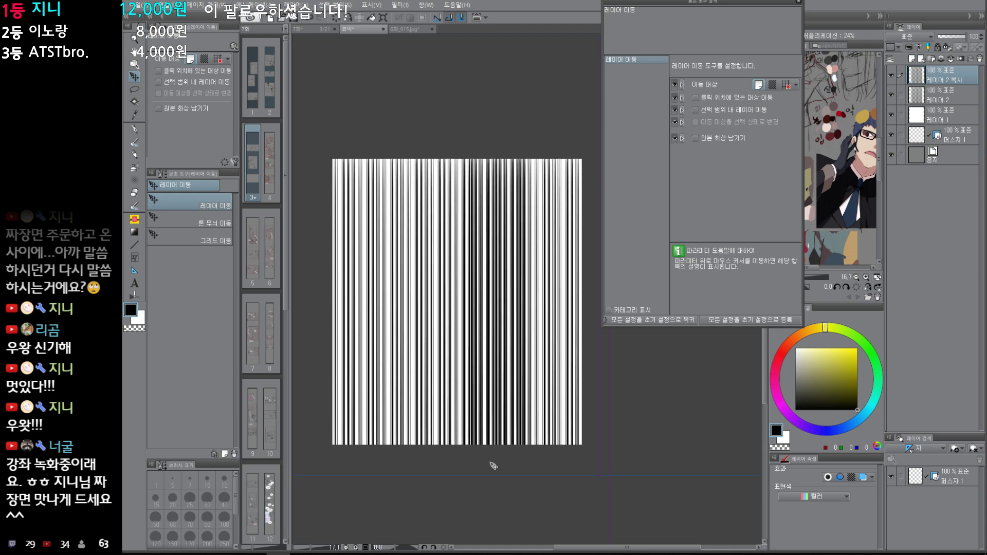
pyautogui.press('Right')
pyautogui.press('Right')
pyautogui.press('Right')
pyautogui.press('Right')
pyautogui.press('Right')
pyautogui.press('Right')
pyautogui.press('Right')
pyautogui.press('Right')
pyautogui.press('Right')
pyautogui.press('Right')
pyautogui.press('Right')
pyautogui.press('Right')
pyautogui.press('Right')
pyautogui.press('Right')
pyautogui.press('Right')
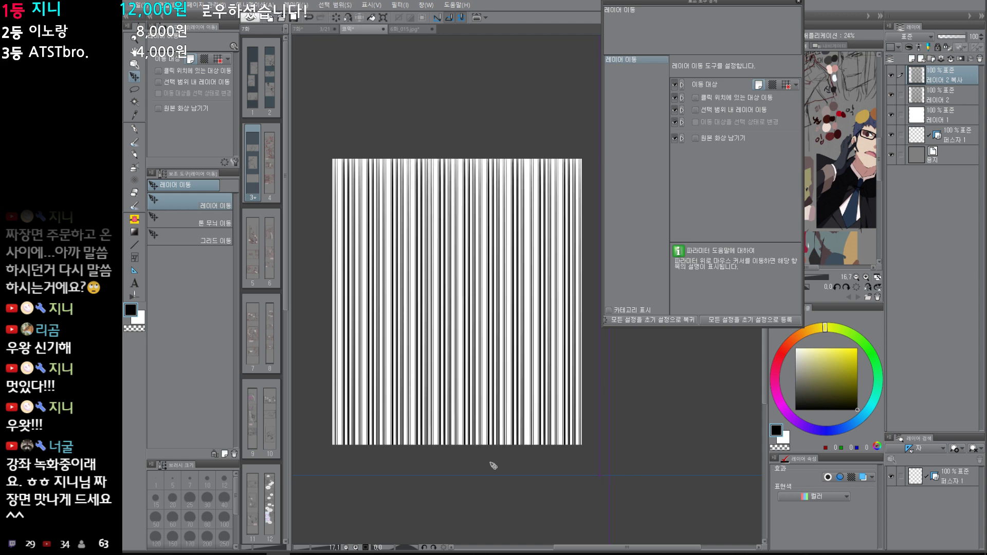
# Step: Merge the line copy down and convert the whole canvas from rectangular to polar coordinates with the Polar Coordinates filter
pyautogui.hotkey('ctrl', 'e')
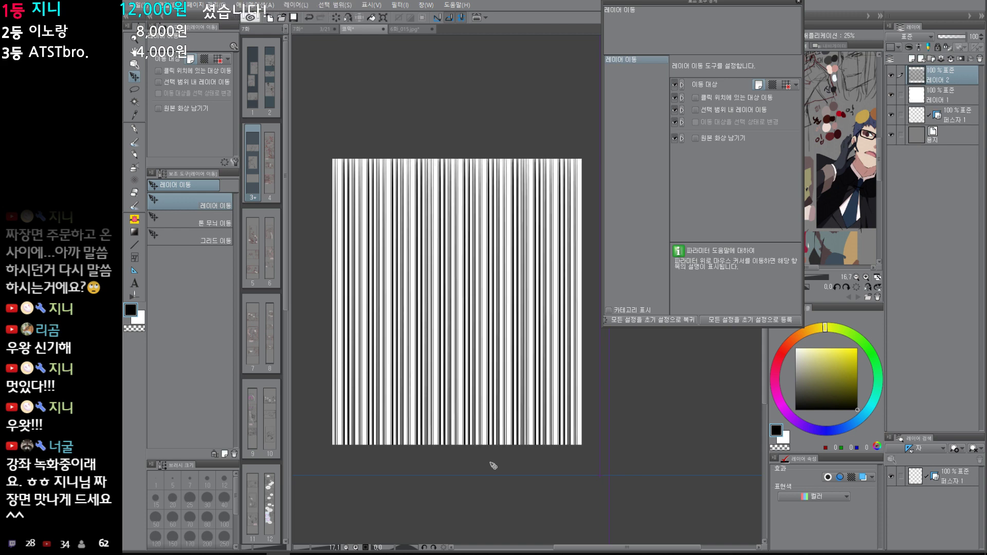
pyautogui.hotkey('ctrl', 'a')
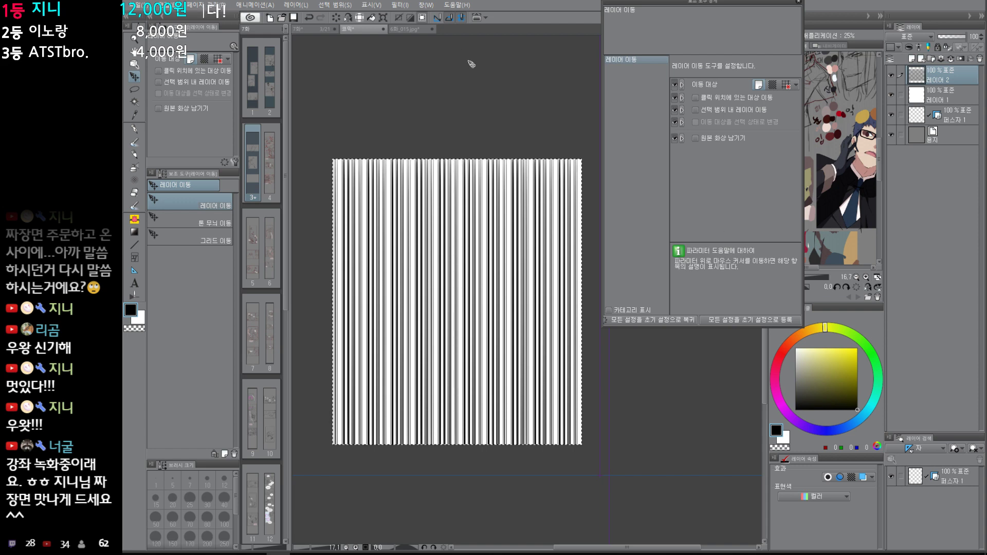
pyautogui.click(425, 5)
pyautogui.moveTo(400, 6)
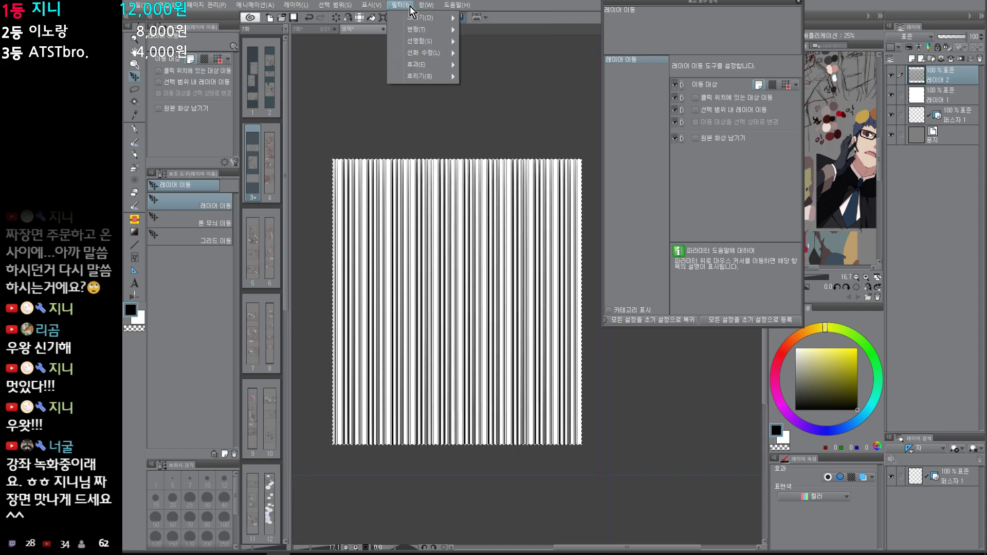
pyautogui.moveTo(443, 29)
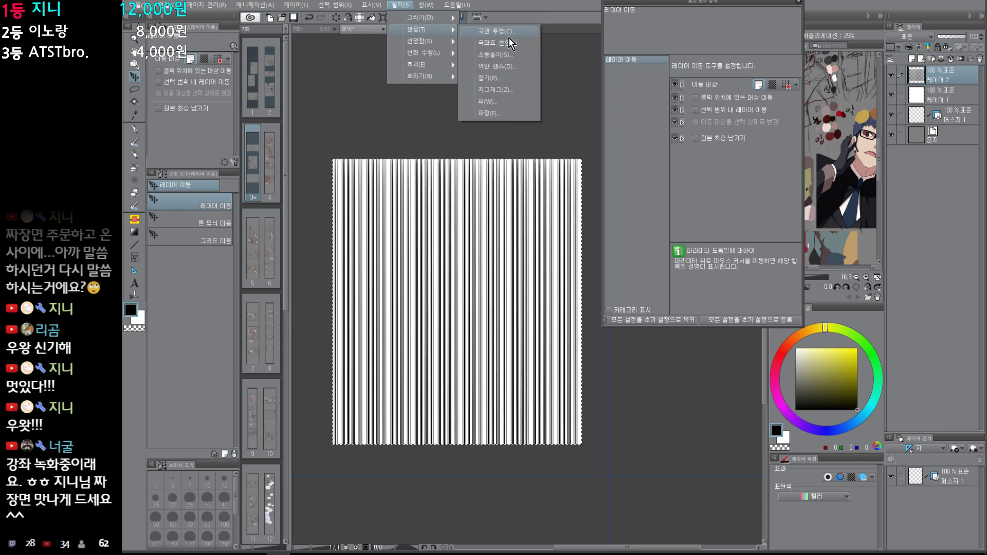
pyautogui.click(499, 43)
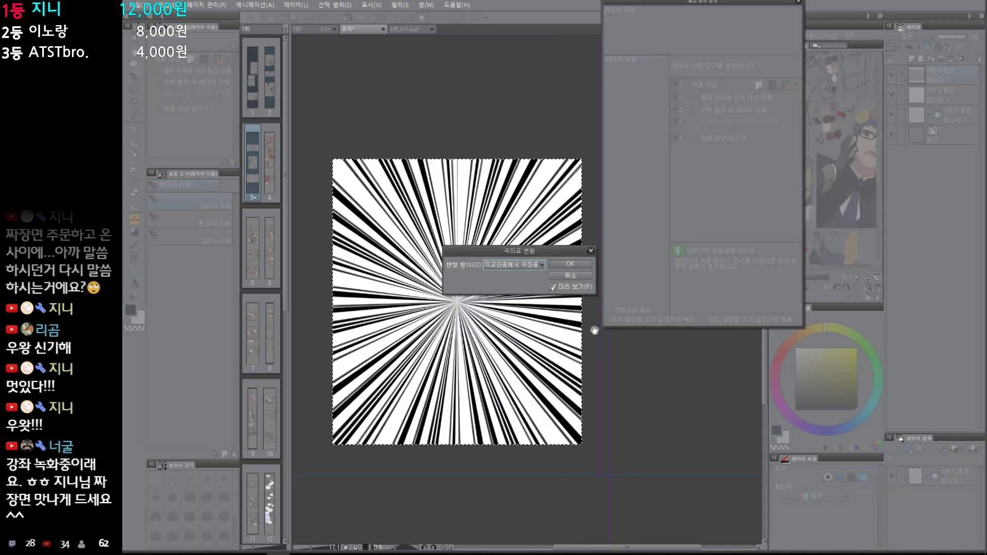
pyautogui.click(572, 264)
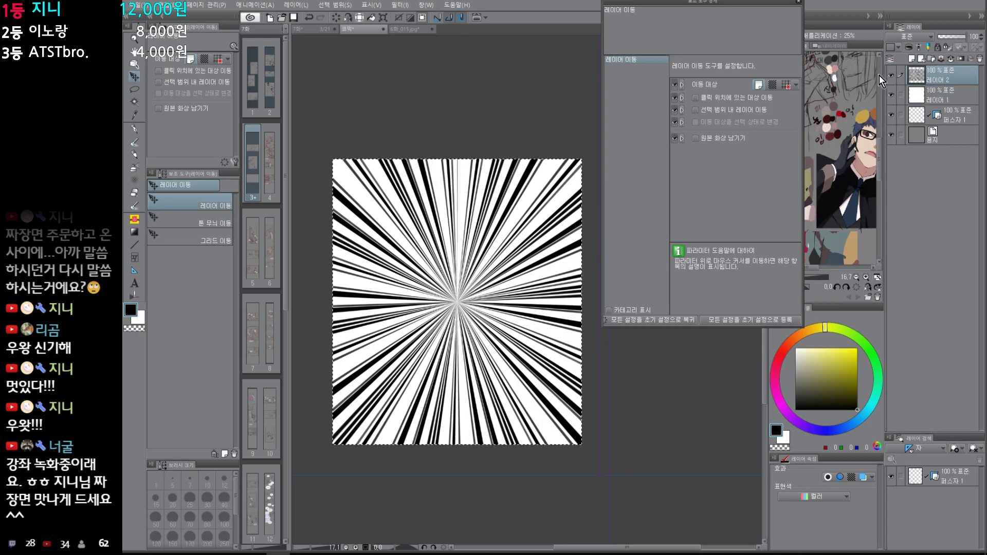
# Step: Compare the radial line layer with its visibility switched, and paste the burst into the comic page above the existing overlay layer
pyautogui.keyDown('alt'); pyautogui.click(893, 77); pyautogui.keyUp('alt')
pyautogui.keyDown('alt'); pyautogui.click(892, 76); pyautogui.keyUp('alt')
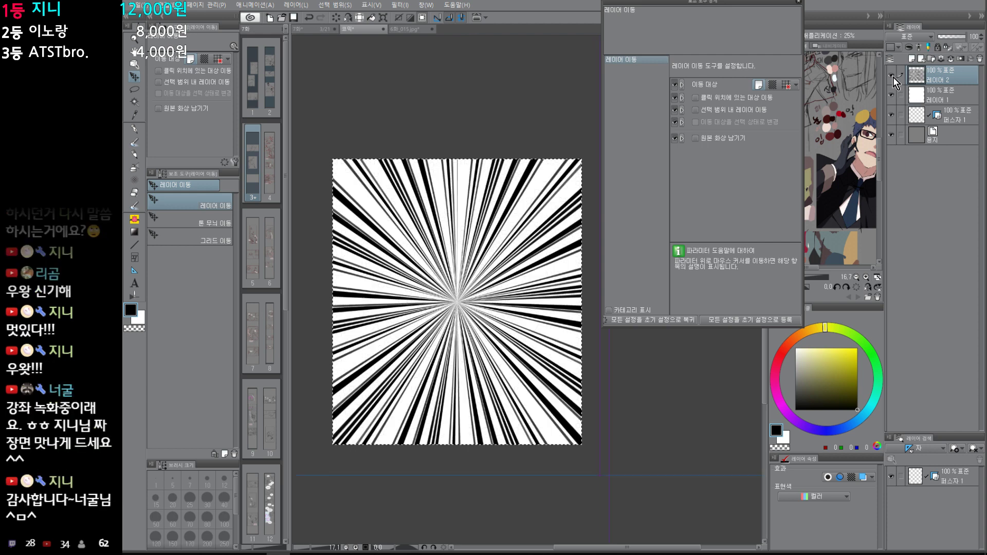
pyautogui.click(414, 29)
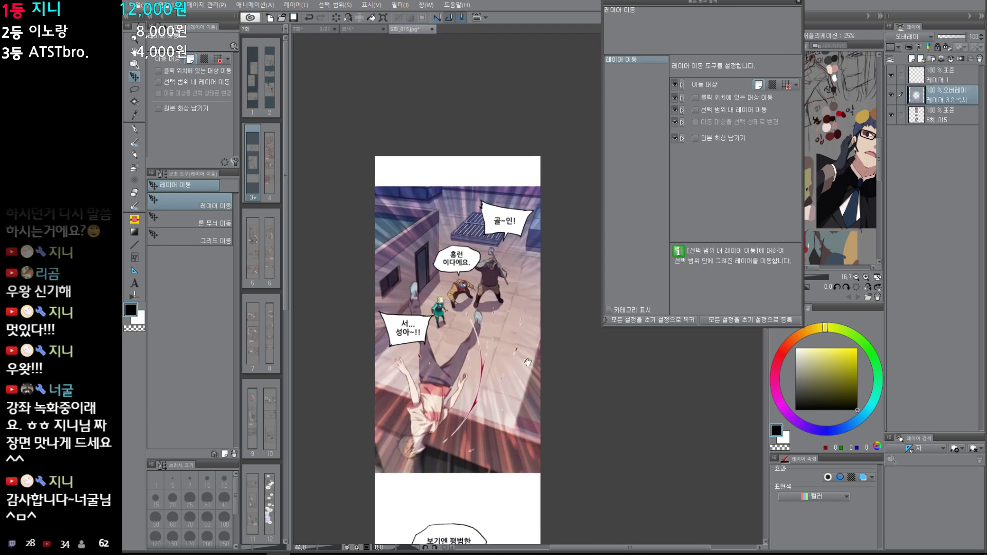
pyautogui.hotkey('ctrl', 'v')
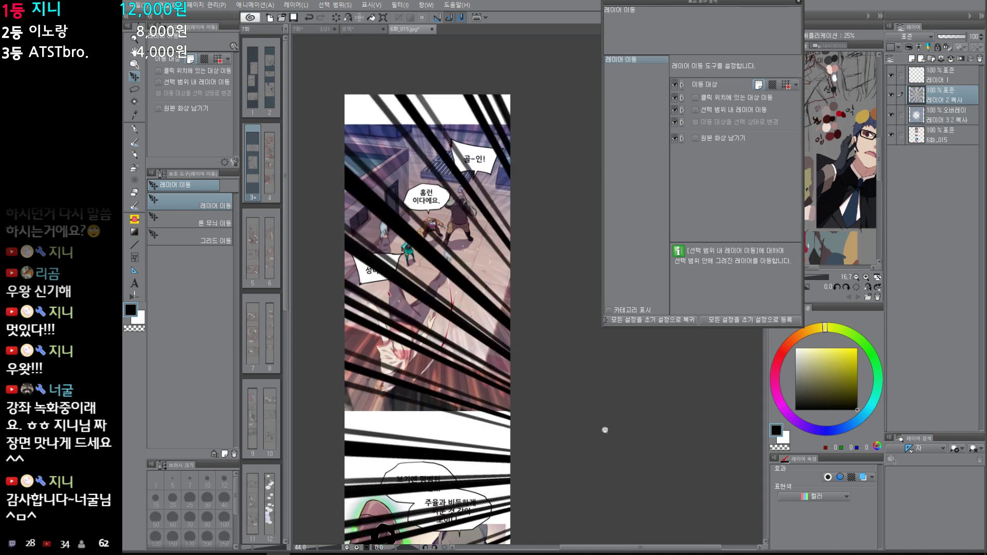
# Step: Scale the pasted burst to 64 percent and move it down to the middle of the comic page
pyautogui.scroll(-2, 464, 347)
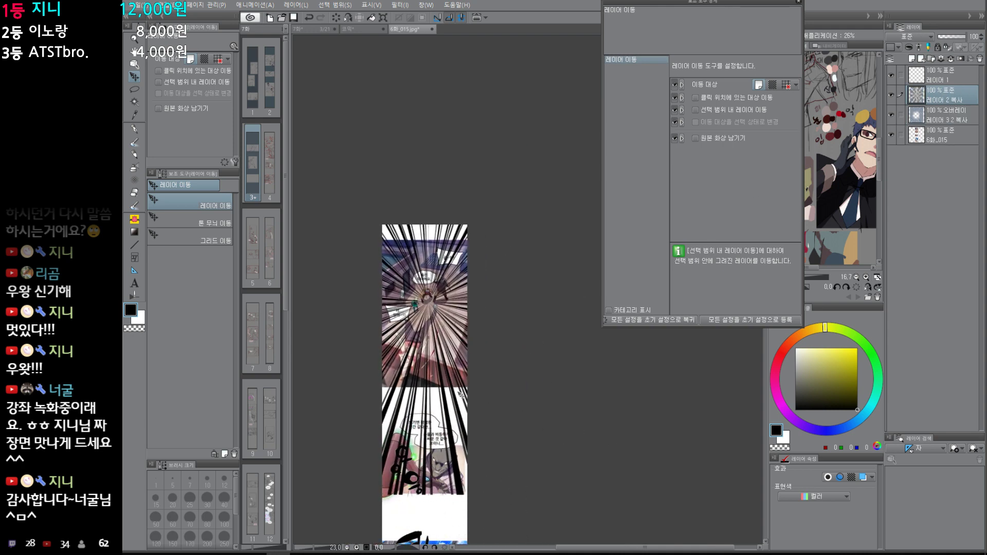
pyautogui.hotkey('ctrl', 't')
pyautogui.moveTo(428, 390); pyautogui.dragTo(427, 354)
pyautogui.moveTo(472, 273); pyautogui.dragTo(466, 463)
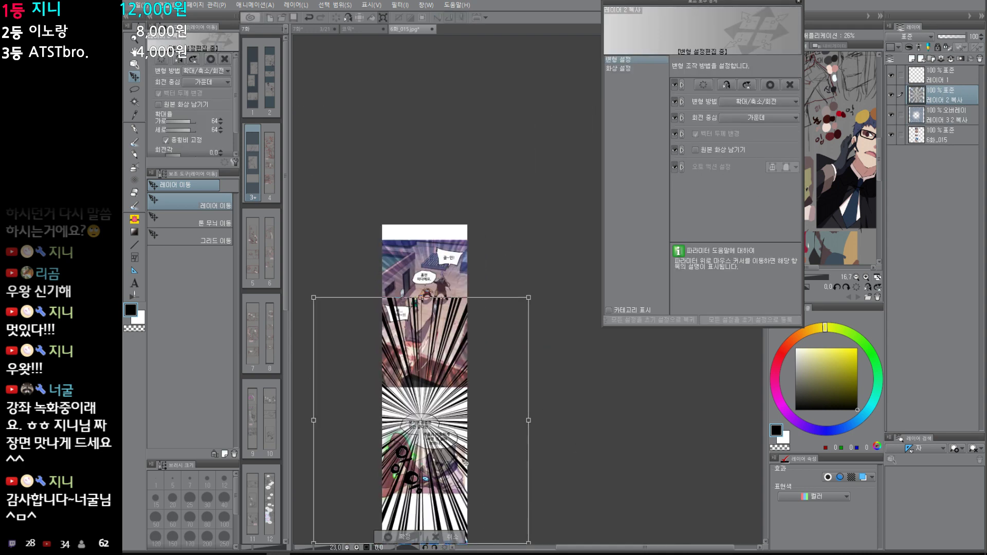
pyautogui.press('Return')
# Step: Move the burst over the blue explosion panel at the page's end and set its blending mode to Overlay (오버레이)
pyautogui.scroll(-5, 465, 437)
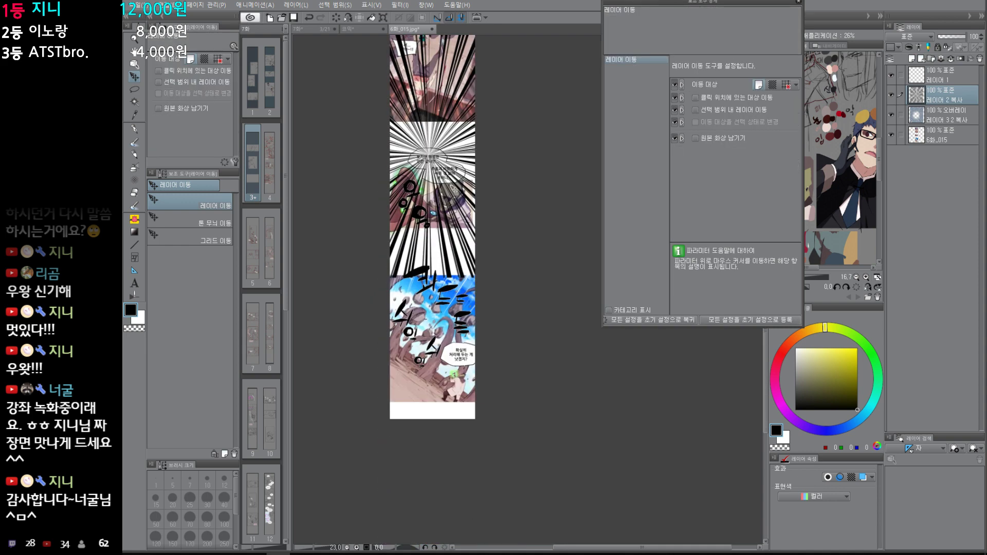
pyautogui.moveTo(460, 371); pyautogui.dragTo(462, 365)
pyautogui.moveTo(440, 376); pyautogui.dragTo(474, 368)
pyautogui.moveTo(475, 369); pyautogui.dragTo(485, 354)
pyautogui.click(930, 37)
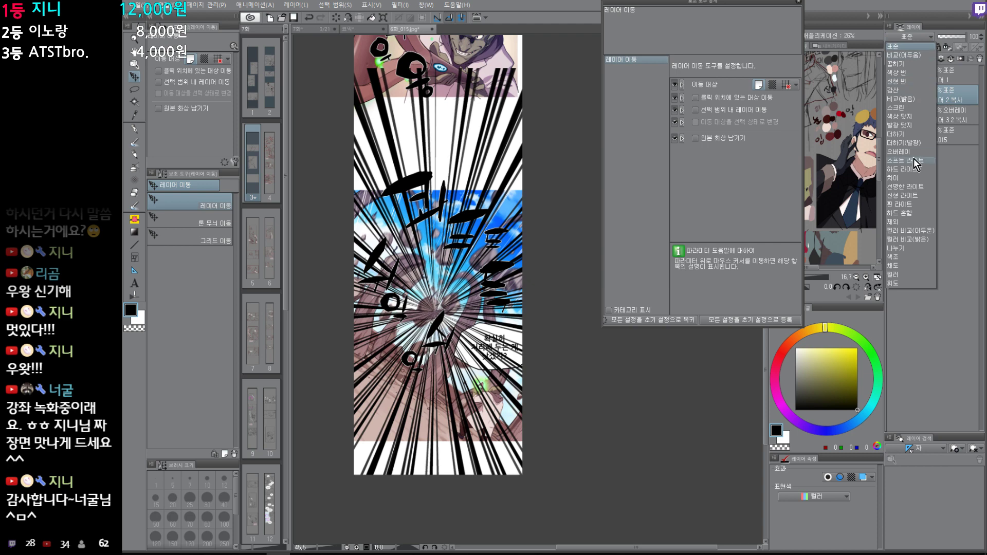
pyautogui.click(899, 152)
pyautogui.scroll(1, 568, 431)
pyautogui.scroll(2, 457, 394)
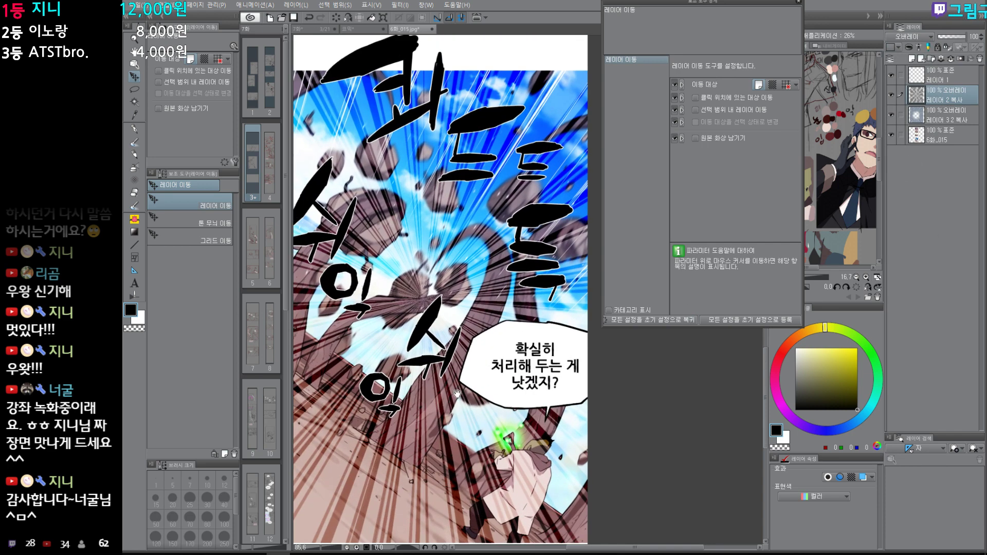
pyautogui.scroll(3, 457, 393)
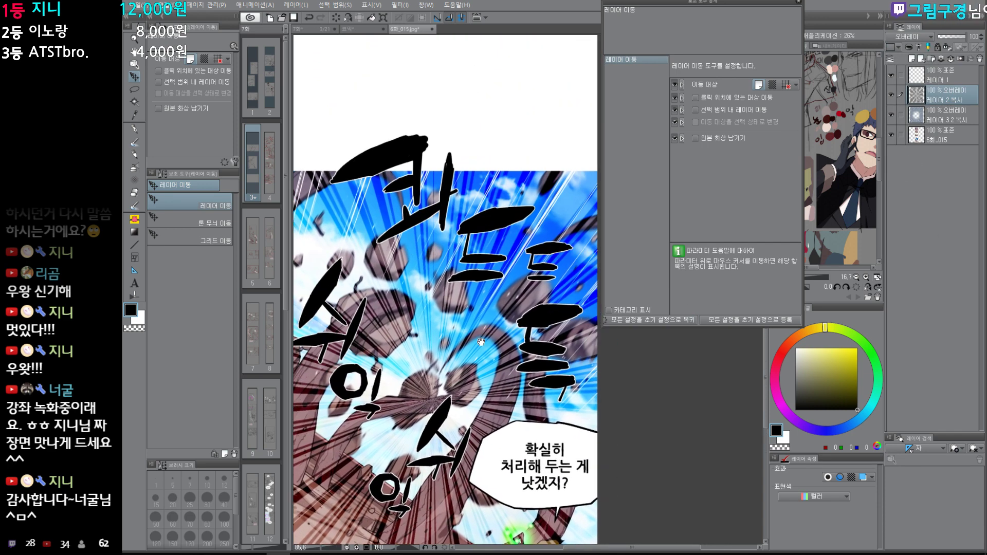
# Step: Erase the burst's centre over the explosion panel with the soft eraser at size 409.2, keeping the lines around the edges
pyautogui.scroll(-2, 457, 368)
pyautogui.press('e')
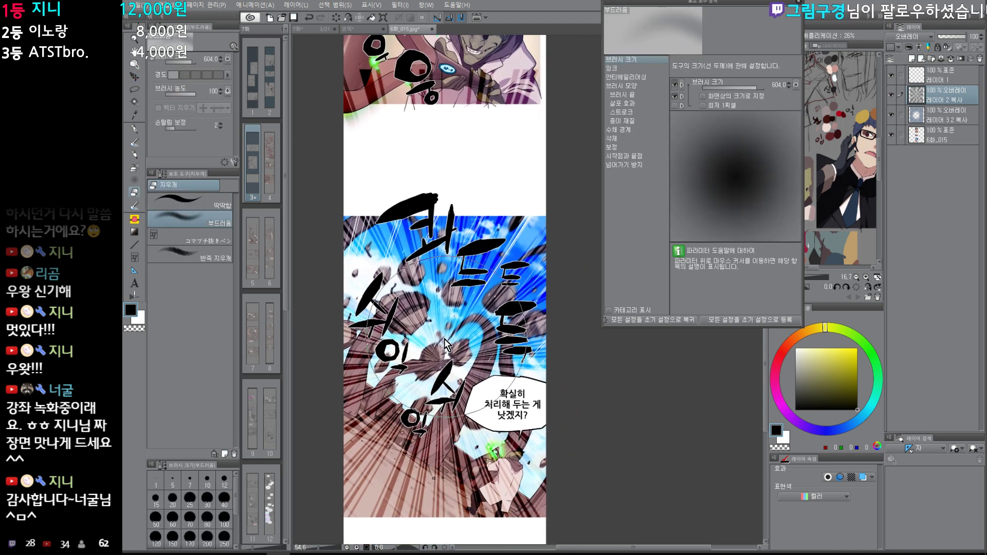
pyautogui.moveTo(433, 359)
pyautogui.mouseDown()
pyautogui.moveTo(463, 314)
pyautogui.moveTo(412, 379)
pyautogui.moveTo(462, 318)
pyautogui.moveTo(491, 343)
pyautogui.moveTo(438, 331)
pyautogui.mouseUp()
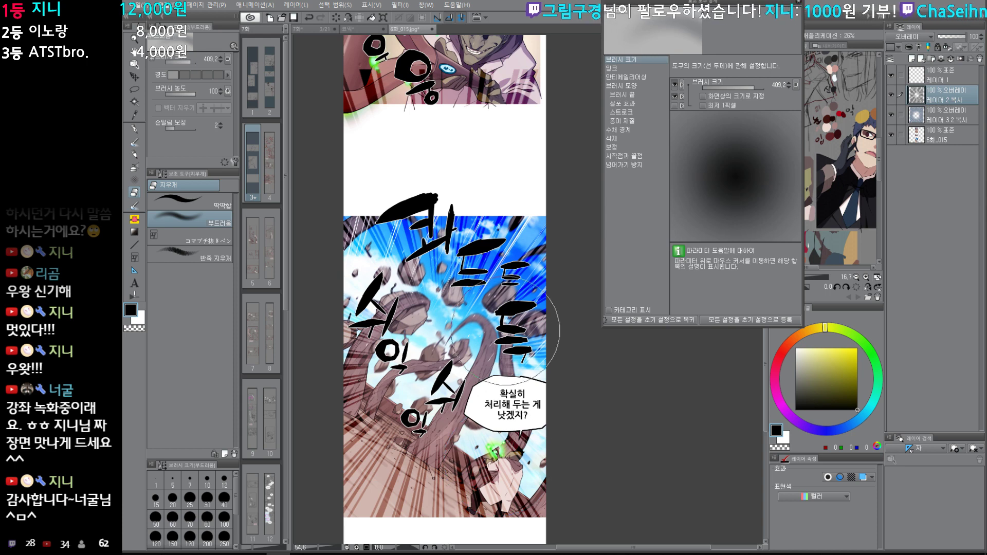
pyautogui.moveTo(494, 359); pyautogui.dragTo(468, 420)
pyautogui.moveTo(493, 375); pyautogui.dragTo(479, 354)
pyautogui.moveTo(479, 353)
pyautogui.mouseDown()
pyautogui.moveTo(475, 344)
pyautogui.moveTo(475, 427)
pyautogui.moveTo(479, 354)
pyautogui.mouseUp()
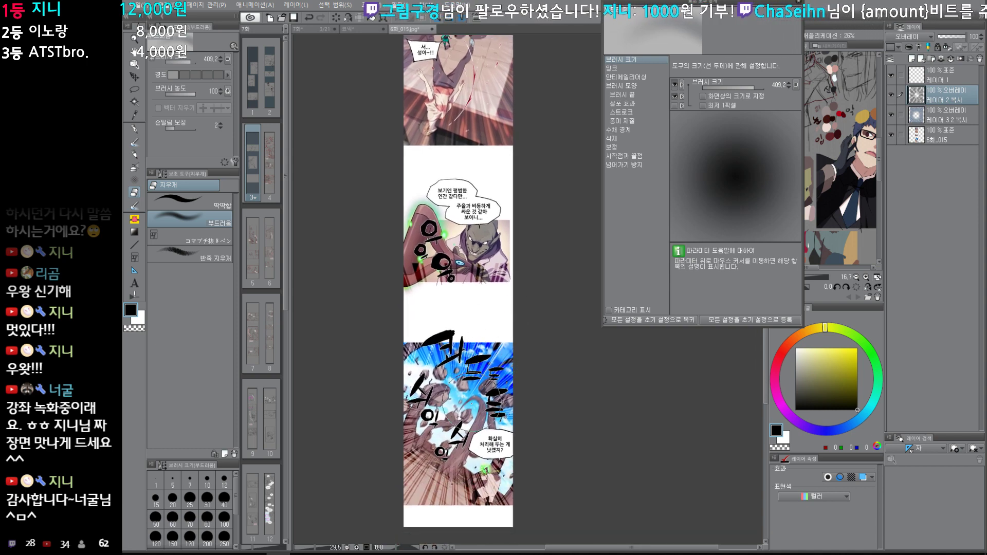
pyautogui.moveTo(471, 403)
pyautogui.mouseDown()
pyautogui.moveTo(473, 353)
pyautogui.moveTo(482, 379)
pyautogui.mouseUp()
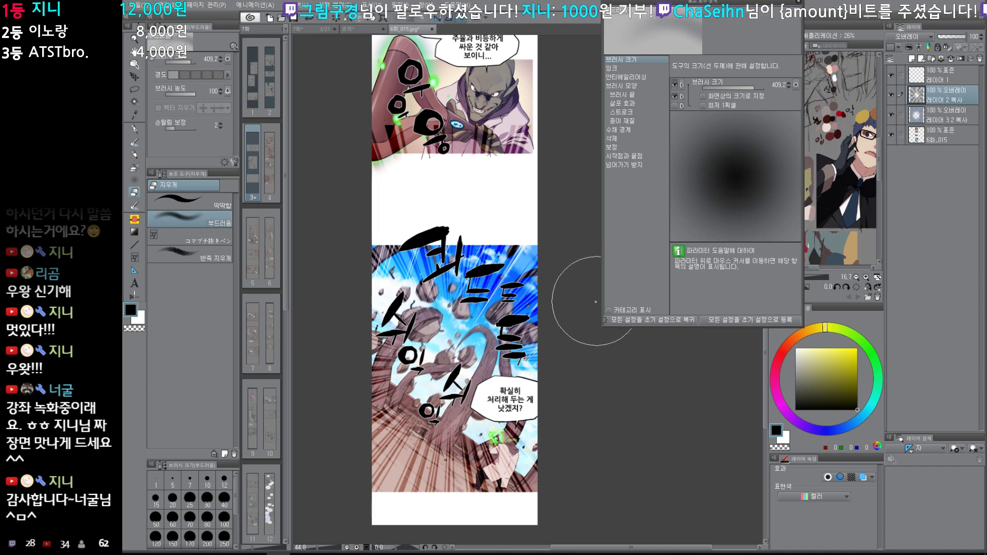
# Step: Undo the burst on the comic page and step the line canvas back to its first few black vertical lines
pyautogui.hotkey('ctrl', 'z')
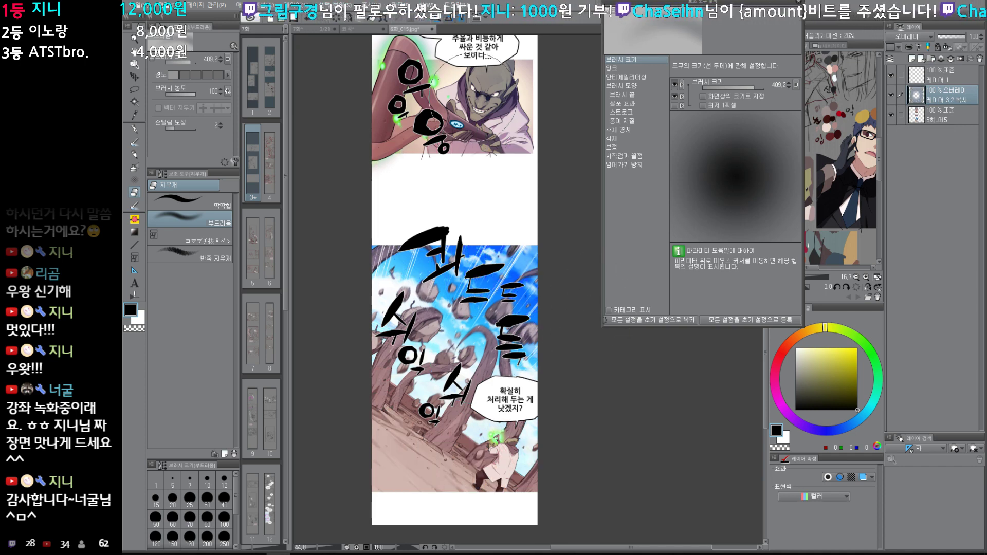
pyautogui.click(362, 29)
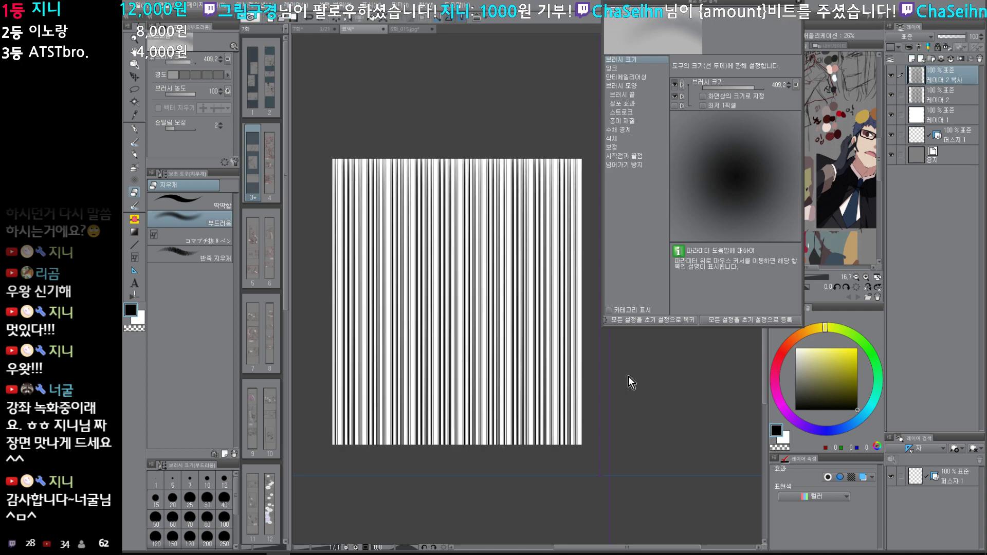
pyautogui.hotkey('ctrl', 'z')
pyautogui.hotkey('ctrl', 'z')
pyautogui.hotkey('ctrl', 'z')
pyautogui.hotkey('ctrl', 'z')
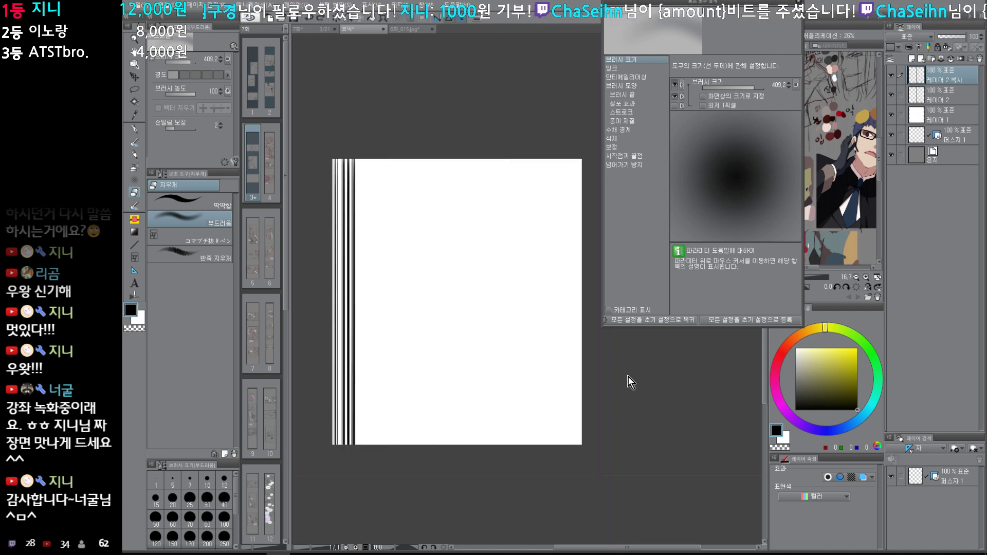
pyautogui.hotkey('ctrl', 'z')
pyautogui.hotkey('ctrl', 'z')
pyautogui.hotkey('ctrl', 'z')
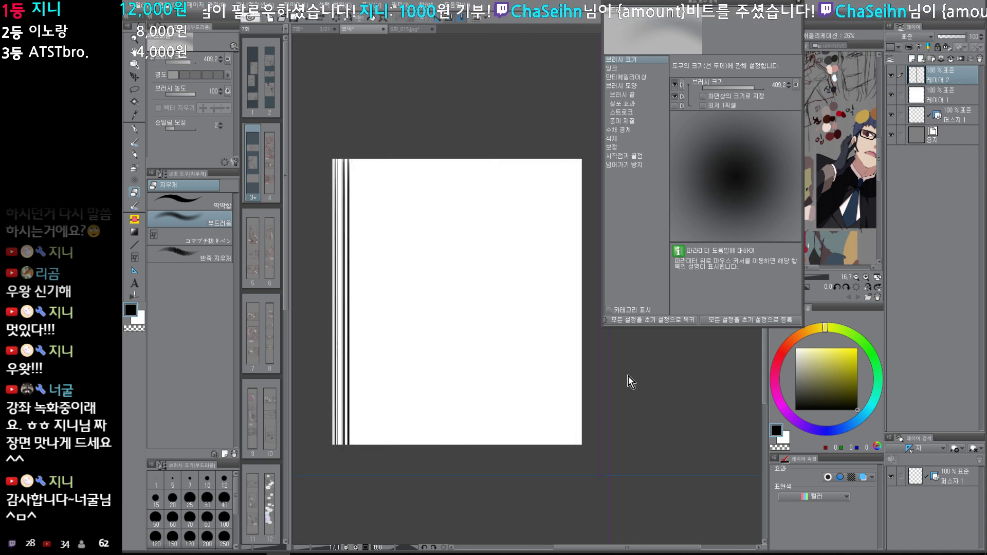
pyautogui.hotkey('ctrl', 'z')
pyautogui.hotkey('ctrl', 'z')
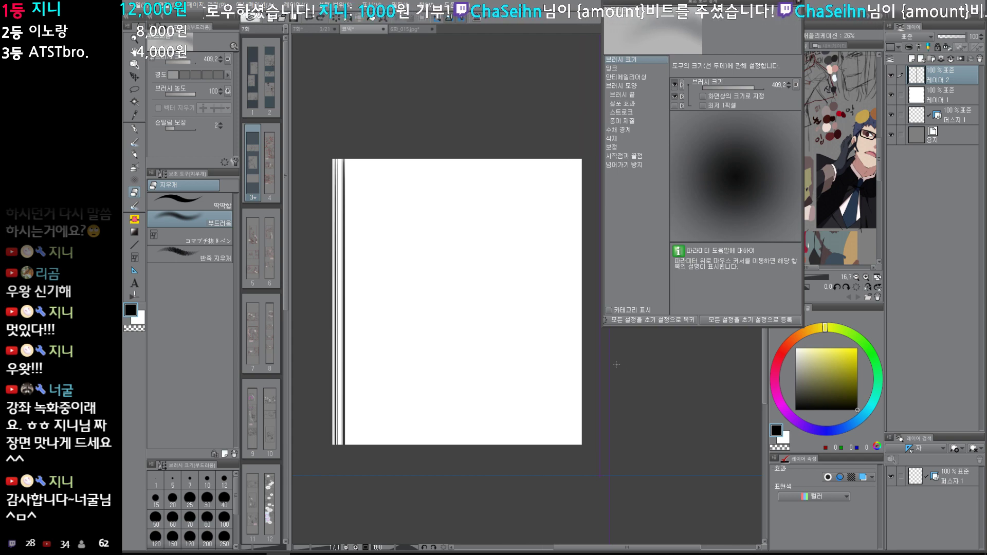
pyautogui.hotkey('ctrl', 'y')
pyautogui.click(314, 31)
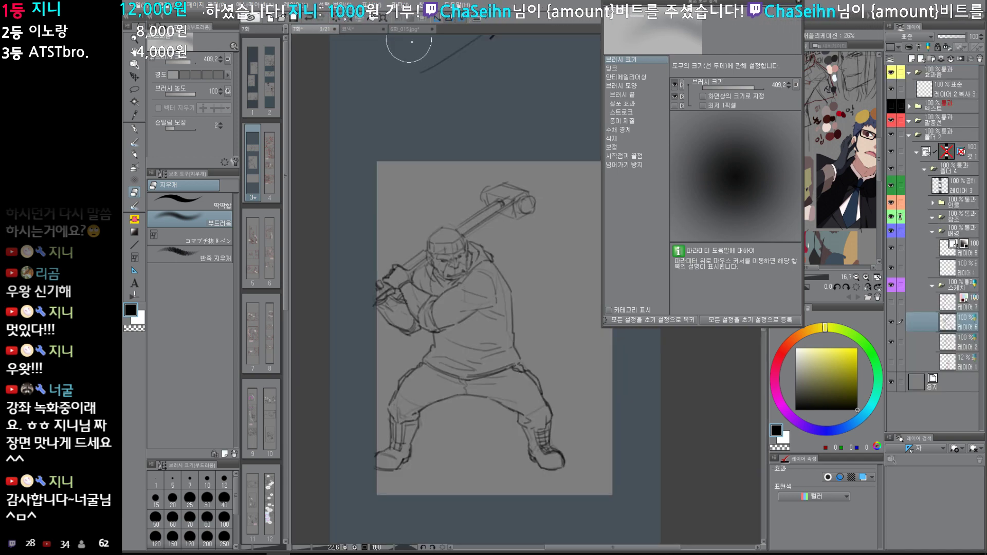
pyautogui.click(358, 29)
pyautogui.click(327, 30)
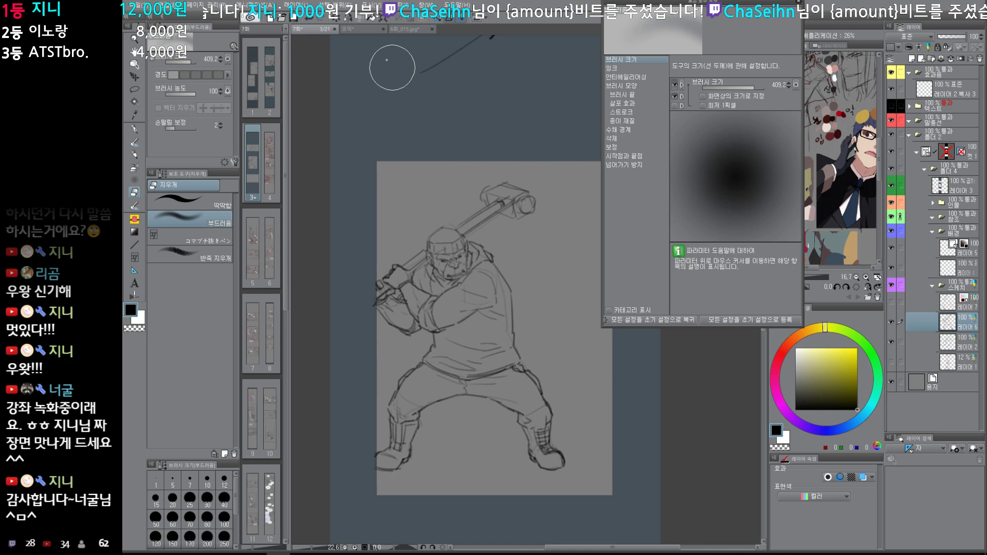
pyautogui.click(360, 29)
# Step: Clear the remaining black lines from the line layer and choose a soft-edged pen brush with an orange-red colour
pyautogui.press('Delete')
pyautogui.moveTo(525, 373); pyautogui.dragTo(535, 406)
pyautogui.press('p')
pyautogui.click(790, 343)
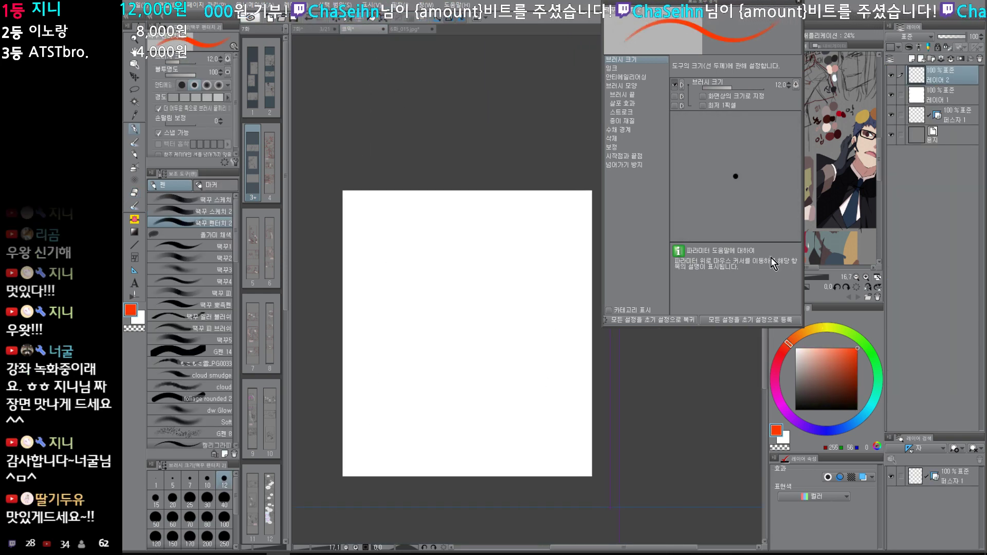
pyautogui.click(195, 257)
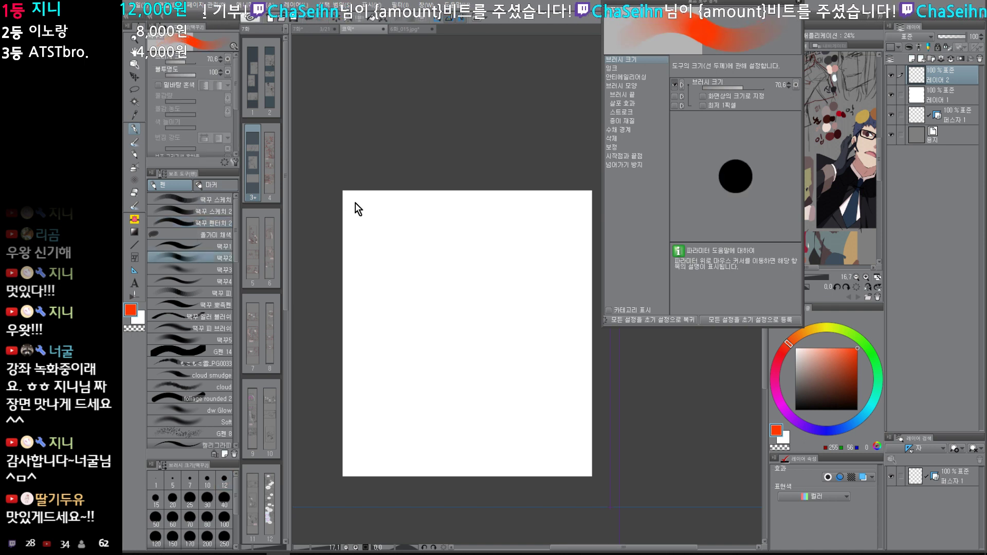
# Step: Draw a cluster of orange-red vertical lines along the canvas's left edge with the brush at sizes 35.2 and 25
pyautogui.moveTo(347, 192); pyautogui.dragTo(346, 419)
pyautogui.moveTo(349, 188); pyautogui.dragTo(335, 528)
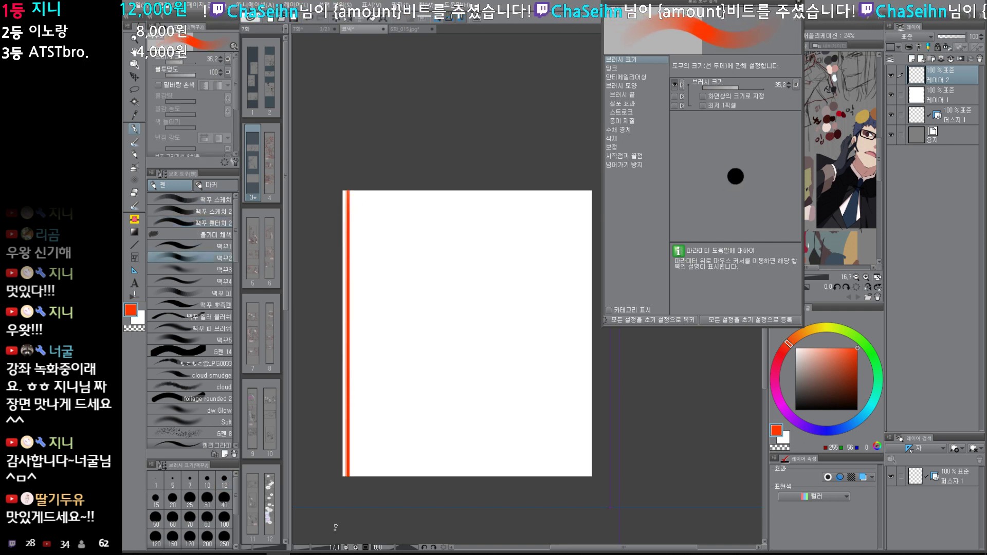
pyautogui.moveTo(356, 234); pyautogui.dragTo(355, 508)
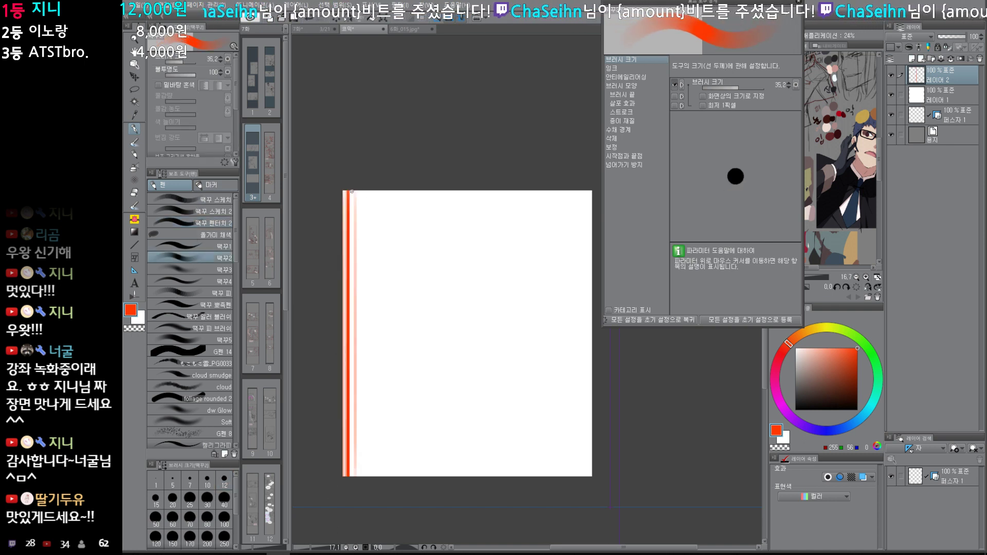
pyautogui.hotkey('ctrl', 'z')
pyautogui.moveTo(354, 192); pyautogui.dragTo(353, 478)
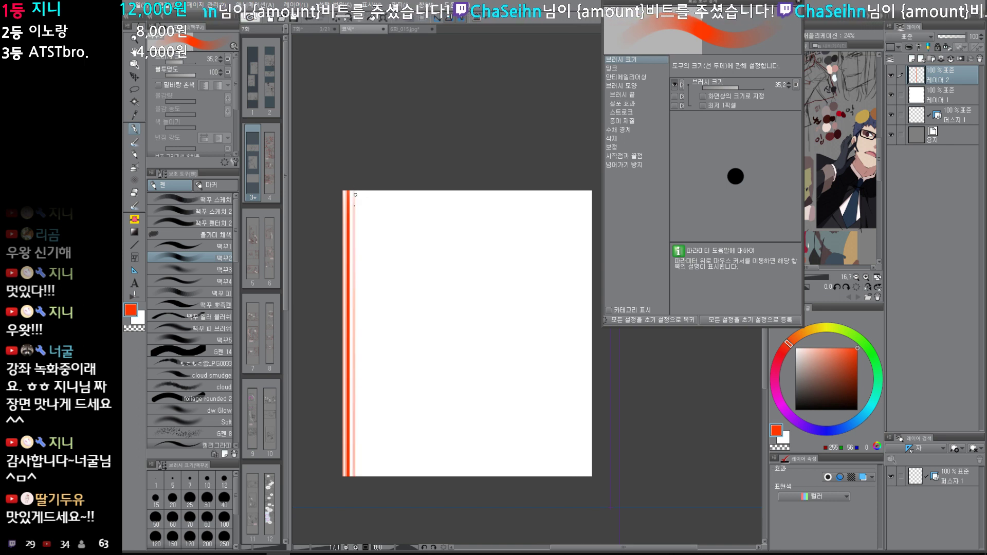
pyautogui.moveTo(359, 188); pyautogui.dragTo(351, 396)
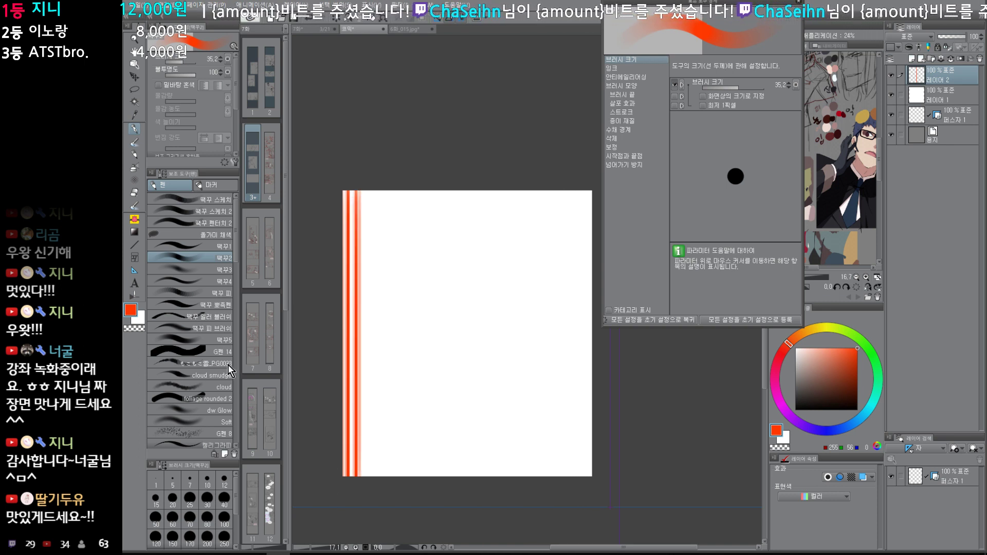
pyautogui.moveTo(366, 192); pyautogui.dragTo(352, 485)
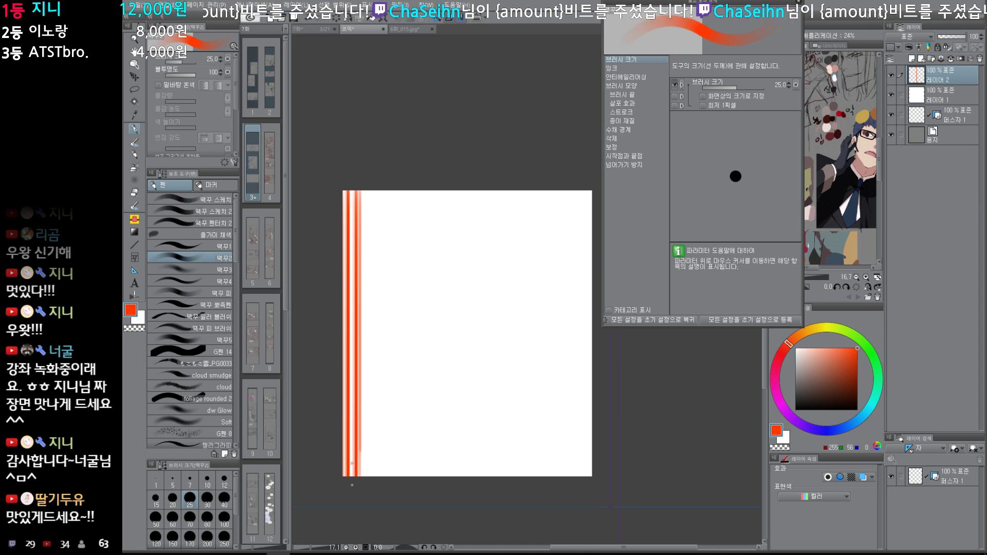
pyautogui.moveTo(368, 187); pyautogui.dragTo(360, 483)
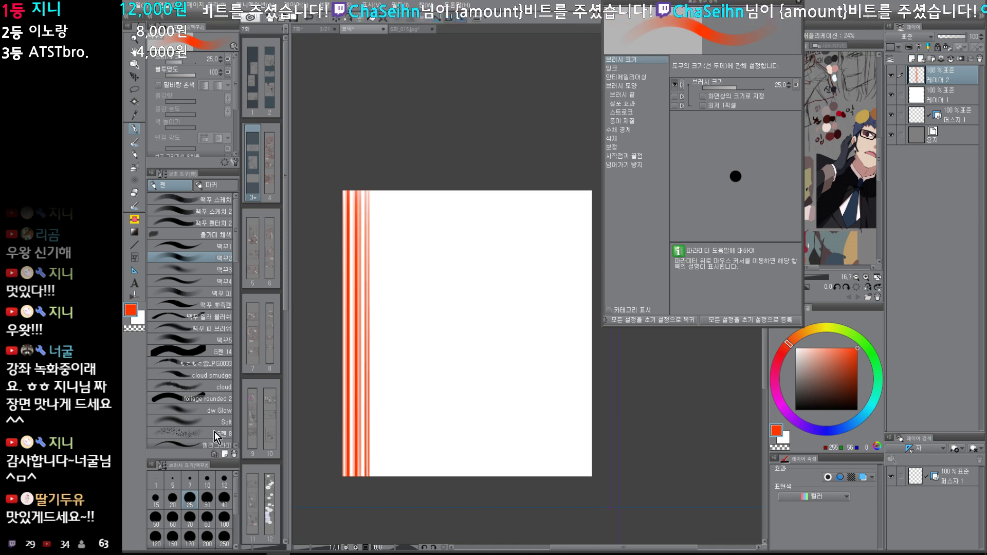
# Step: Add thinner orange-red vertical lines within the left-edge cluster using the brush at sizes 7 and 10
pyautogui.press('[')
pyautogui.press('[')
pyautogui.press('[')
pyautogui.press('[')
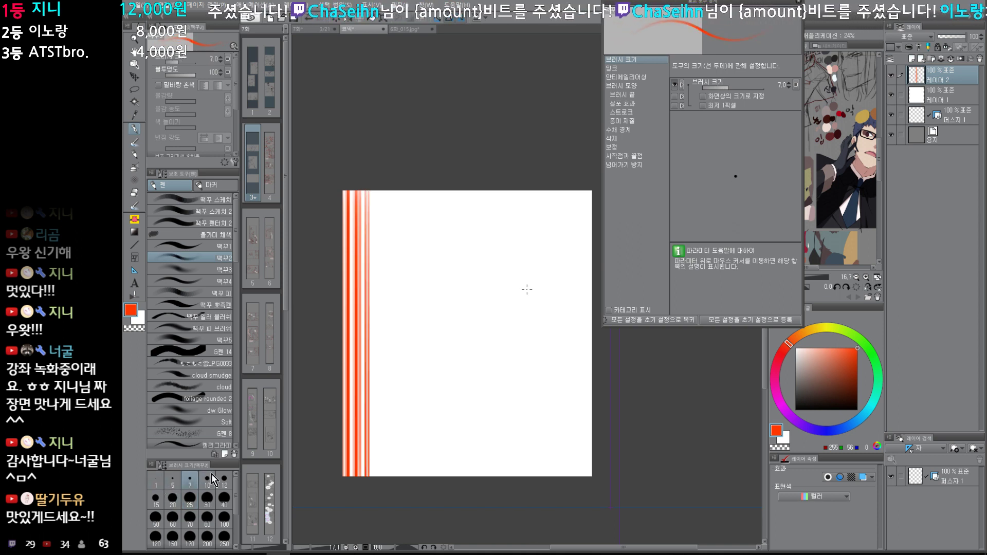
pyautogui.moveTo(351, 232); pyautogui.dragTo(352, 484)
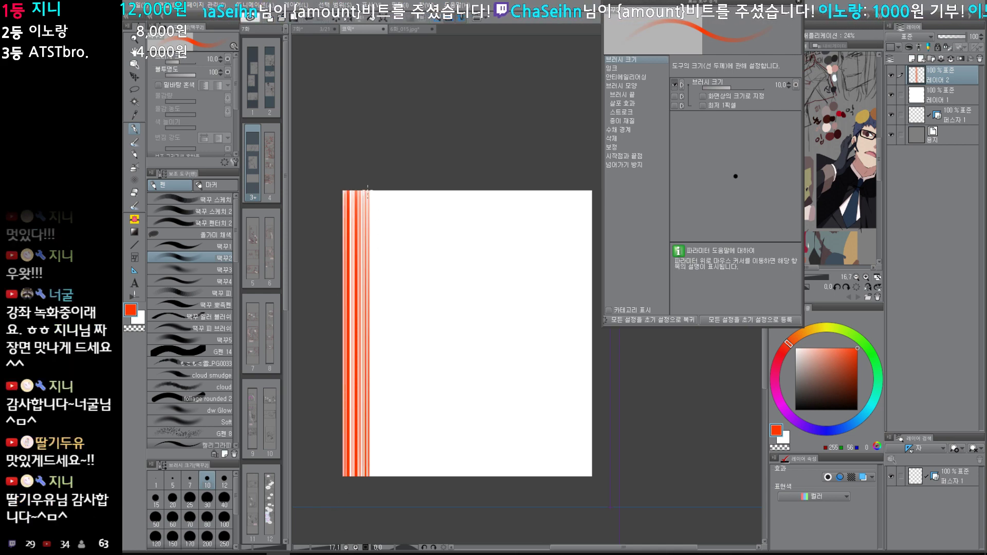
# Step: Duplicate the line layer and shift the copy horizontally until it sits directly beside the original cluster
pyautogui.hotkey('ctrl', 'j')
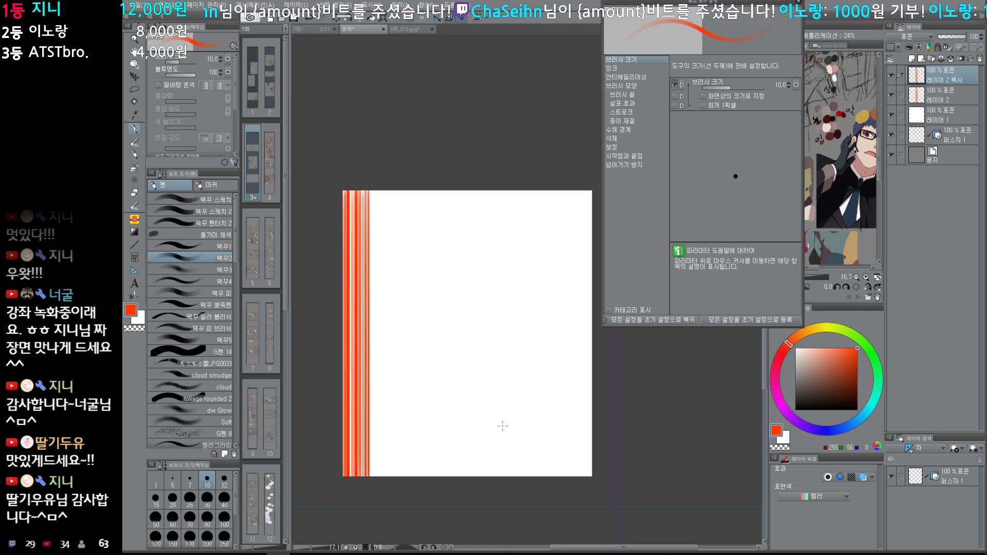
pyautogui.press('k')
pyautogui.hotkey('shift', 'Right')
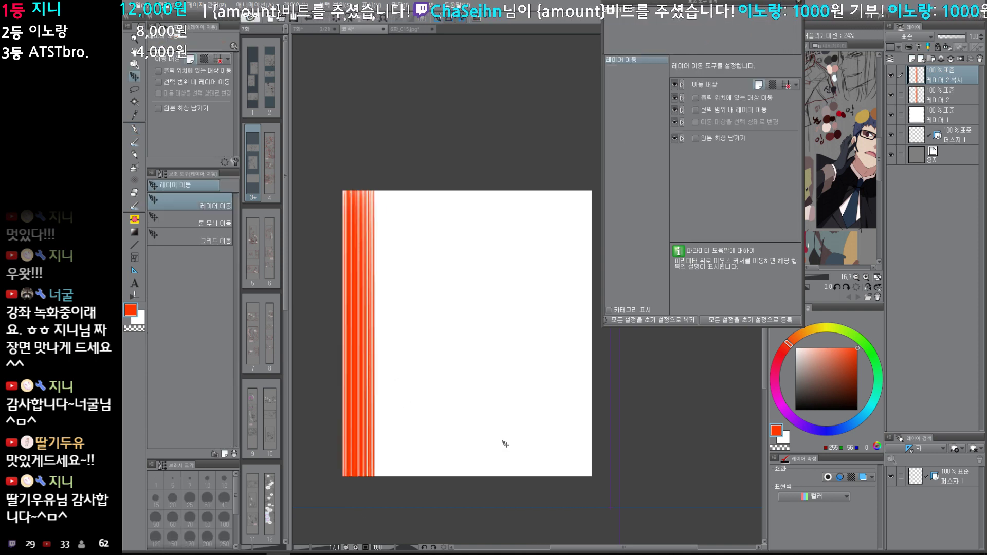
pyautogui.hotkey('shift', 'Right')
pyautogui.hotkey('shift', 'Right')
pyautogui.hotkey('shift', 'Right')
pyautogui.hotkey('shift', 'Right')
pyautogui.hotkey('shift', 'Right')
pyautogui.hotkey('shift', 'Right')
pyautogui.hotkey('shift', 'Right')
pyautogui.hotkey('shift', 'Right')
pyautogui.hotkey('shift', 'Right')
pyautogui.hotkey('shift', 'Right')
pyautogui.hotkey('shift', 'Right')
pyautogui.hotkey('shift', 'Right')
pyautogui.hotkey('shift', 'Right')
pyautogui.hotkey('shift', 'Right')
pyautogui.hotkey('shift', 'Right')
pyautogui.hotkey('shift', 'Right')
pyautogui.hotkey('shift', 'Right')
pyautogui.hotkey('shift', 'Right')
pyautogui.hotkey('shift', 'Right')
pyautogui.hotkey('shift', 'Right')
pyautogui.press('Left')
pyautogui.press('Left')
pyautogui.press('Left')
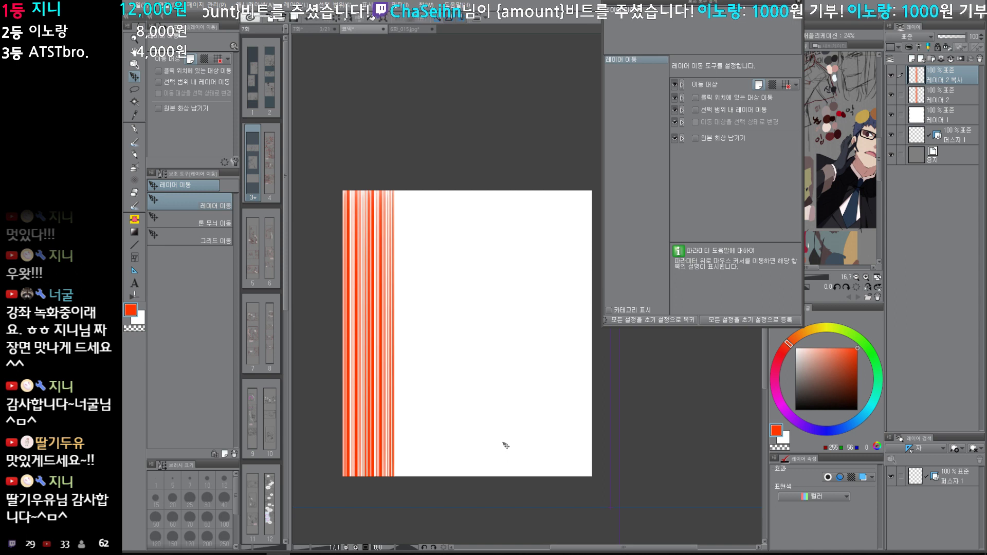
# Step: Paste another copy of the line cluster, place it beside the second one, and merge the line layers
pyautogui.hotkey('ctrl', 'c')
pyautogui.hotkey('ctrl', 'v')
pyautogui.press('Right')
pyautogui.press('Right')
pyautogui.press('Right')
pyautogui.press('Right')
pyautogui.press('Right')
pyautogui.press('Right')
pyautogui.press('Right')
pyautogui.press('Right')
pyautogui.press('Right')
pyautogui.press('Right')
pyautogui.press('Right')
pyautogui.press('Right')
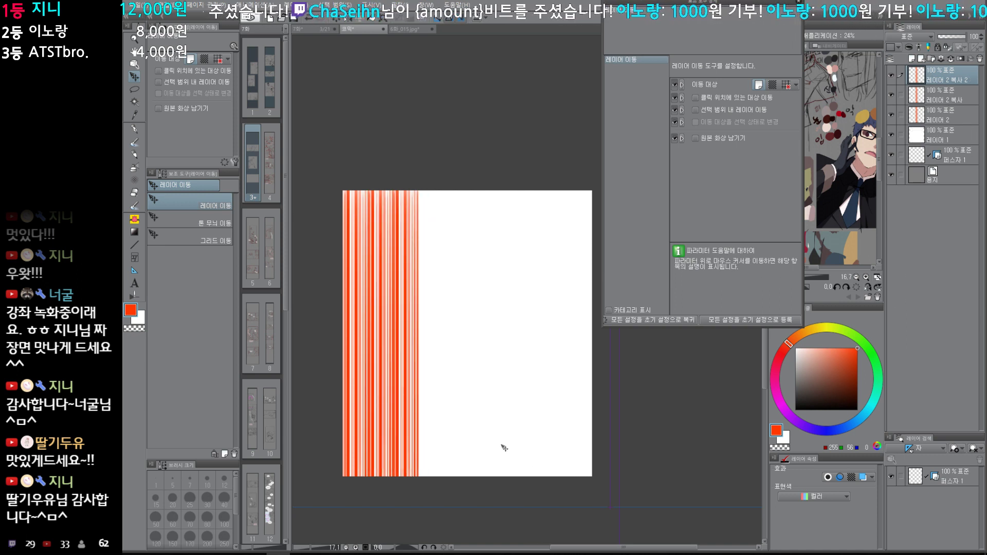
pyautogui.press('Right')
pyautogui.hotkey('ctrl', 'e')
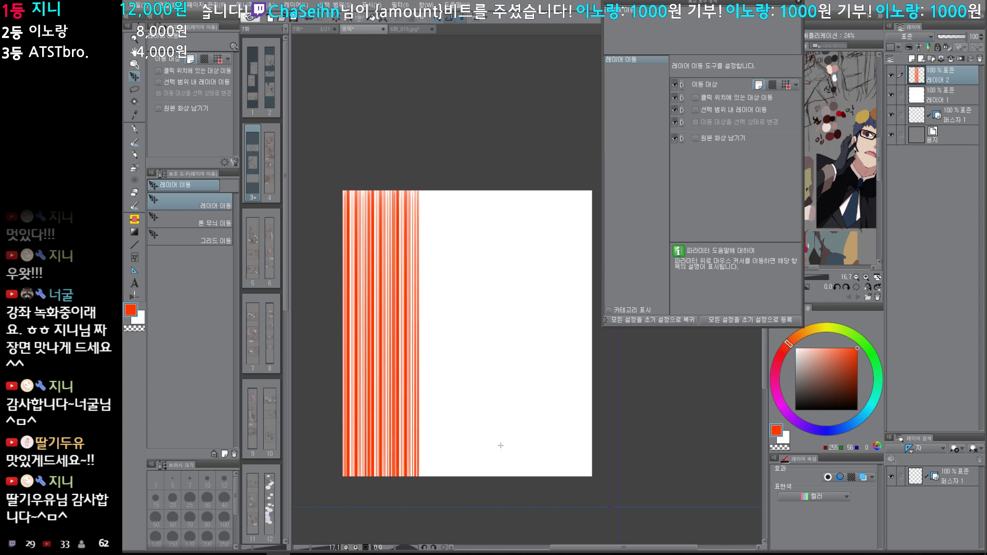
# Step: Duplicate the merged strip of lines and move the copy rightward so the stripes cover over half the canvas
pyautogui.hotkey('ctrl', 'v')
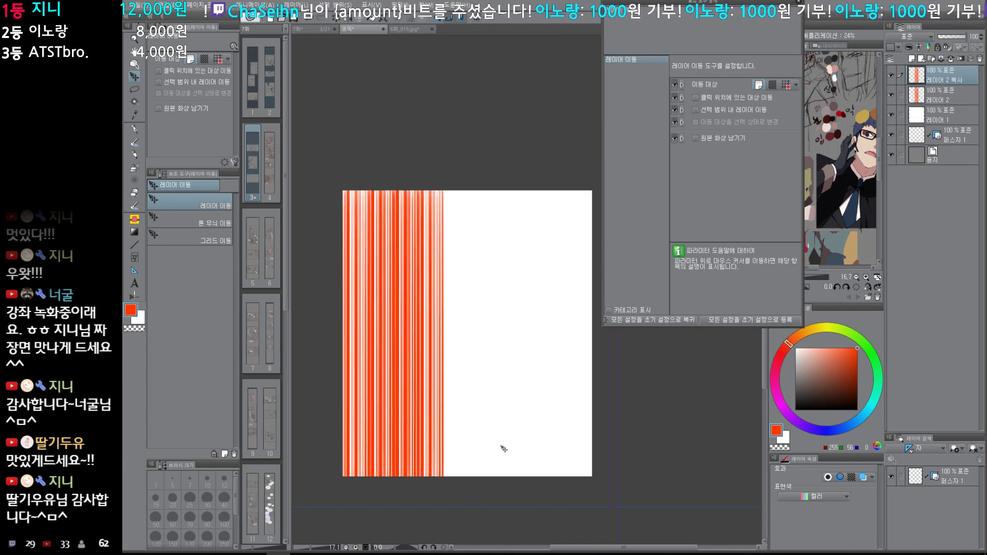
pyautogui.press('Right')
pyautogui.press('Right')
pyautogui.press('Right')
pyautogui.press('Right')
pyautogui.press('Right')
pyautogui.press('Right')
pyautogui.press('Right')
pyautogui.press('Right')
pyautogui.press('Right')
pyautogui.press('Right')
pyautogui.press('Right')
pyautogui.press('Right')
pyautogui.press('Right')
pyautogui.press('Right')
pyautogui.press('Right')
pyautogui.press('Right')
pyautogui.press('Right')
pyautogui.press('Right')
pyautogui.press('Right')
pyautogui.press('Right')
pyautogui.press('Right')
pyautogui.press('Right')
pyautogui.press('Right')
pyautogui.press('Right')
pyautogui.press('Right')
pyautogui.press('Right')
pyautogui.press('Right')
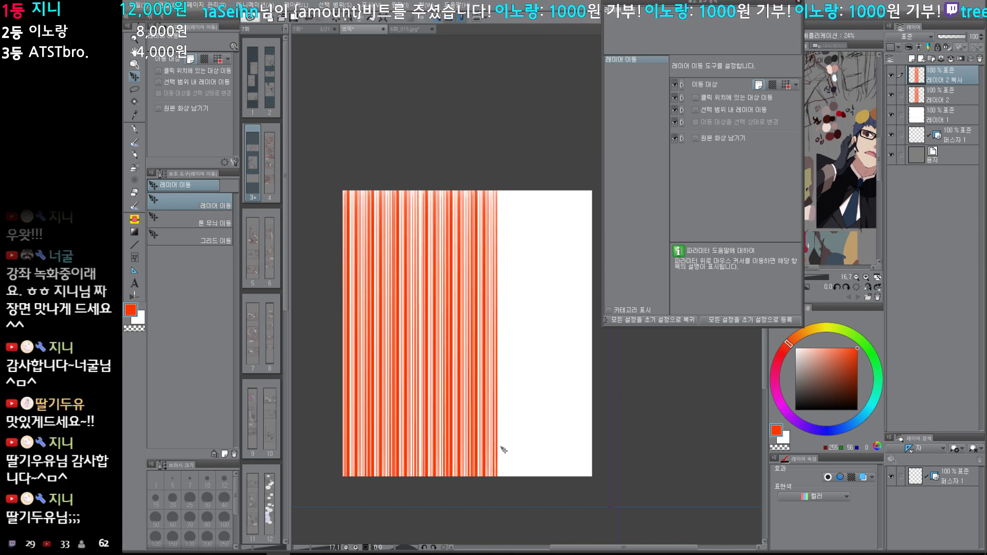
# Step: Duplicate the widened strip again, shift it rightward to fill the canvas with stripes, and merge it into the line layer
pyautogui.press('Right')
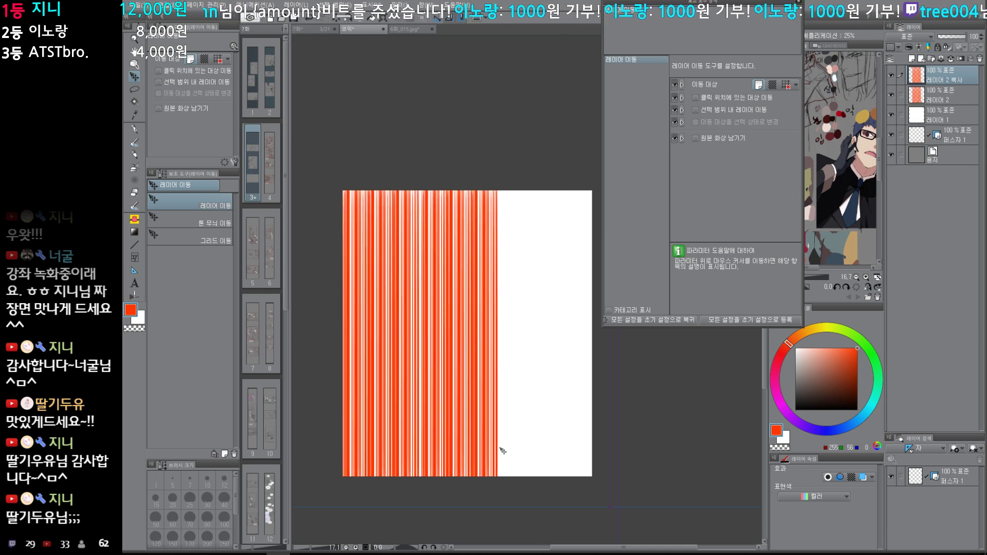
pyautogui.press('Right')
pyautogui.press('Right')
pyautogui.press('Right')
pyautogui.press('Right')
pyautogui.press('Right')
pyautogui.press('Right')
pyautogui.press('Right')
pyautogui.press('Right')
pyautogui.press('Right')
pyautogui.press('Right')
pyautogui.press('Right')
pyautogui.press('Right')
pyautogui.press('Right')
pyautogui.press('Right')
pyautogui.press('Right')
pyautogui.press('Right')
pyautogui.press('Right')
pyautogui.press('Right')
pyautogui.press('Right')
pyautogui.press('Right')
pyautogui.press('Right')
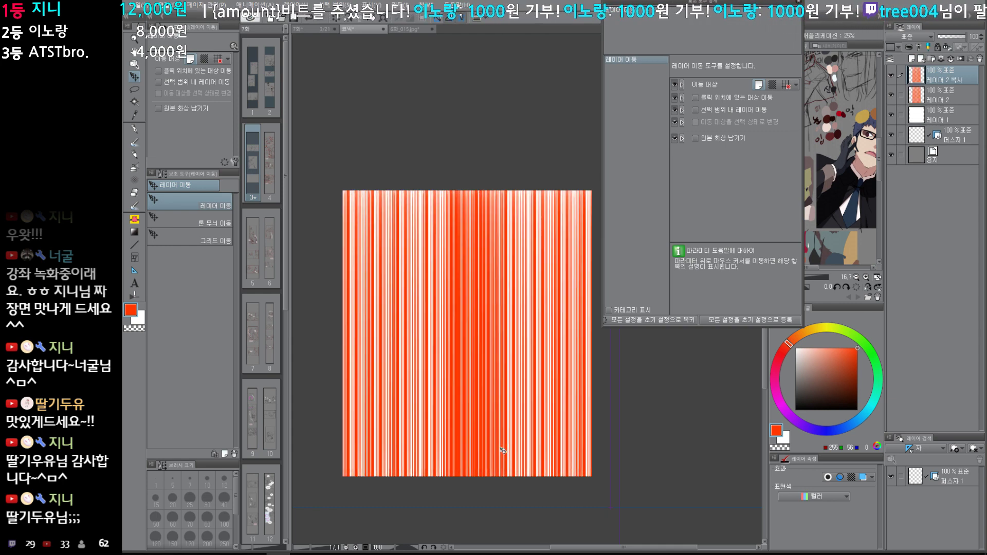
pyautogui.press('Right')
pyautogui.press('Right')
pyautogui.press('Right')
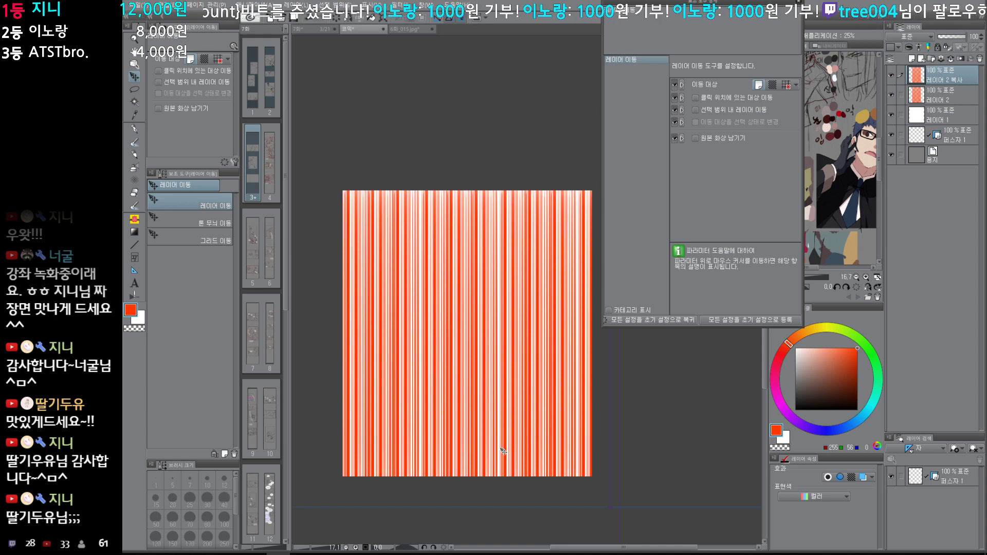
pyautogui.press('Right')
pyautogui.press('Right')
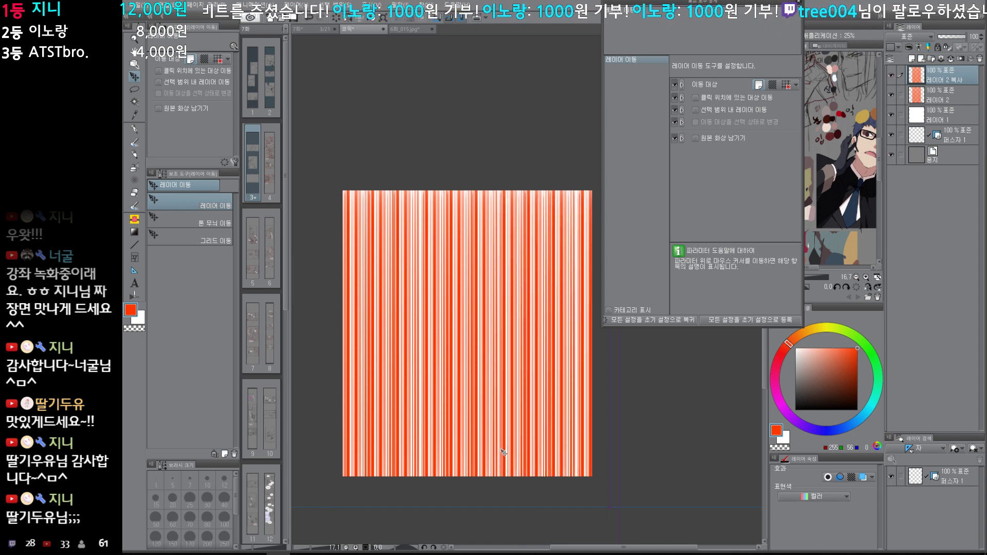
pyautogui.hotkey('ctrl', 'e')
pyautogui.moveTo(505, 396); pyautogui.dragTo(504, 403)
pyautogui.scroll(1, 504, 402)
pyautogui.scroll(-2, 509, 395)
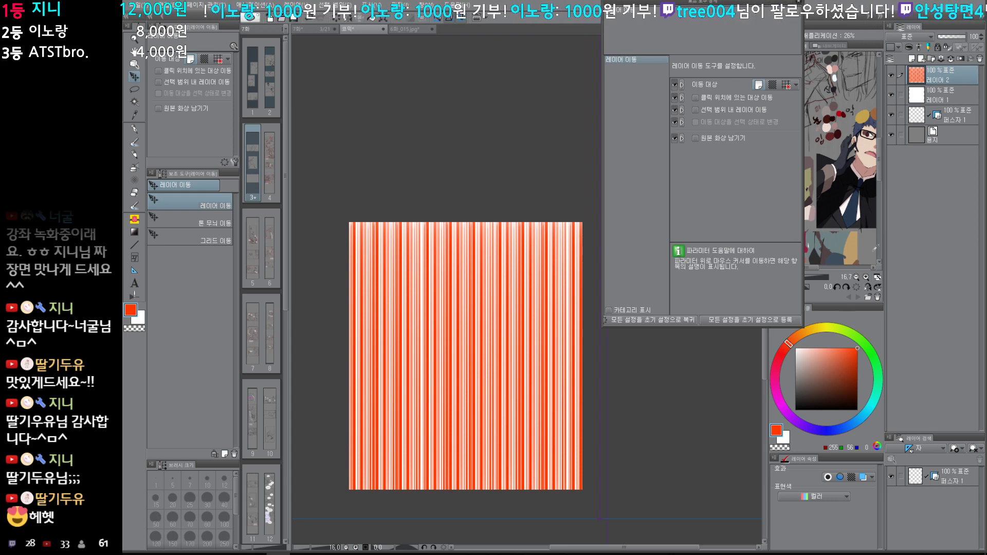
# Step: Add a Screen-mode layer above the stripes and paint an orange-red oval spot with the softer brush at size 129.6
pyautogui.hotkey('ctrl', 'shift', 'n')
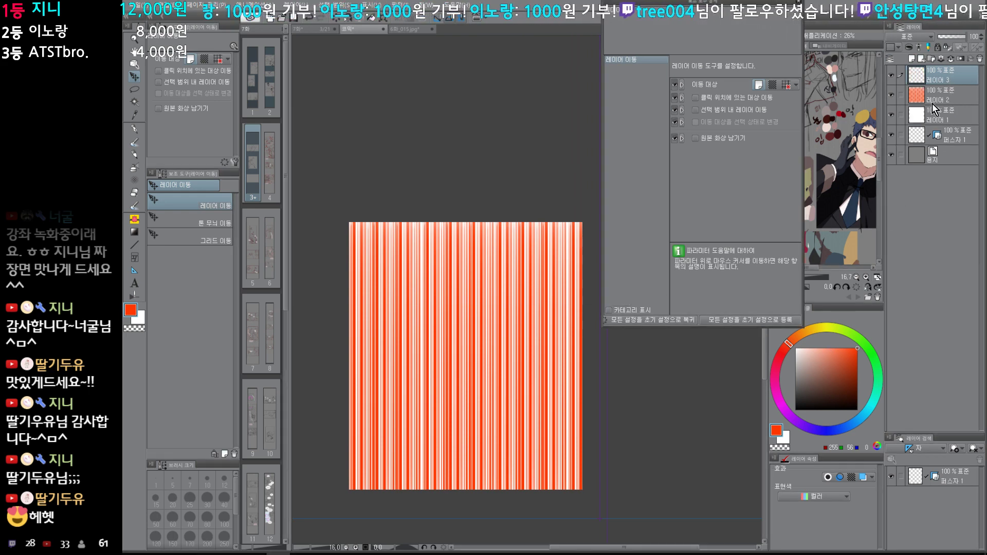
pyautogui.click(921, 36)
pyautogui.click(905, 107)
pyautogui.press('p')
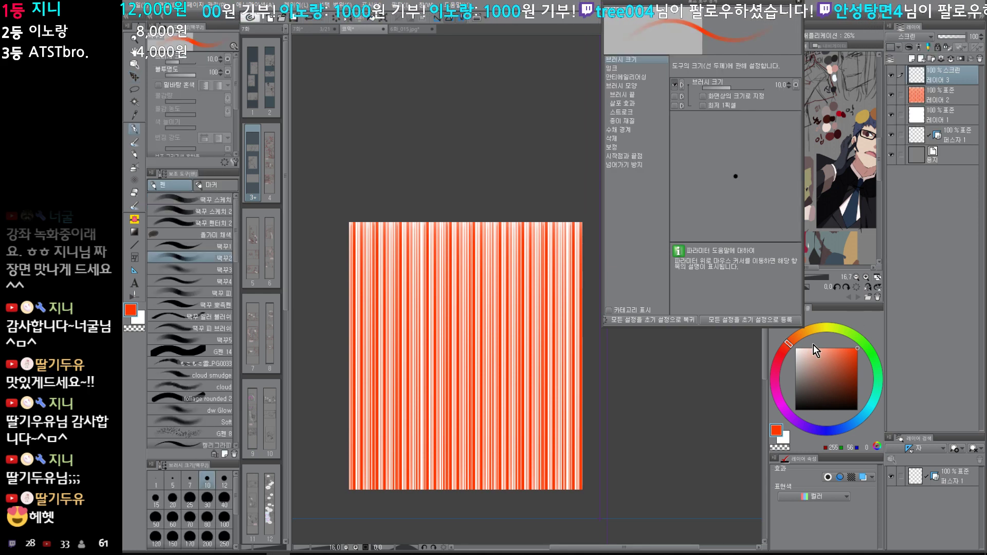
pyautogui.scroll(2, 311, 271)
pyautogui.click(195, 269)
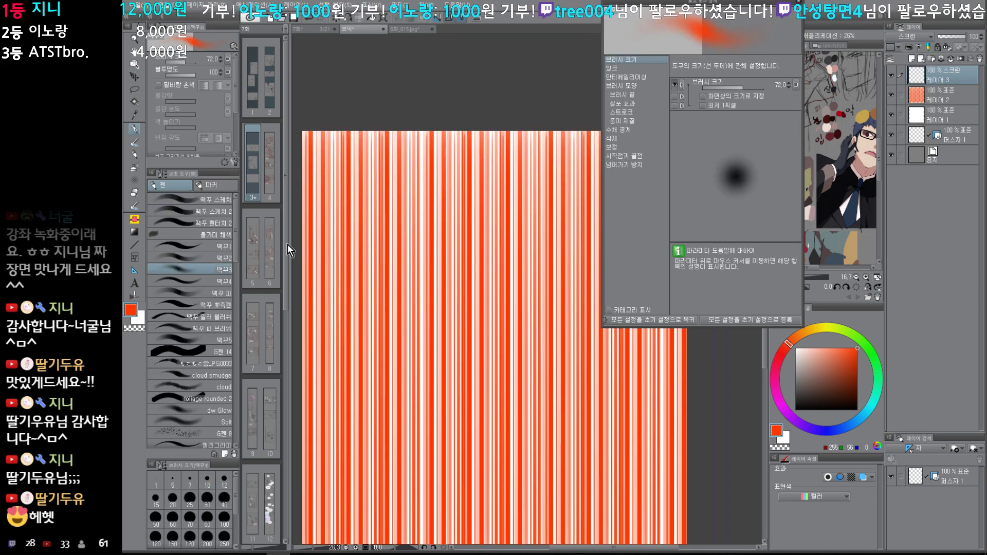
pyautogui.moveTo(359, 329); pyautogui.dragTo(358, 347)
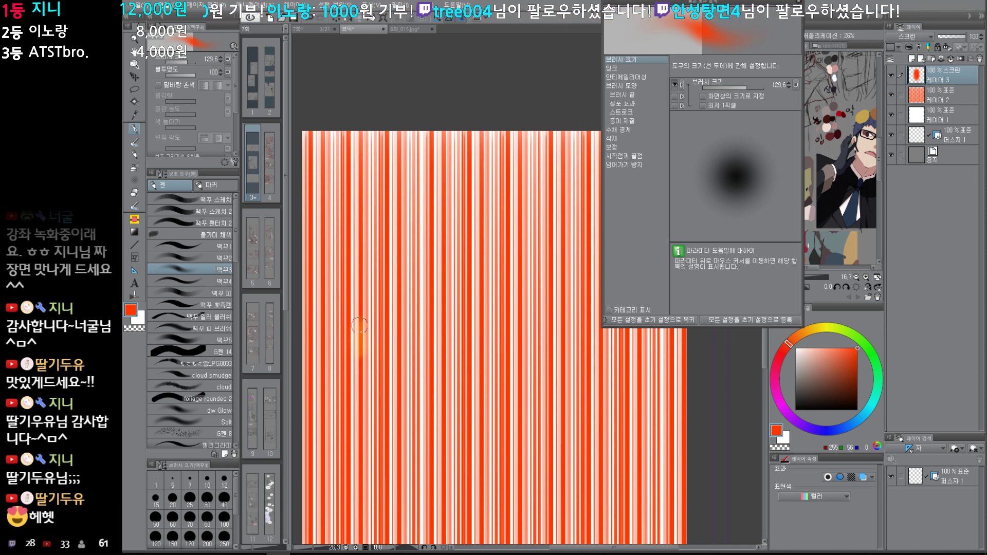
# Step: Set the spot layer's blending mode to Normal and paint a light yellow centre in the spot at brush size 99.2
pyautogui.click(923, 37)
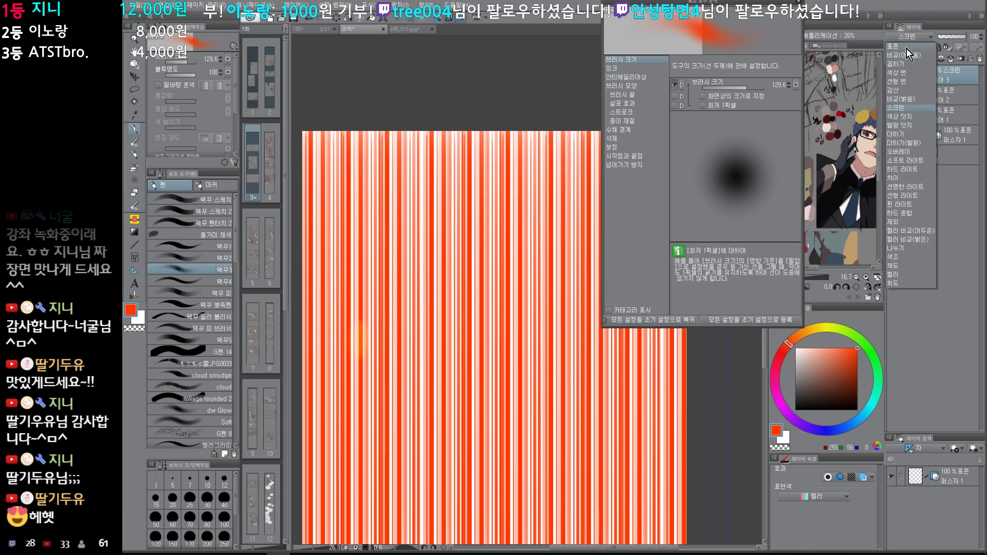
pyautogui.click(906, 48)
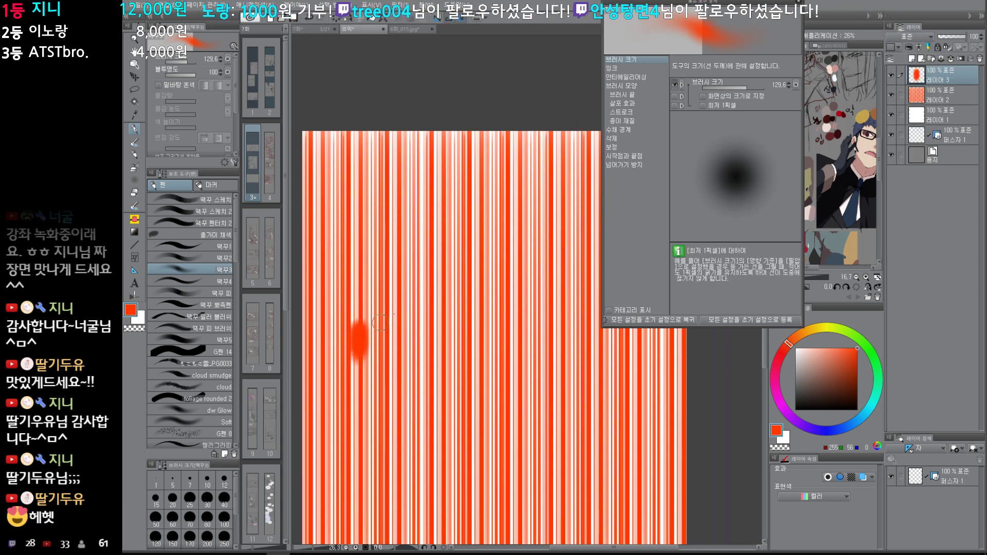
pyautogui.moveTo(828, 356); pyautogui.dragTo(824, 348)
pyautogui.click(827, 327)
pyautogui.keyDown('ctrl'); pyautogui.keyDown('alt'); pyautogui.moveTo(363, 344); pyautogui.dragTo(358, 344); pyautogui.keyUp('alt'); pyautogui.keyUp('ctrl')
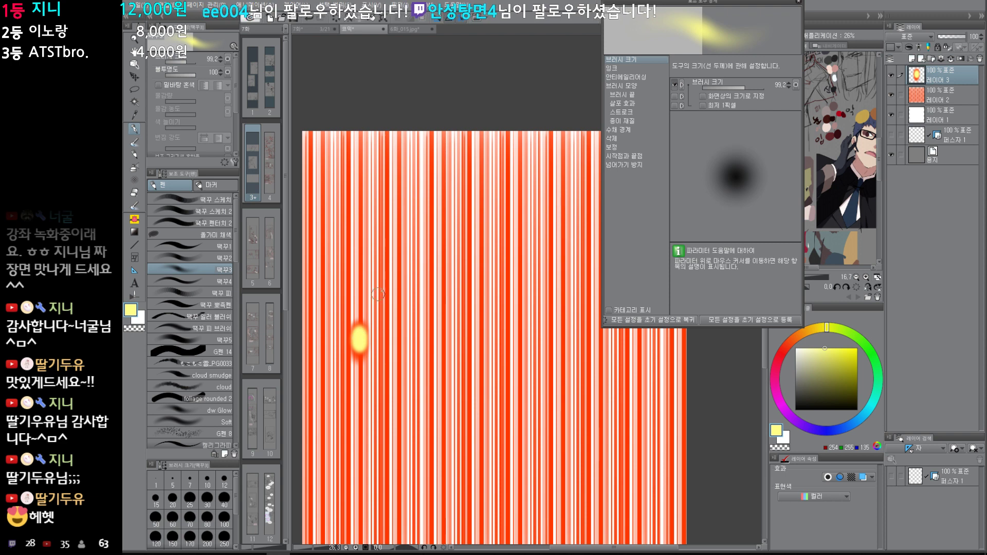
# Step: Duplicate the glowing spot layer, move the copy down and to the right, and scale it smaller
pyautogui.moveTo(496, 389); pyautogui.dragTo(490, 360)
pyautogui.hotkey('ctrl', 'j')
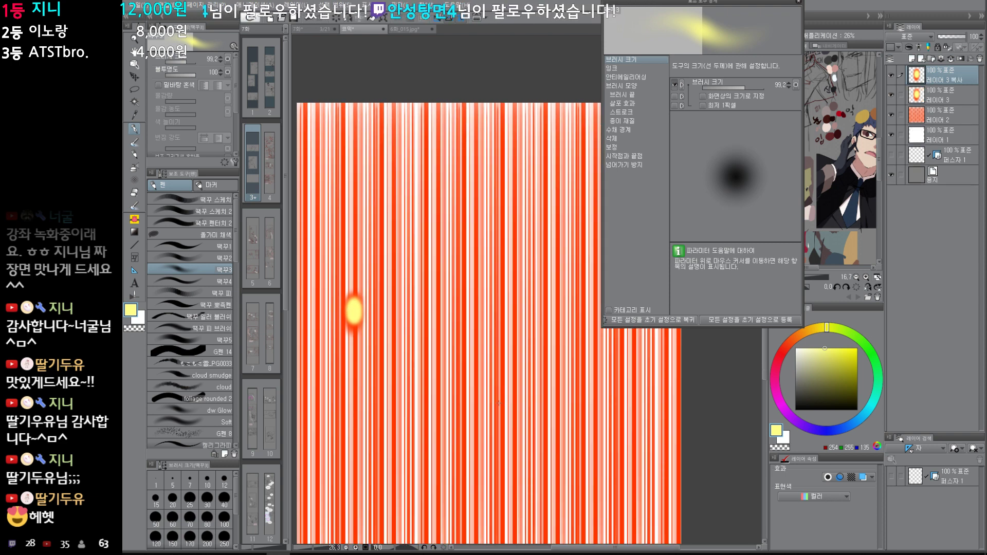
pyautogui.moveTo(518, 410); pyautogui.dragTo(497, 344)
pyautogui.press('k')
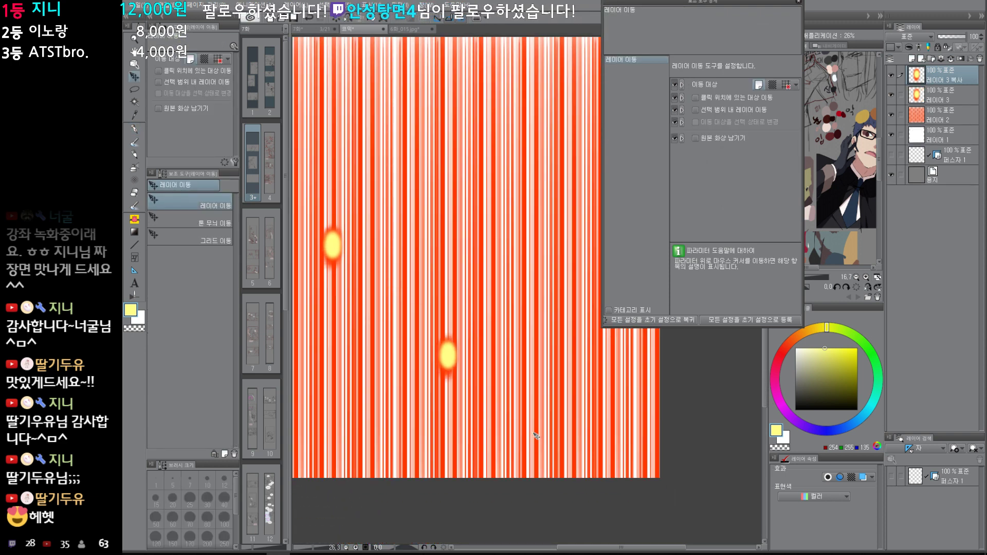
pyautogui.hotkey('ctrl', 't')
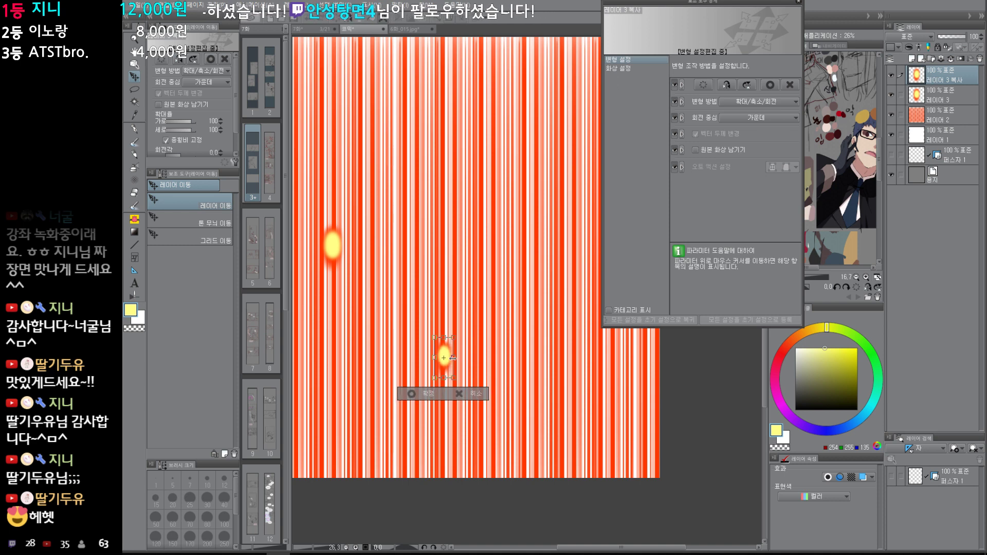
pyautogui.press('Return')
pyautogui.scroll(-3, 450, 390)
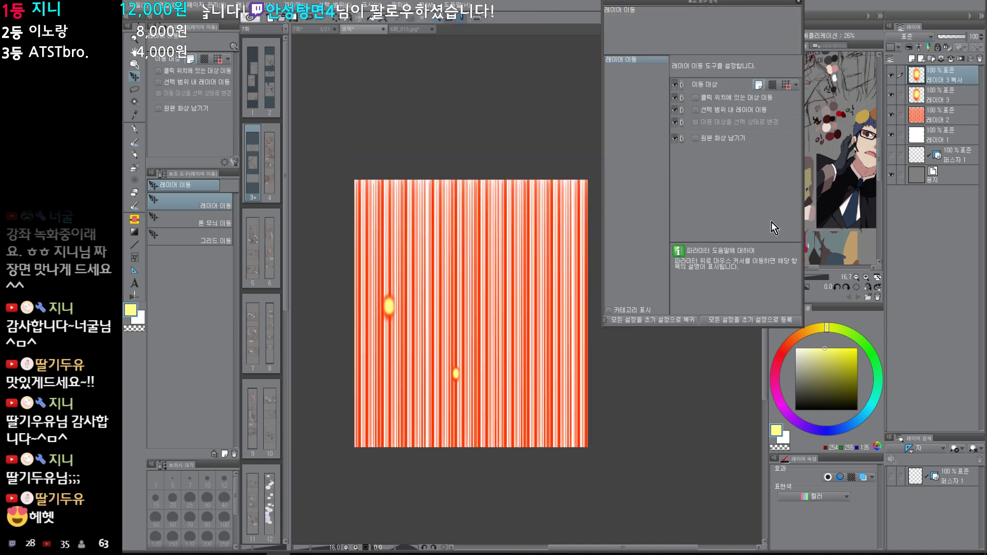
# Step: Merge the two glowing spots into one layer and squeeze them horizontally into thin vertical streaks
pyautogui.hotkey('ctrl', 't')
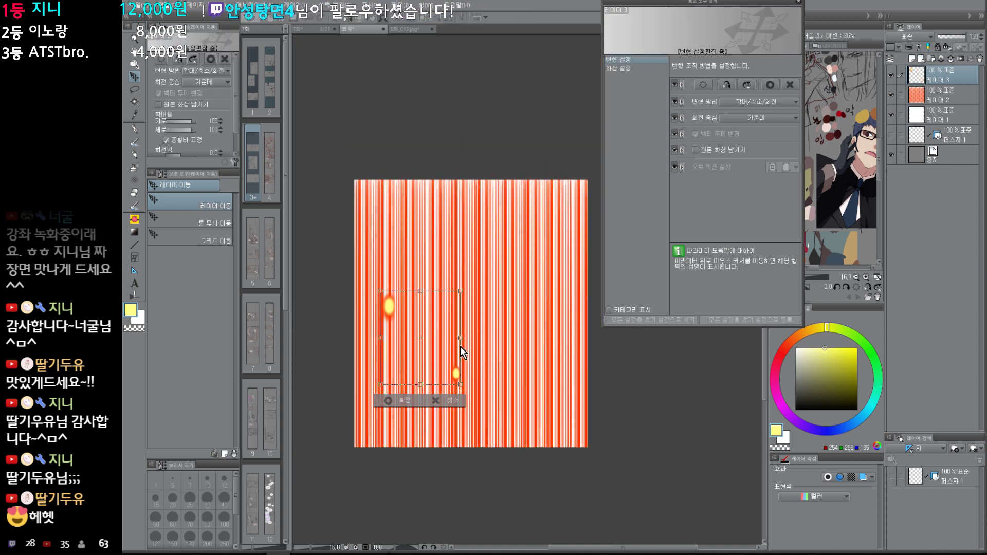
pyautogui.moveTo(455, 338); pyautogui.dragTo(466, 340)
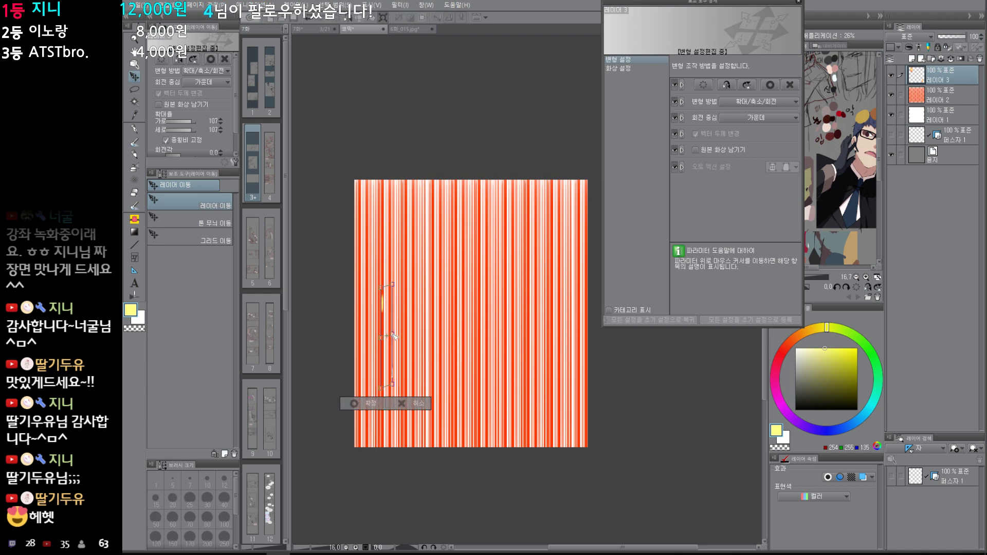
pyautogui.press('Return')
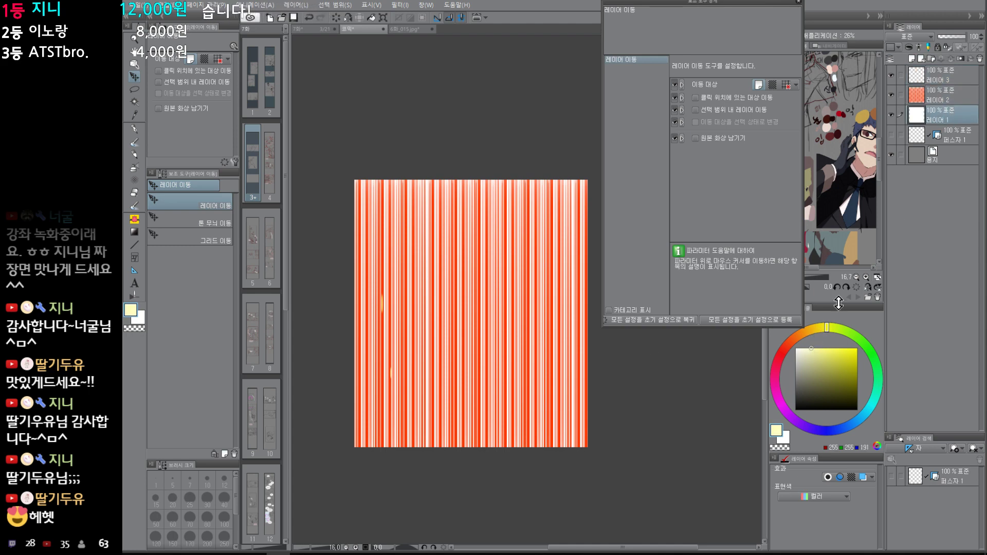
# Step: Fill the white background layer with pale yellow and move the glowing streaks to the canvas's upper-left edge
pyautogui.moveTo(563, 417); pyautogui.dragTo(565, 430)
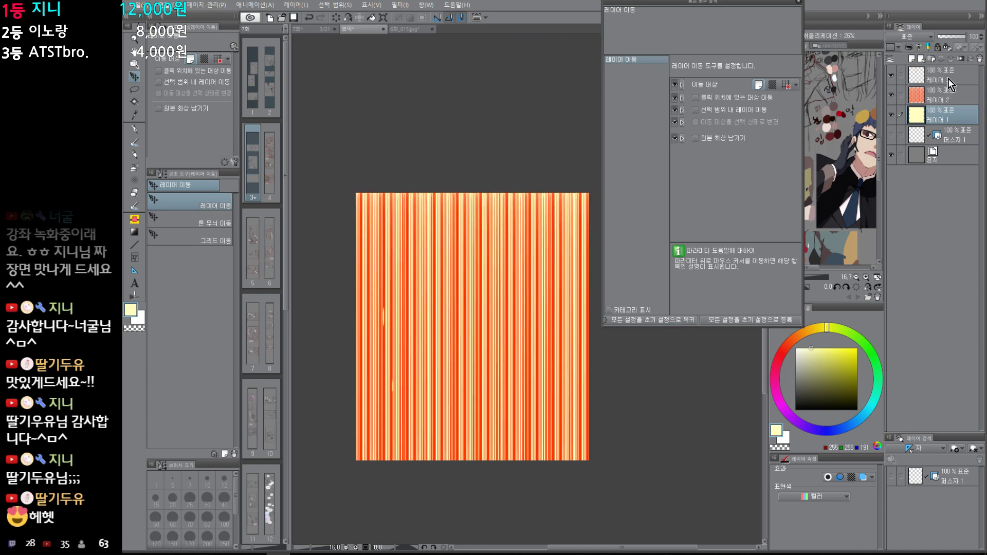
pyautogui.moveTo(446, 378); pyautogui.dragTo(455, 363)
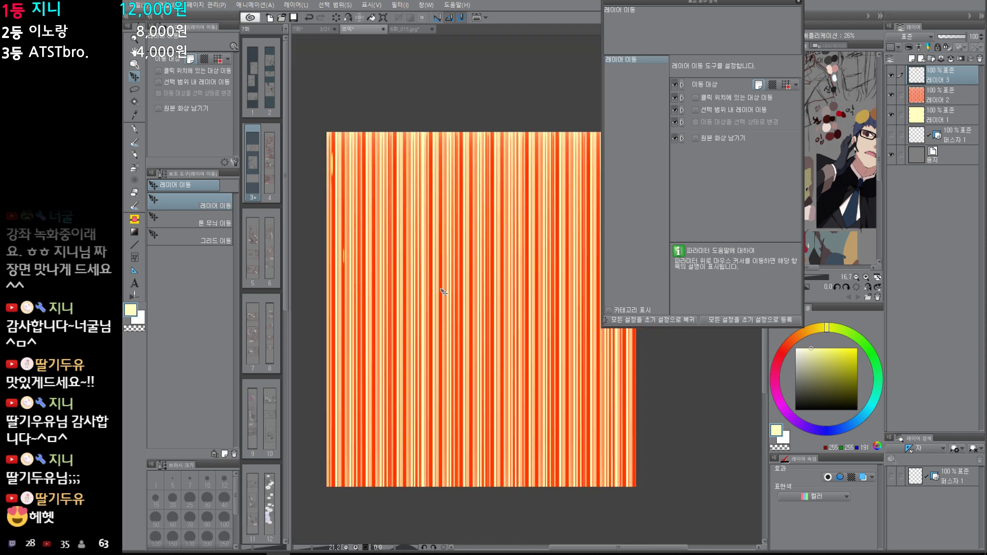
# Step: Paste seven copies of the streak layer and spread them across the upper part of the striped canvas
pyautogui.hotkey('ctrl', 'c')
pyautogui.hotkey('ctrl', 'v')
pyautogui.hotkey('ctrl', 'v')
pyautogui.hotkey('ctrl', 'v')
pyautogui.hotkey('ctrl', 'v')
pyautogui.hotkey('ctrl', 'v')
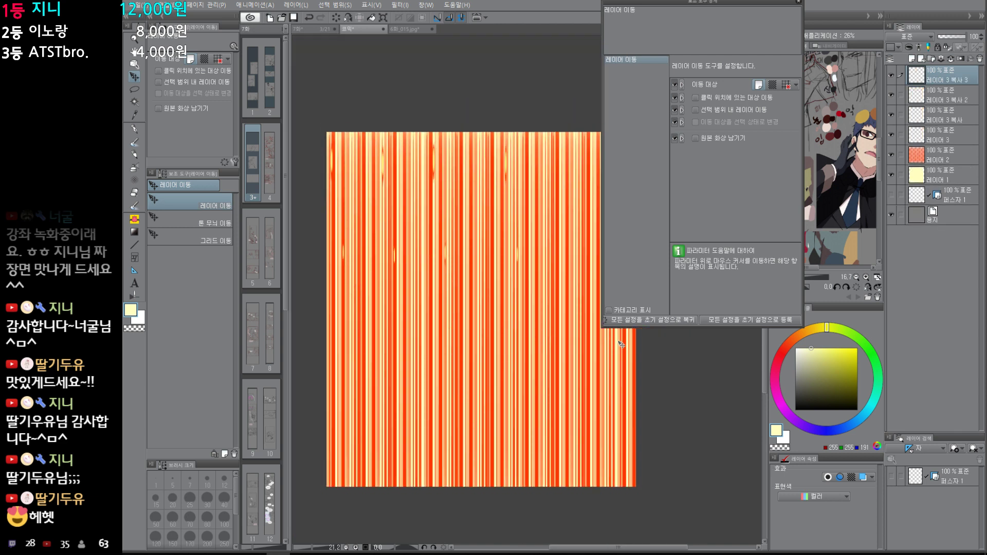
pyautogui.hotkey('ctrl', 'v')
pyautogui.hotkey('ctrl', 'v')
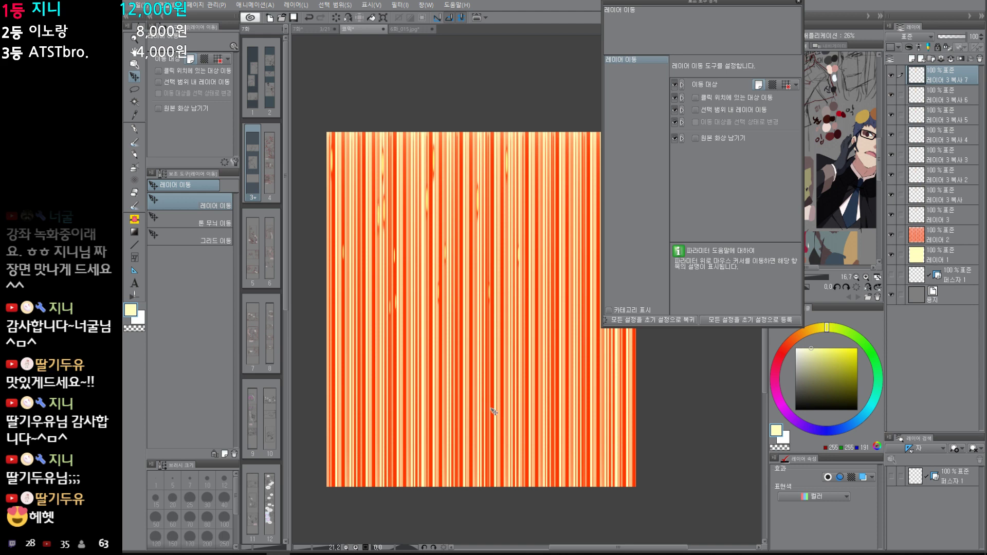
pyautogui.moveTo(632, 429); pyautogui.dragTo(593, 402)
# Step: Merge all the pasted streak copies into a single streak layer above the stripes
pyautogui.scroll(-2, 576, 411)
pyautogui.hotkey('ctrl', 'z')
pyautogui.hotkey('ctrl', 'z')
pyautogui.hotkey('ctrl', 'z')
pyautogui.hotkey('ctrl', 'z')
pyautogui.hotkey('ctrl', 'z')
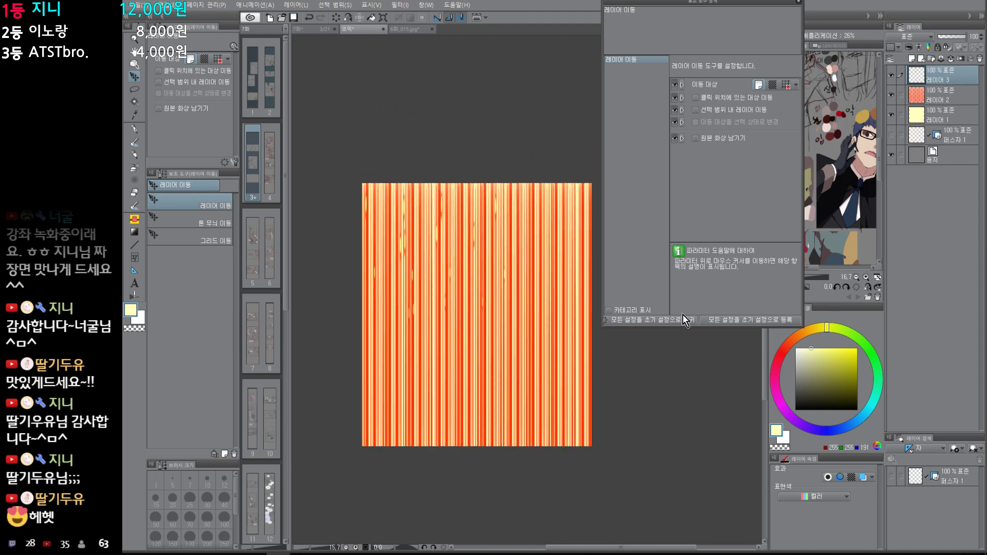
# Step: Duplicate the merged streak layer four times and spread the copies over the rest of the striped canvas
pyautogui.moveTo(520, 381); pyautogui.dragTo(528, 409)
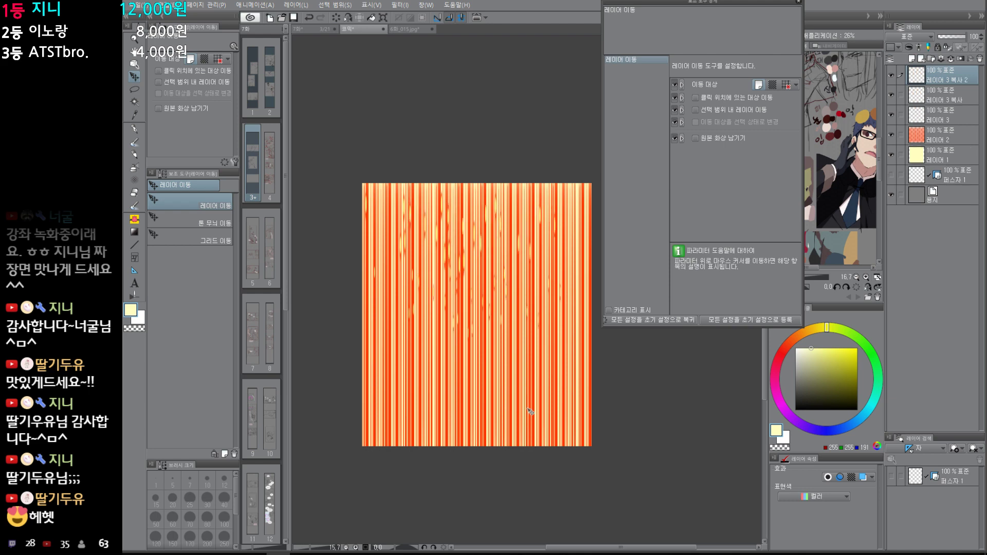
pyautogui.hotkey('ctrl', 'y')
pyautogui.hotkey('ctrl', 'y')
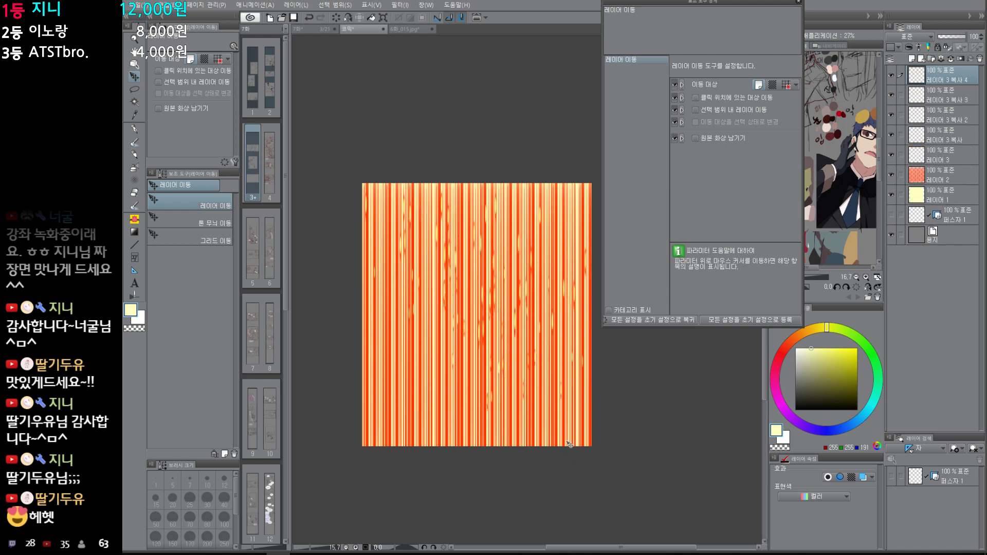
# Step: Undo the last three streak duplications and restore them to compare the streak density
pyautogui.hotkey('ctrl', 'z')
pyautogui.hotkey('ctrl', 'z')
pyautogui.hotkey('ctrl', 'z')
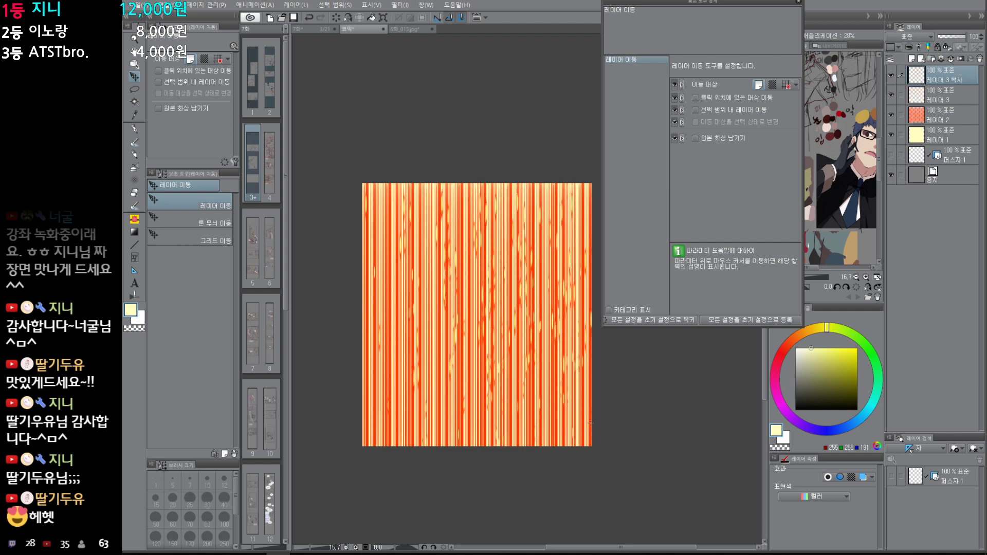
pyautogui.hotkey('ctrl', 'y')
pyautogui.hotkey('ctrl', 'y')
pyautogui.hotkey('ctrl', 'y')
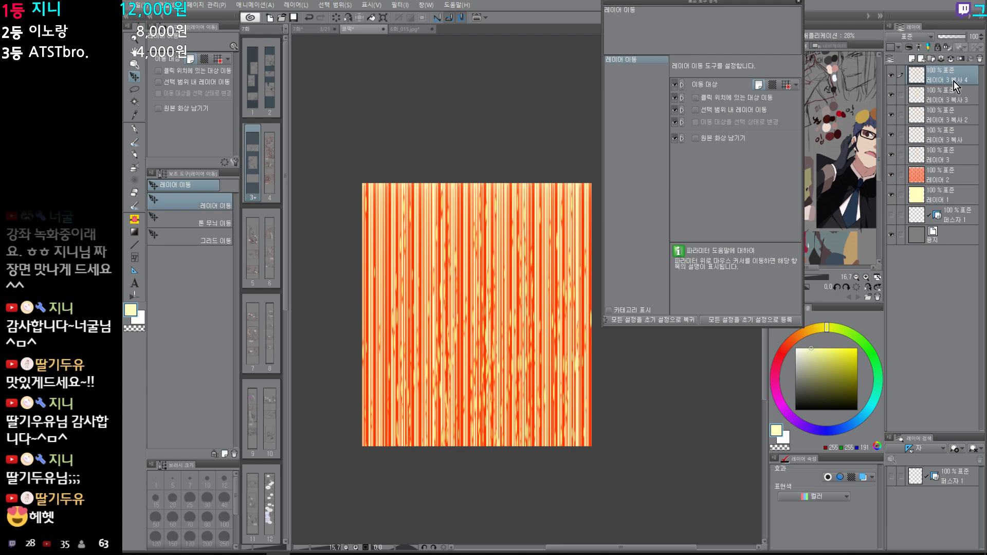
# Step: Merge all the streak copies into a single streak layer above the orange stripes
pyautogui.hotkey('ctrl', 'z')
pyautogui.hotkey('ctrl', 'z')
pyautogui.hotkey('ctrl', 'z')
pyautogui.hotkey('ctrl', 'z')
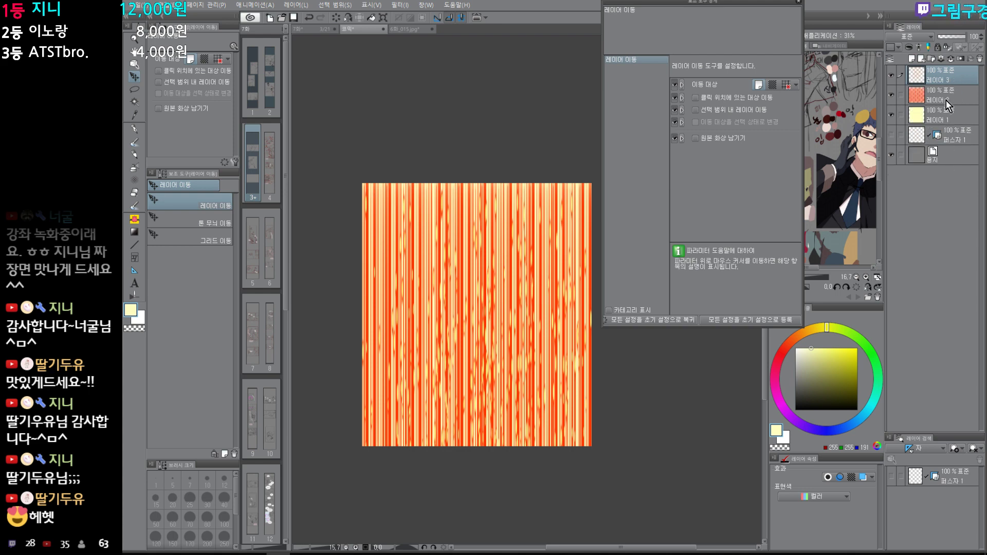
# Step: Create a merged copy of the streak, stripe and pale yellow layers on top and select the whole canvas
pyautogui.keyDown('shift'); pyautogui.click(936, 115); pyautogui.keyUp('shift')
pyautogui.hotkey('ctrl', 'shift', 'e')
pyautogui.click(736, 114)
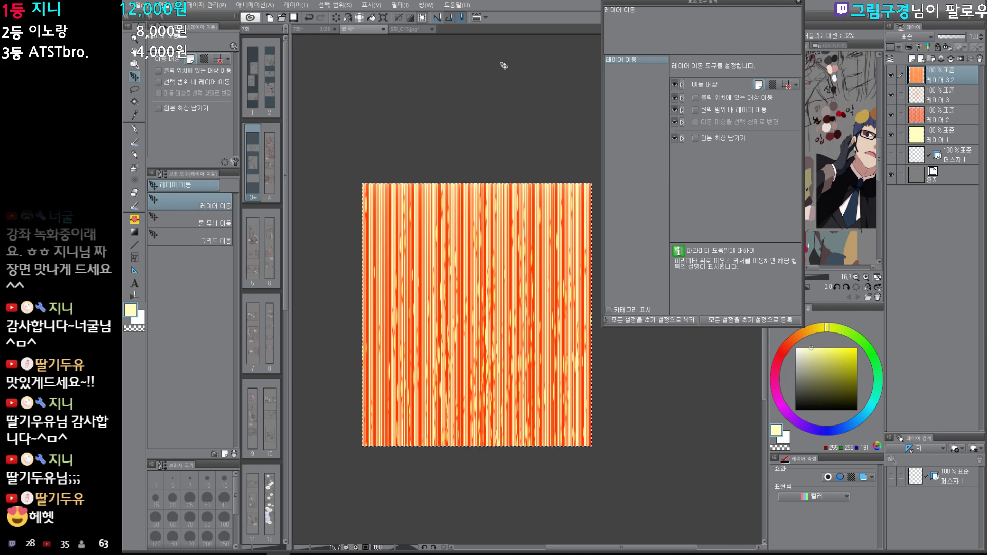
# Step: Apply the Polar Coordinates filter to the merged stripe layer to turn it into a radial burst
pyautogui.click(372, 5)
pyautogui.moveTo(404, 6)
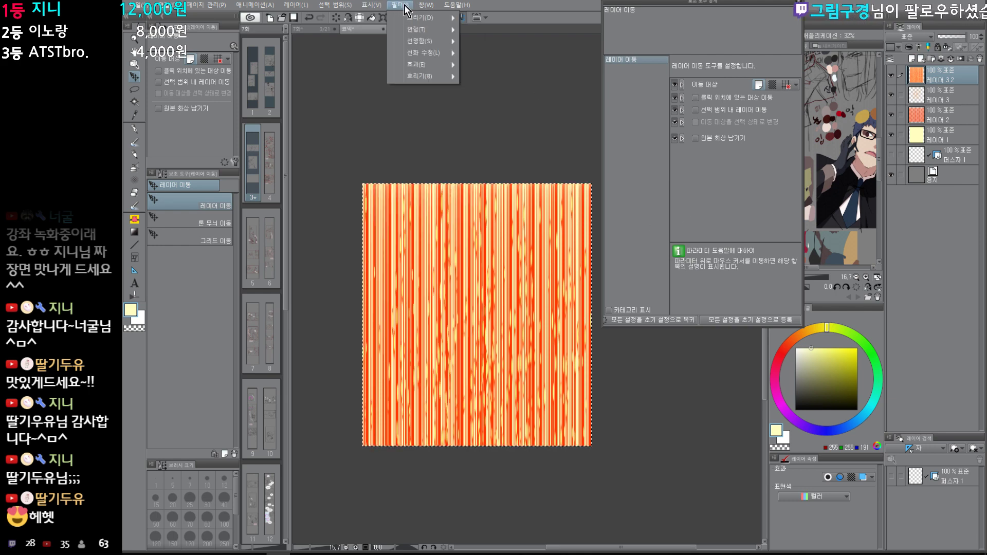
pyautogui.moveTo(421, 30)
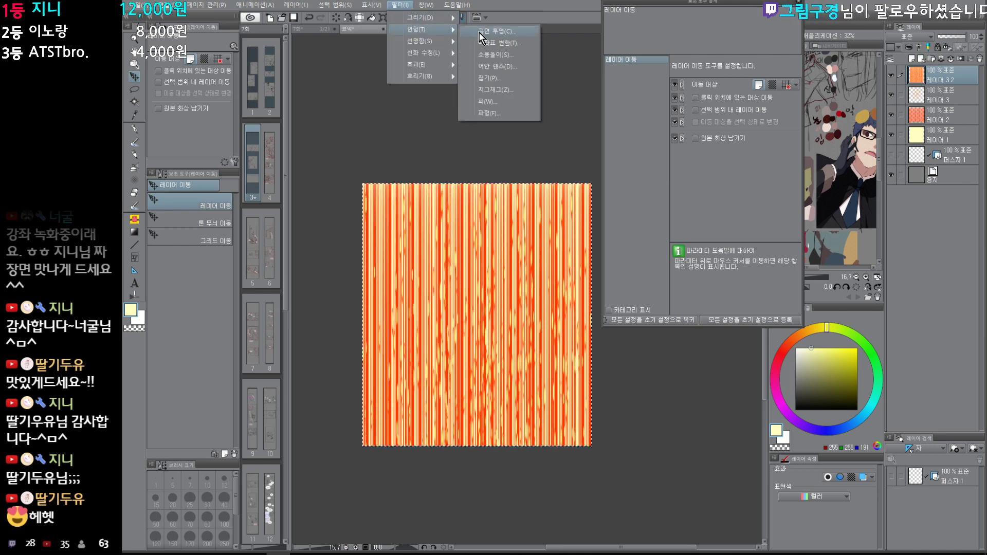
pyautogui.click(501, 44)
pyautogui.click(574, 264)
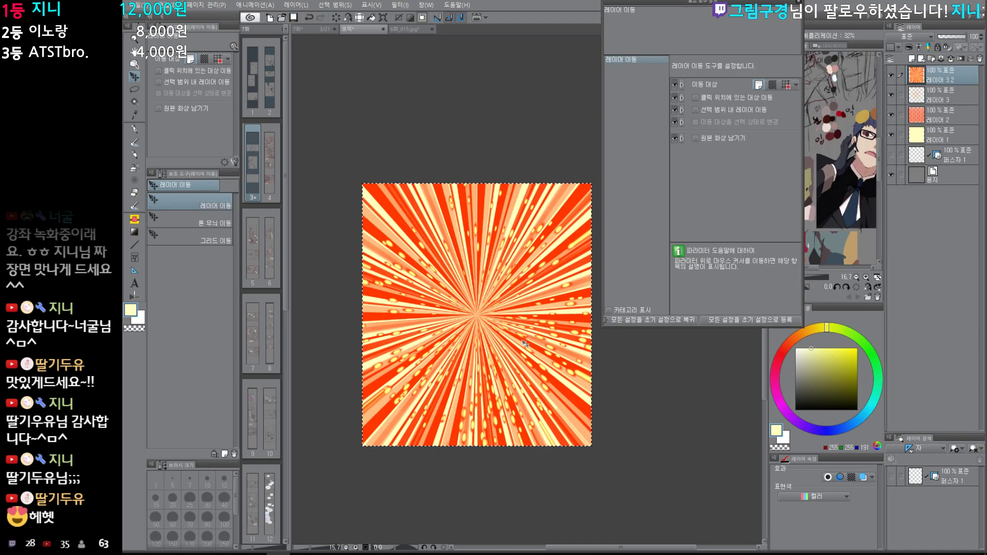
pyautogui.scroll(2, 524, 344)
pyautogui.scroll(-2, 525, 343)
pyautogui.scroll(4, 568, 374)
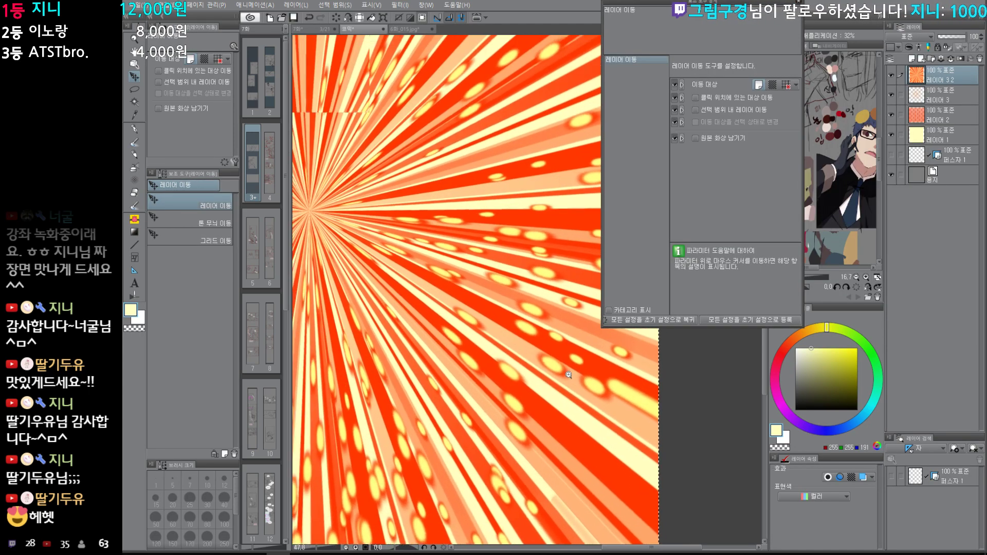
pyautogui.scroll(-4, 568, 375)
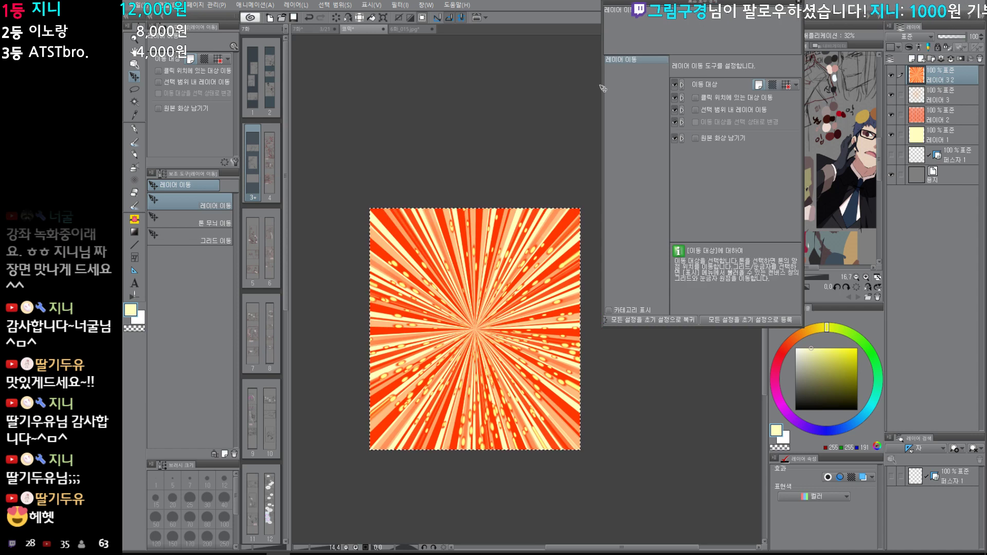
# Step: Paste the radial burst into the sketch layers of the comic page with the hammer-wielding figure
pyautogui.click(411, 30)
pyautogui.moveTo(525, 345); pyautogui.dragTo(521, 342)
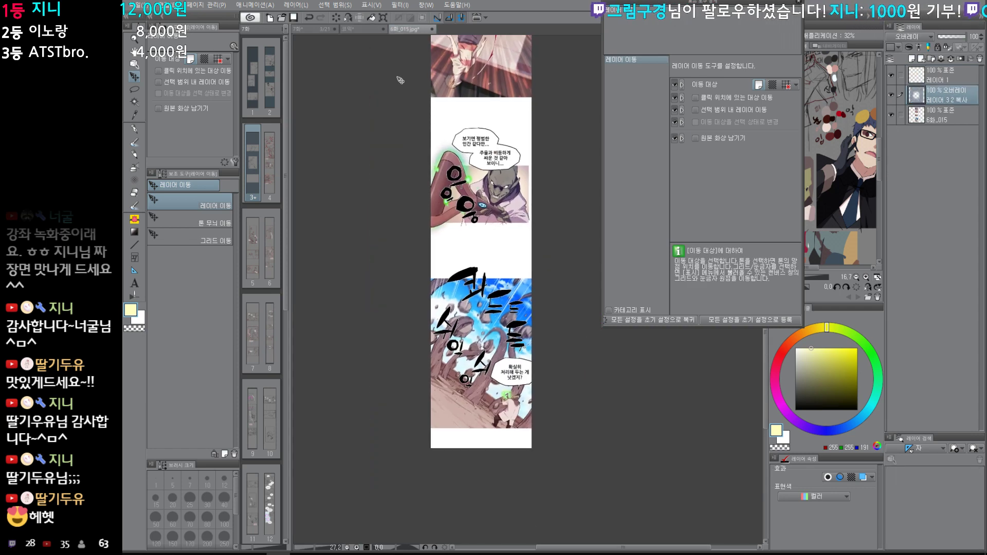
pyautogui.click(360, 29)
pyautogui.click(324, 29)
pyautogui.moveTo(608, 353); pyautogui.dragTo(576, 326)
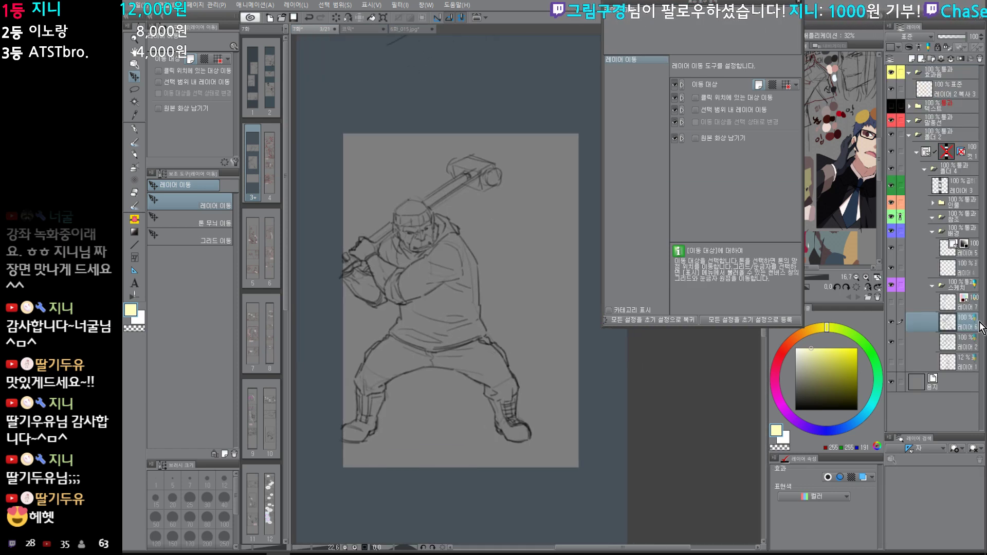
pyautogui.hotkey('ctrl', 'v')
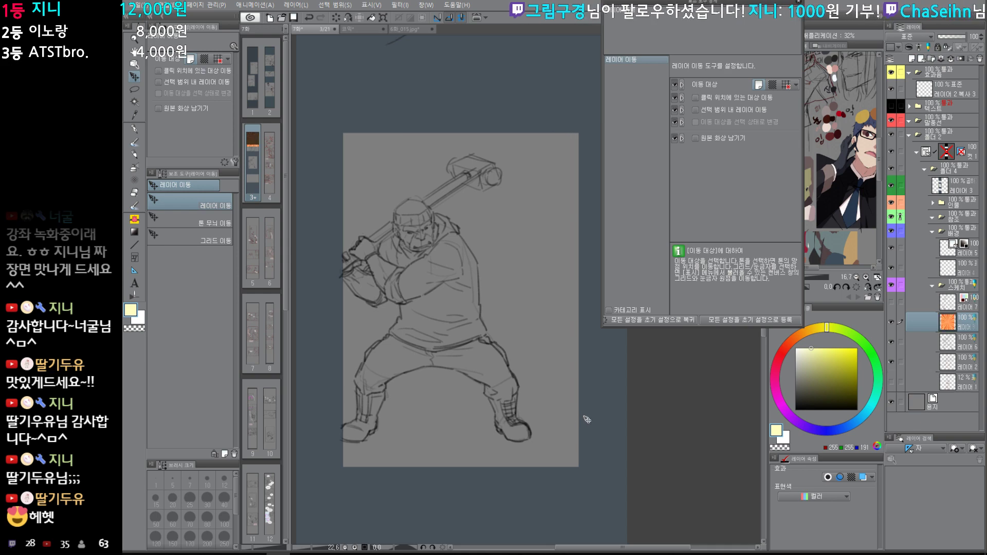
# Step: Move the burst layer beneath the figure sketch layers and place it over the hammer figure's panel
pyautogui.scroll(-2, 584, 418)
pyautogui.scroll(-4, 596, 374)
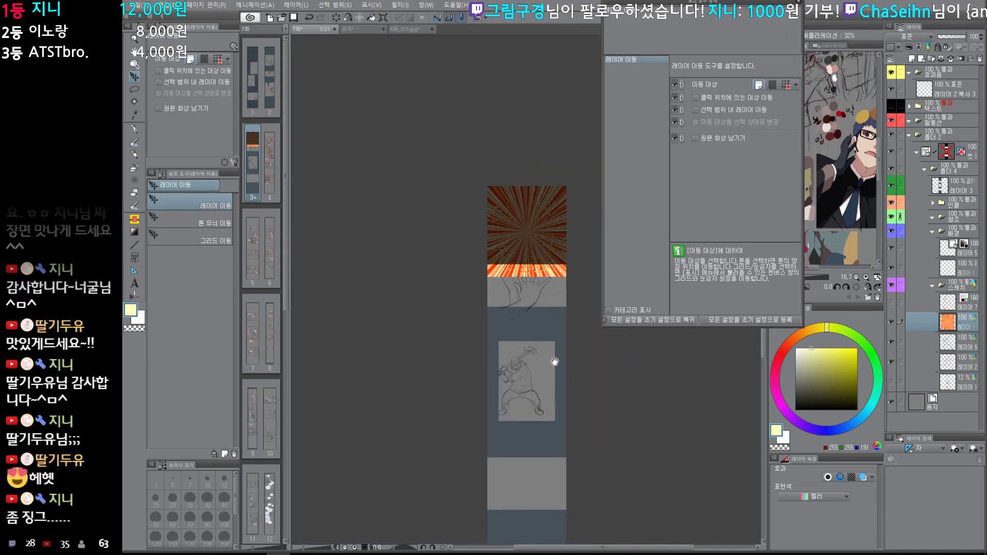
pyautogui.moveTo(924, 315); pyautogui.dragTo(942, 369)
pyautogui.scroll(2, 566, 375)
pyautogui.moveTo(536, 227); pyautogui.dragTo(560, 468)
pyautogui.scroll(4, 531, 451)
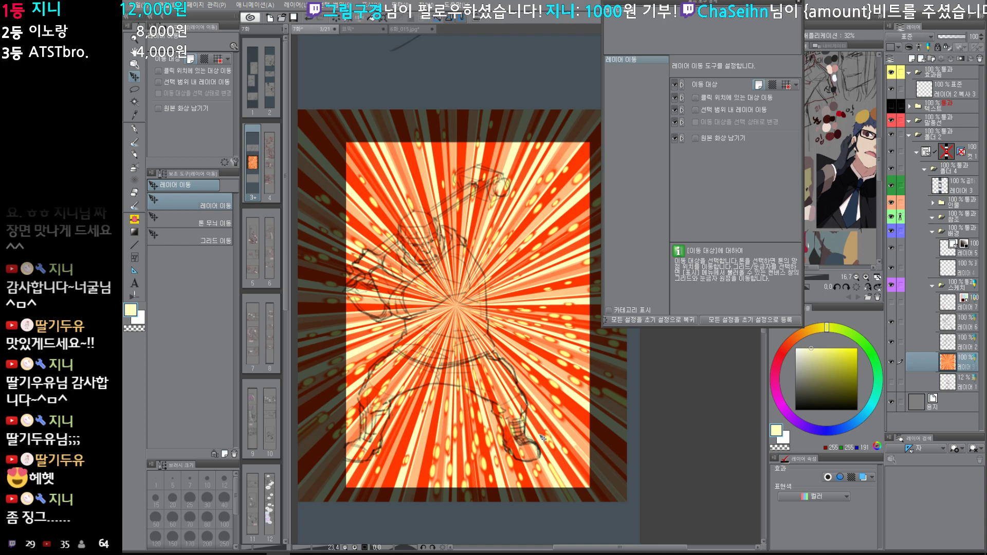
# Step: Switch to File Explorer and open the 6화 folder inside the 원고 folder
pyautogui.click(215, 553)
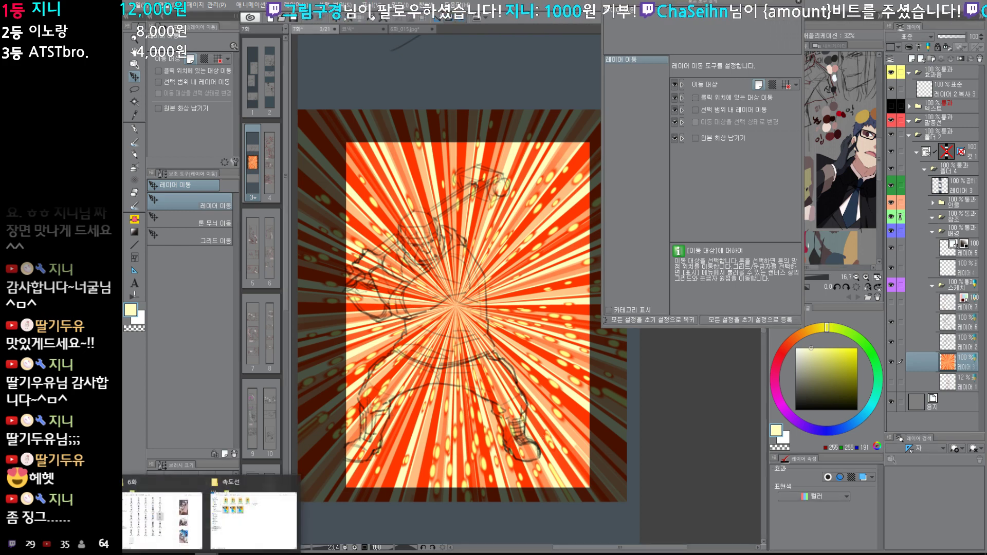
pyautogui.click(165, 514)
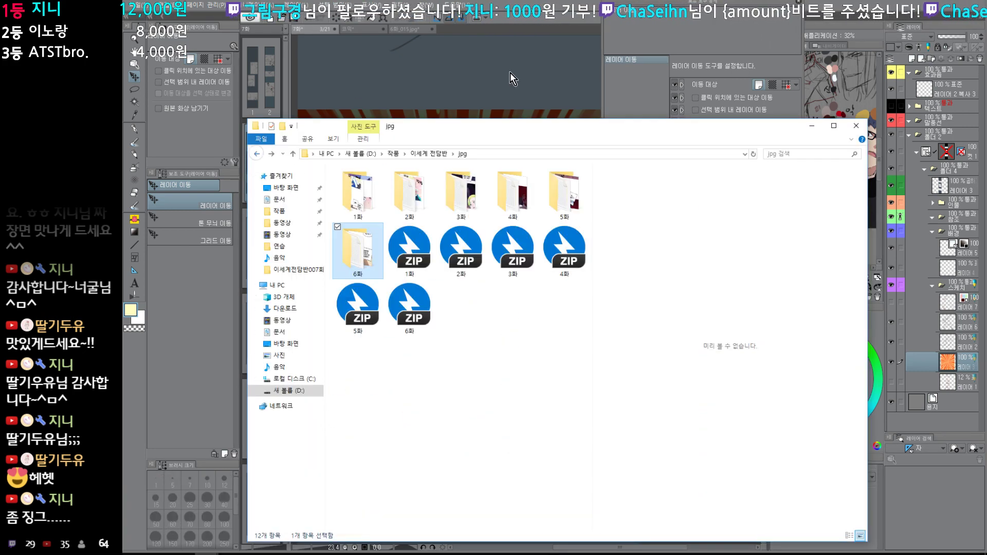
pyautogui.click(256, 154)
pyautogui.click(256, 154)
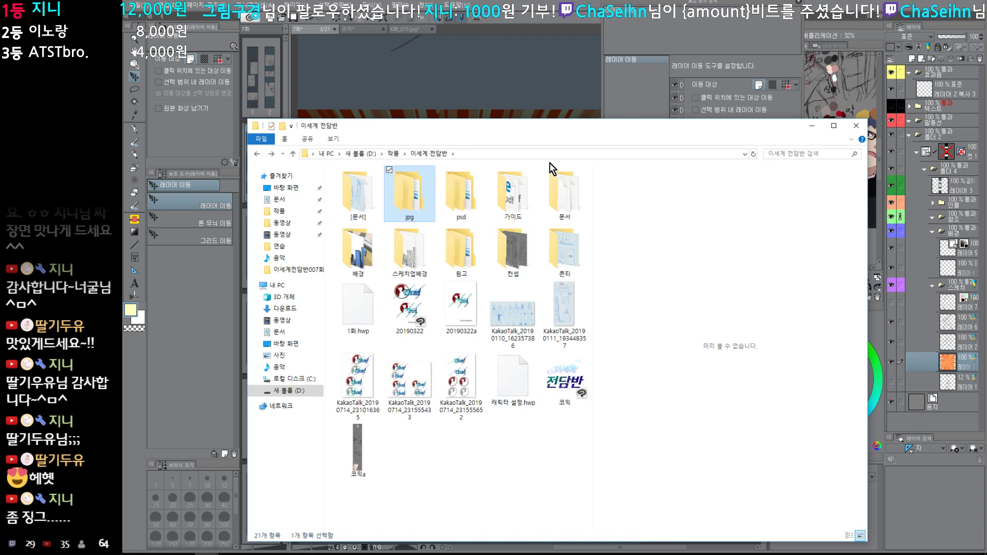
pyautogui.doubleClick(479, 258)
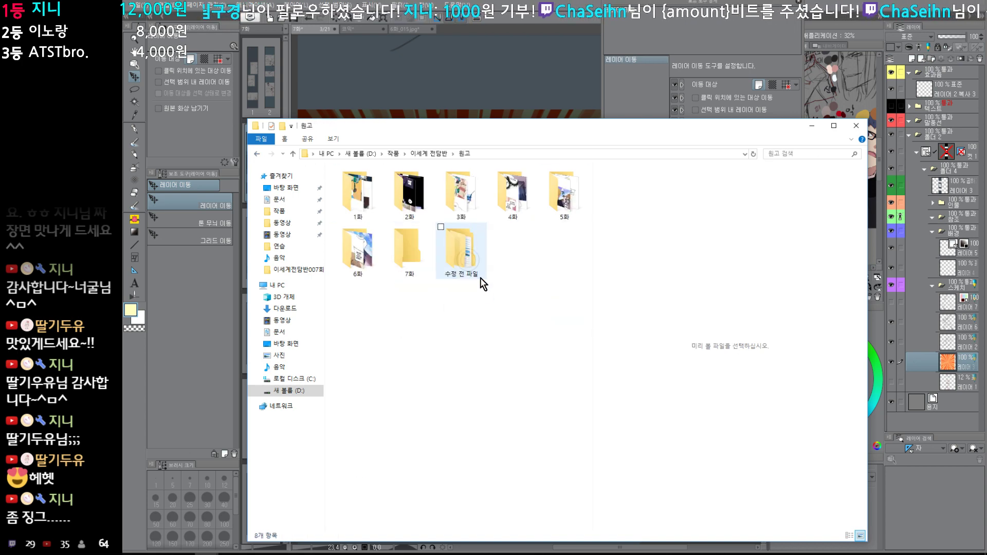
pyautogui.doubleClick(362, 254)
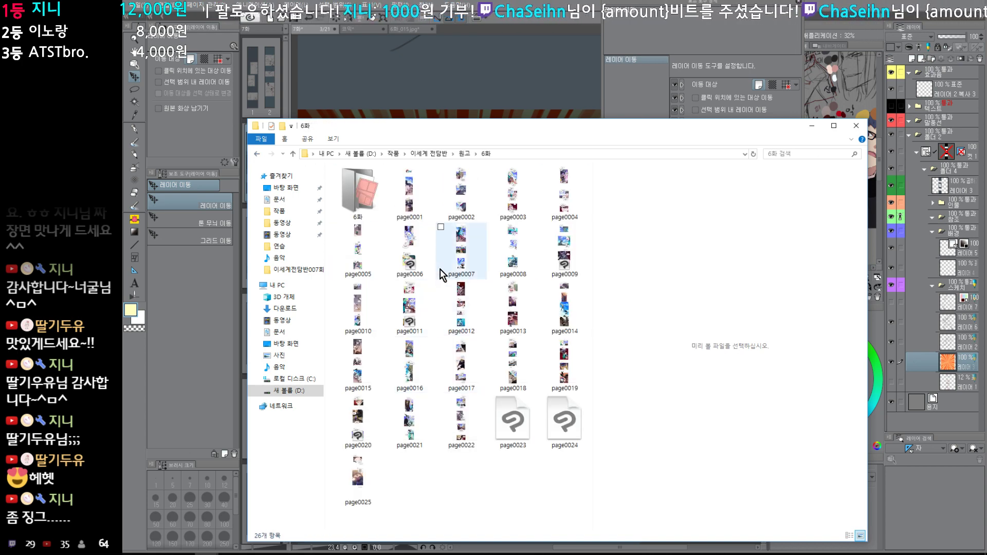
# Step: Preview several page files, open page0006 in Clip Studio Paint and frame its lower elf panel
pyautogui.click(412, 209)
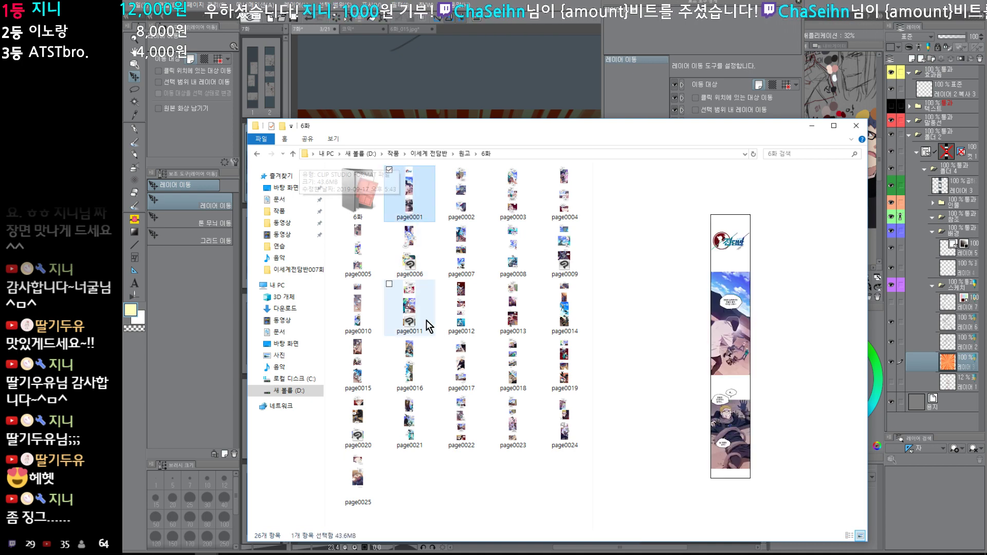
pyautogui.click(465, 210)
pyautogui.click(420, 263)
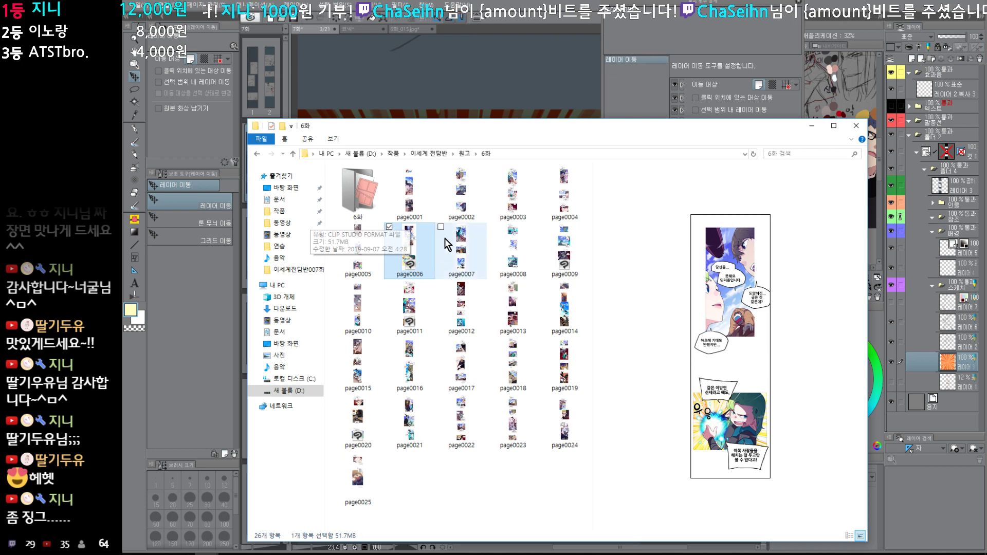
pyautogui.moveTo(568, 80); pyautogui.dragTo(568, 80)
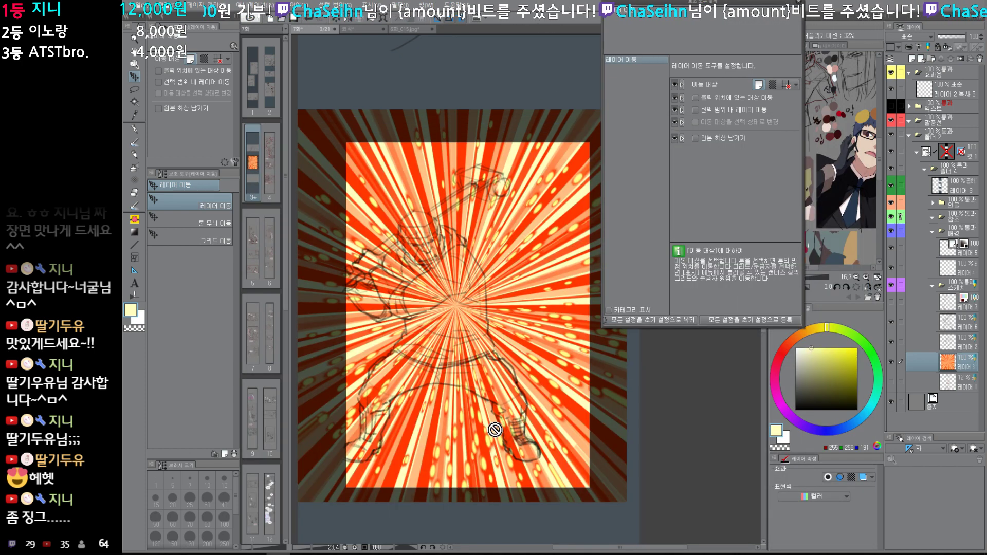
pyautogui.scroll(4, 496, 428)
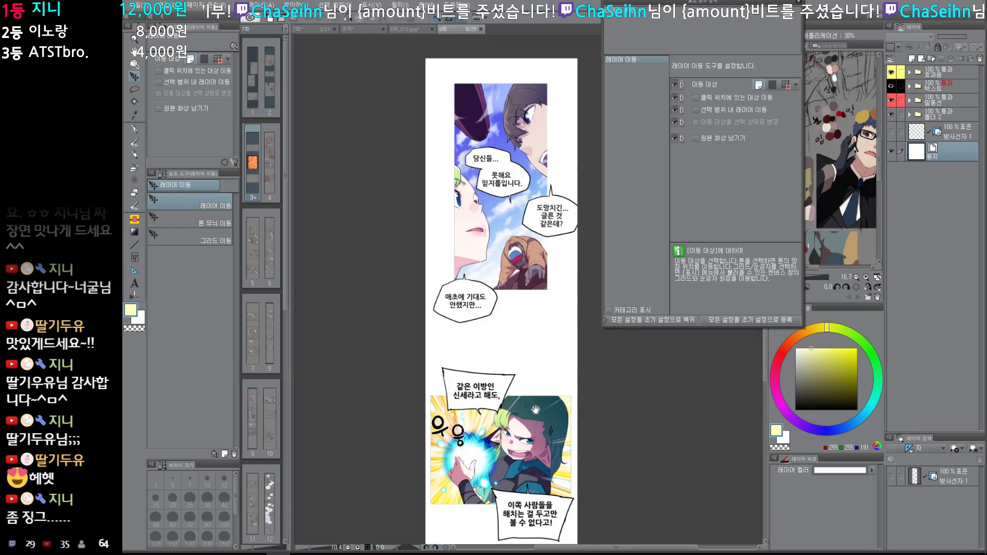
pyautogui.moveTo(457, 370); pyautogui.dragTo(447, 389)
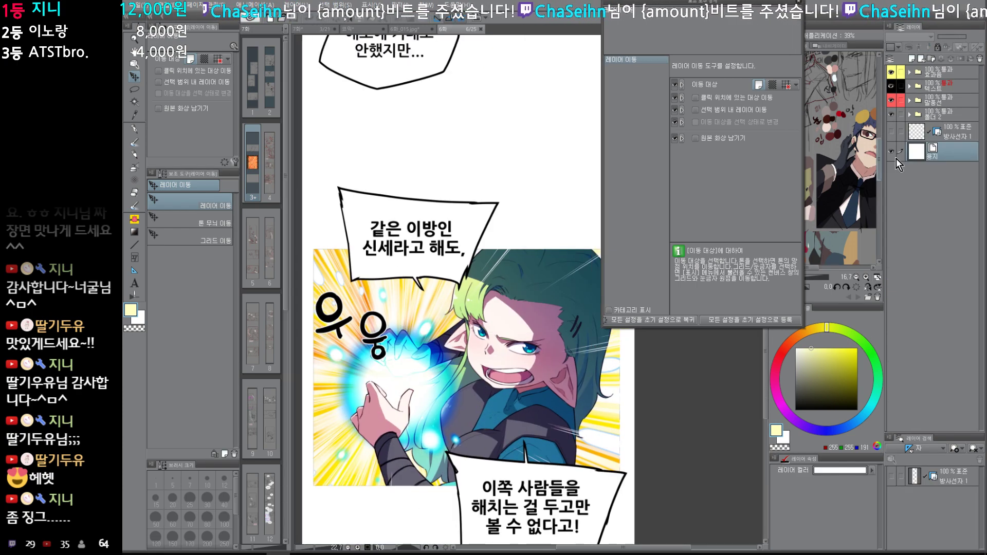
# Step: Hide the sound-effect, text and speech-balloon folders and the elf panel's yellow burst background layer
pyautogui.moveTo(891, 100); pyautogui.dragTo(891, 72)
pyautogui.click(909, 114)
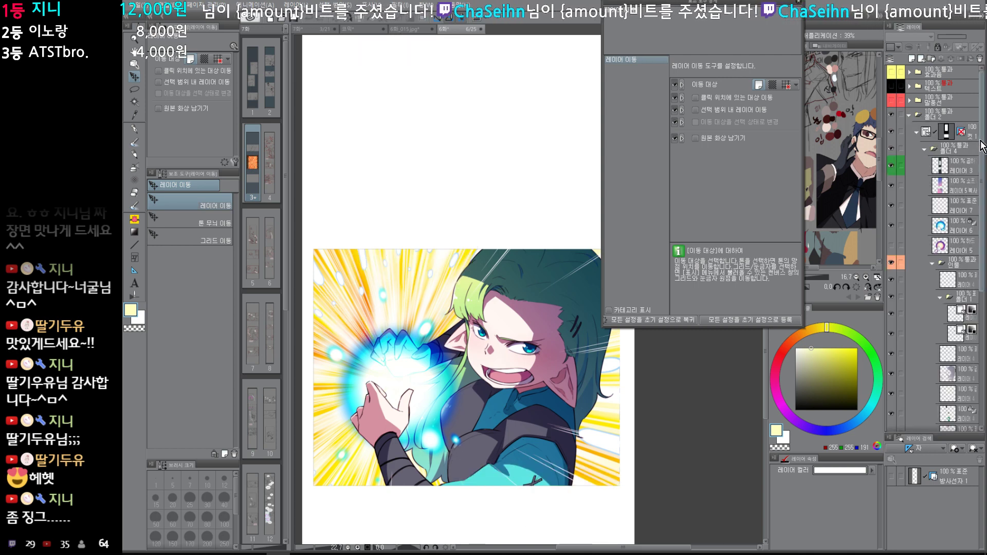
pyautogui.moveTo(980, 145); pyautogui.dragTo(979, 260)
pyautogui.click(892, 307)
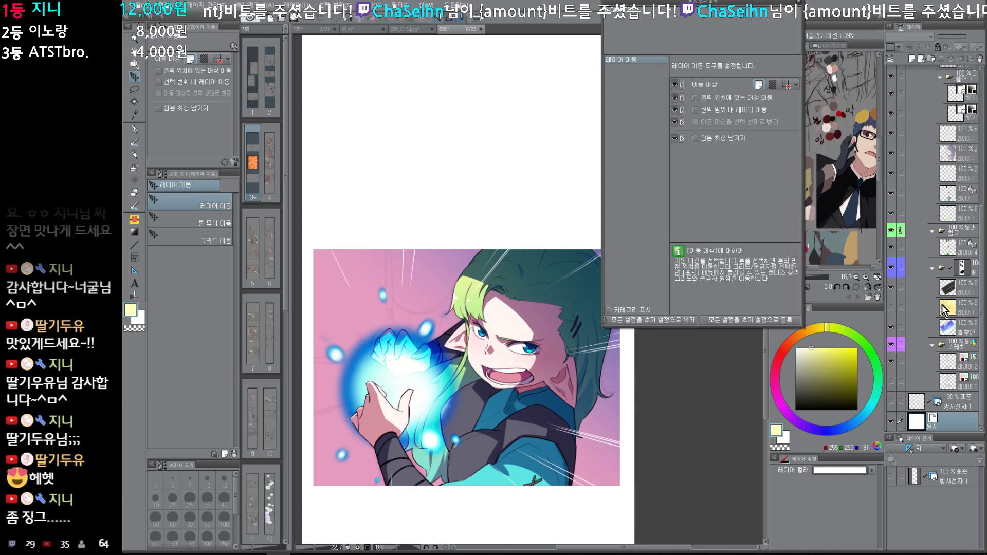
# Step: Paste the orange radial burst directly above the hidden yellow background layer of the elf page
pyautogui.click(925, 307)
pyautogui.press('F4')
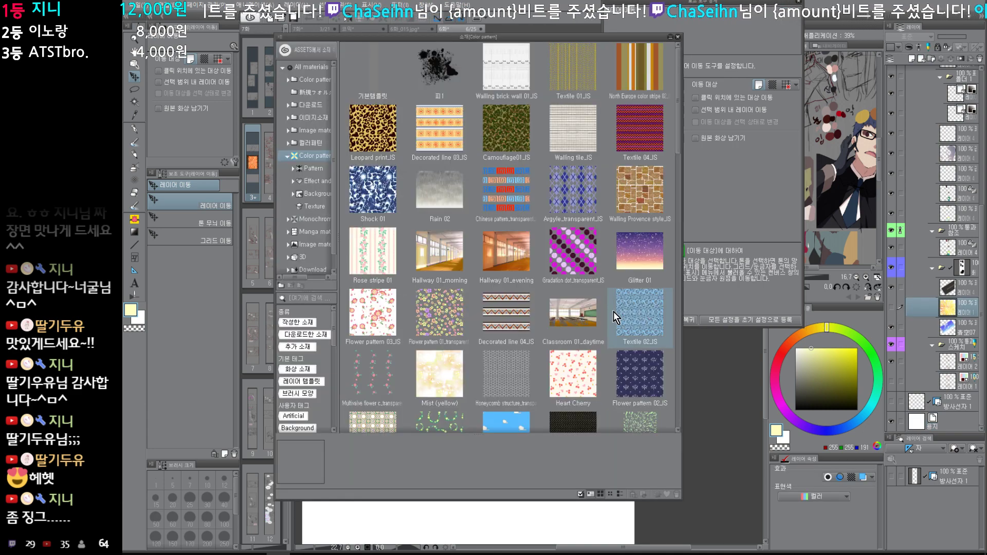
pyautogui.click(434, 33)
pyautogui.click(442, 31)
pyautogui.click(377, 29)
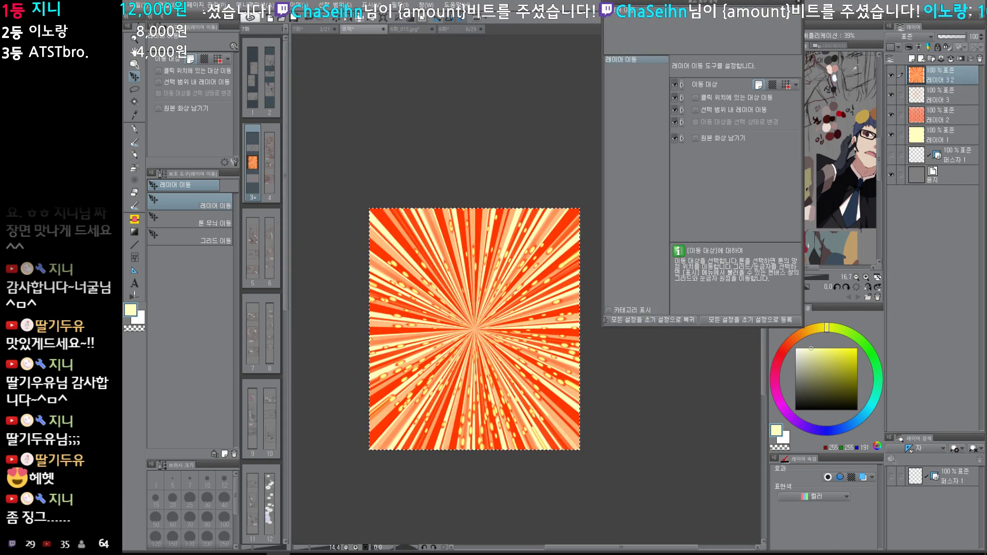
pyautogui.click(460, 30)
pyautogui.scroll(1, 571, 319)
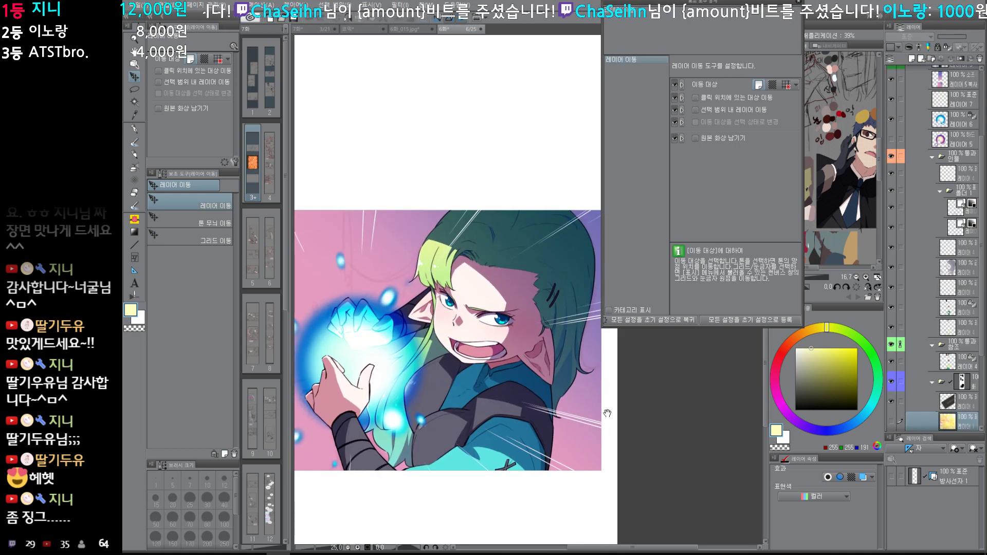
pyautogui.hotkey('ctrl', 'v')
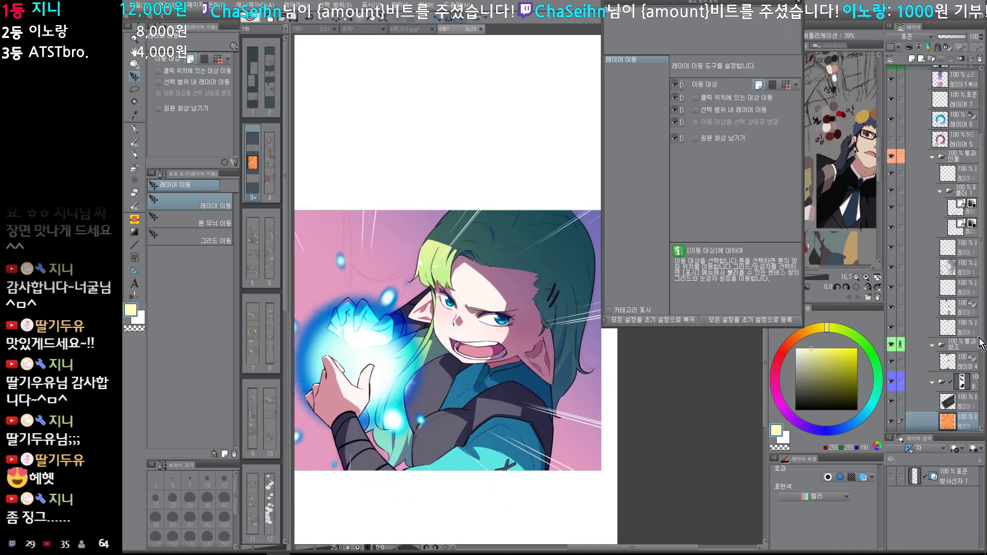
# Step: Enlarge the pasted burst proportionally and position it to cover the elf panel's background, centred near the glowing hand
pyautogui.scroll(-2, 951, 308)
pyautogui.scroll(-5, 533, 336)
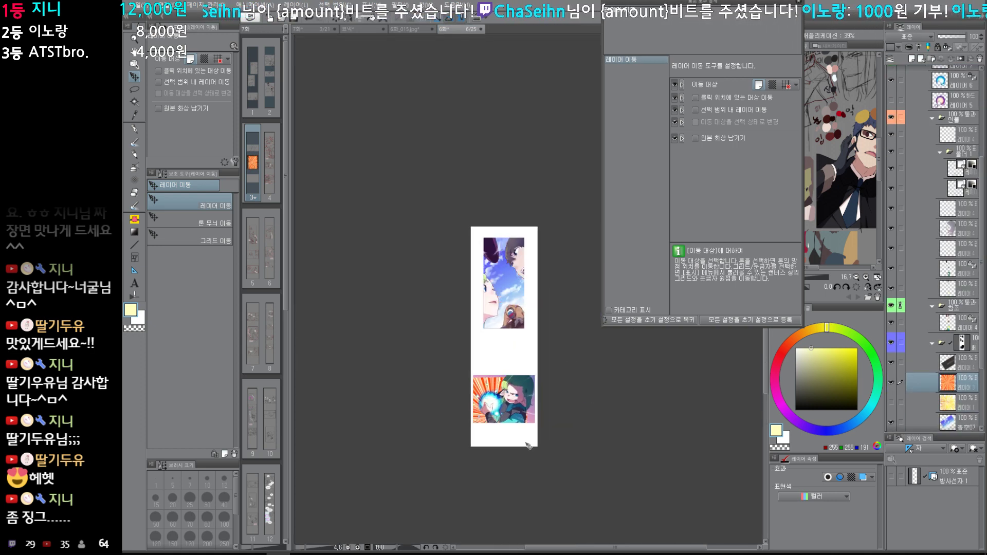
pyautogui.scroll(3, 533, 335)
pyautogui.hotkey('ctrl', 't')
pyautogui.moveTo(535, 377); pyautogui.dragTo(607, 372)
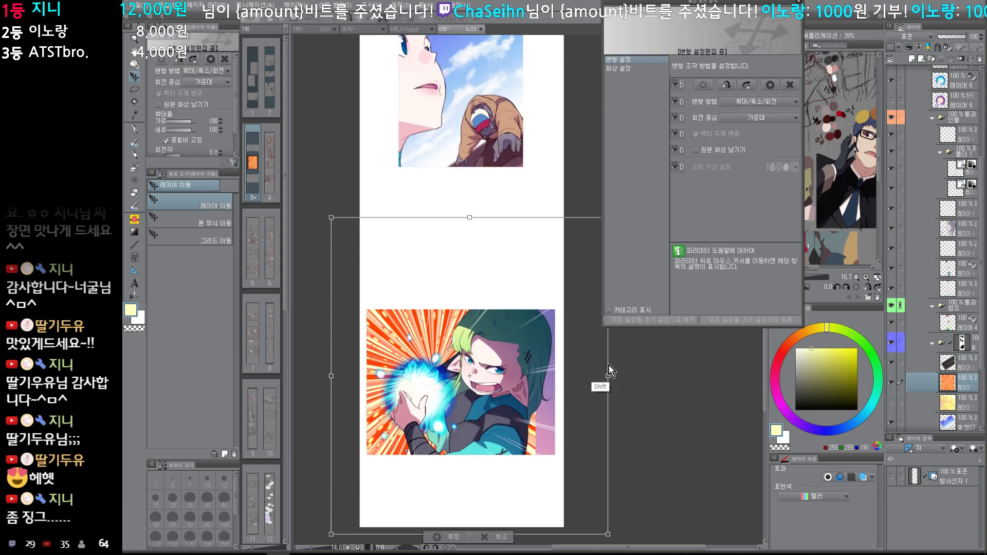
pyautogui.moveTo(560, 408)
pyautogui.mouseDown()
pyautogui.moveTo(518, 428)
pyautogui.moveTo(565, 395)
pyautogui.mouseUp()
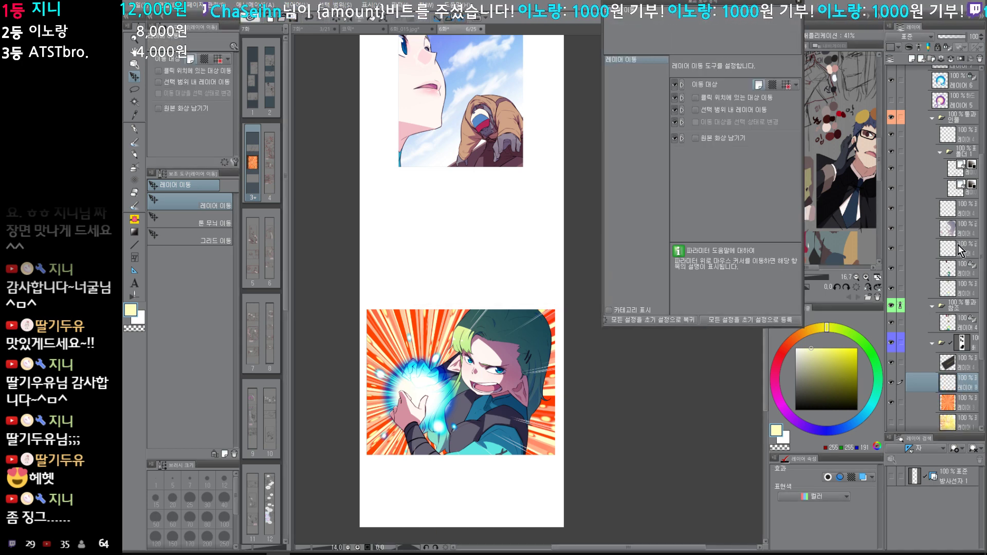
# Step: Set the blending mode of the empty layer above the orange burst to Screen
pyautogui.click(923, 38)
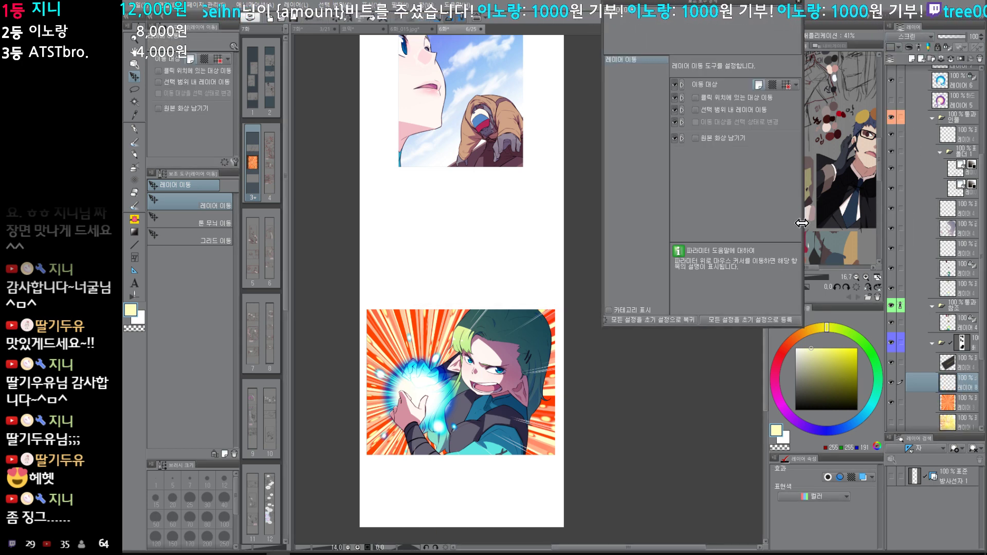
pyautogui.click(901, 109)
pyautogui.press('m')
pyautogui.moveTo(362, 302); pyautogui.dragTo(601, 495)
pyautogui.press('b')
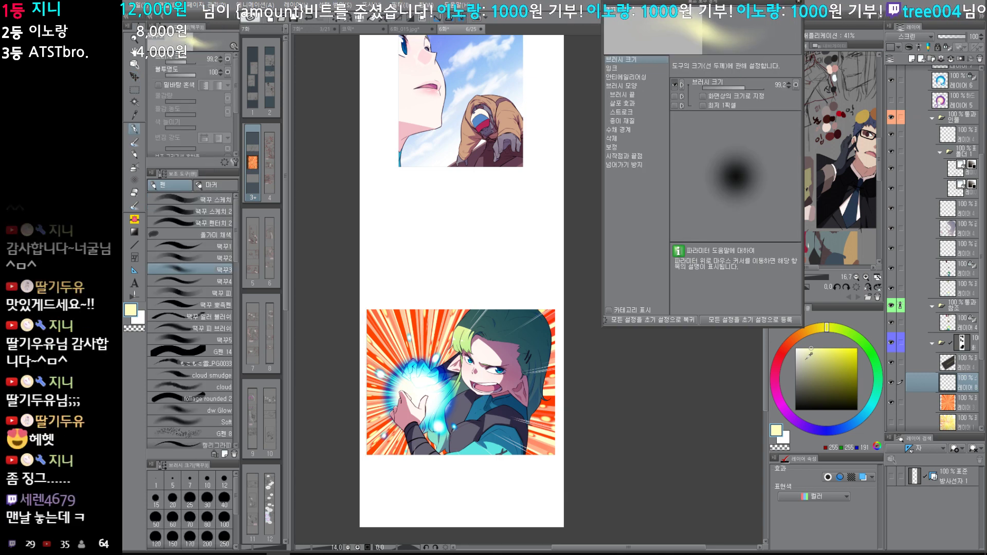
# Step: Try pink and pale-yellow linear gradients at 25% opacity over the elf panel's burst
pyautogui.click(777, 363)
pyautogui.click(857, 348)
pyautogui.press('g')
pyautogui.moveTo(422, 271); pyautogui.dragTo(489, 495)
pyautogui.click(824, 349)
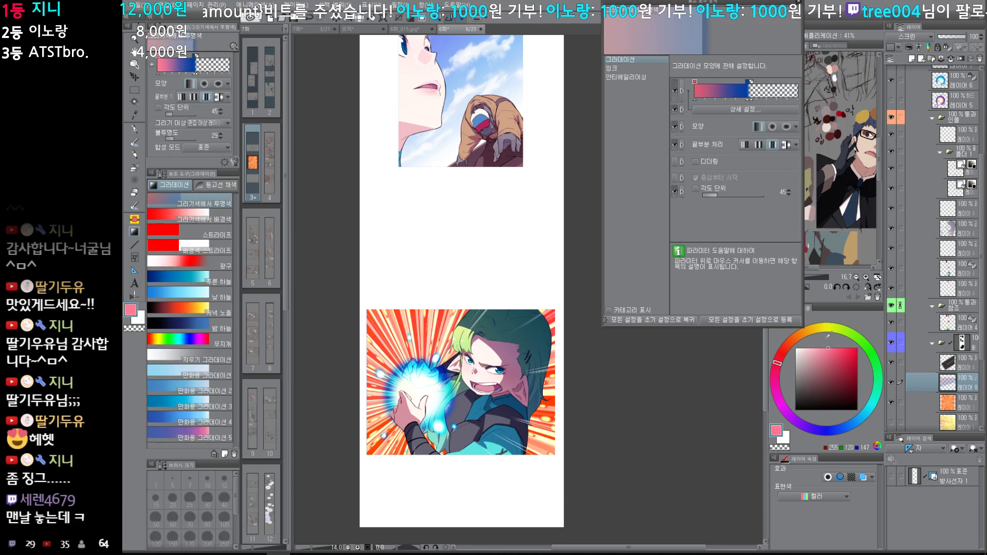
pyautogui.moveTo(787, 343); pyautogui.dragTo(822, 328)
pyautogui.moveTo(422, 272); pyautogui.dragTo(479, 474)
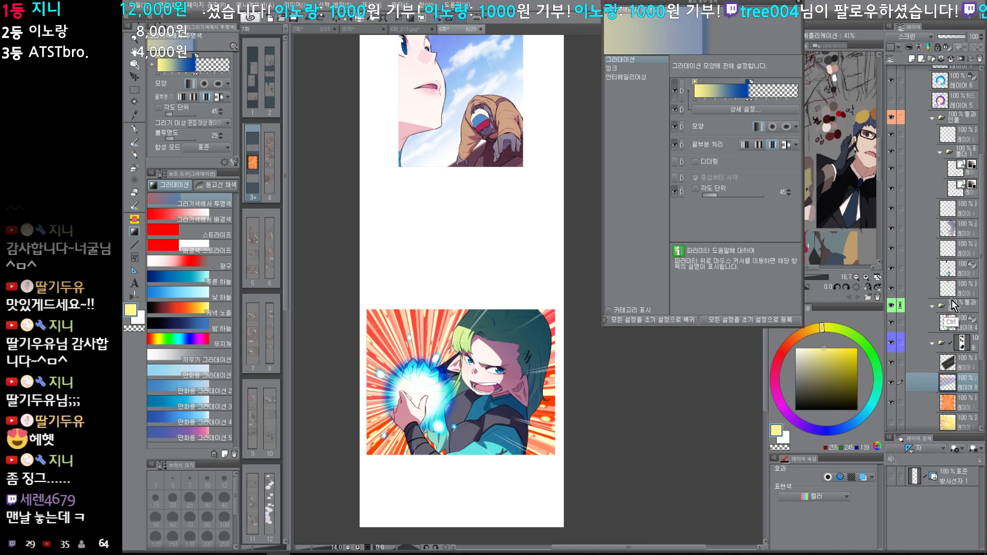
# Step: Remove the blue colour stop so the gradient fades from drawing colour to transparent, and set its opacity to 100
pyautogui.moveTo(752, 98); pyautogui.dragTo(646, 218)
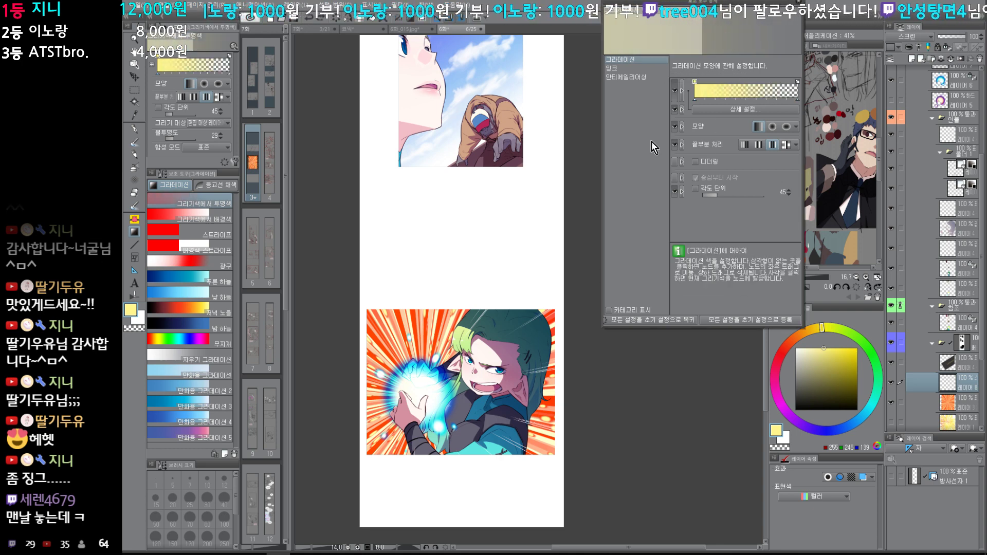
pyautogui.click(195, 139)
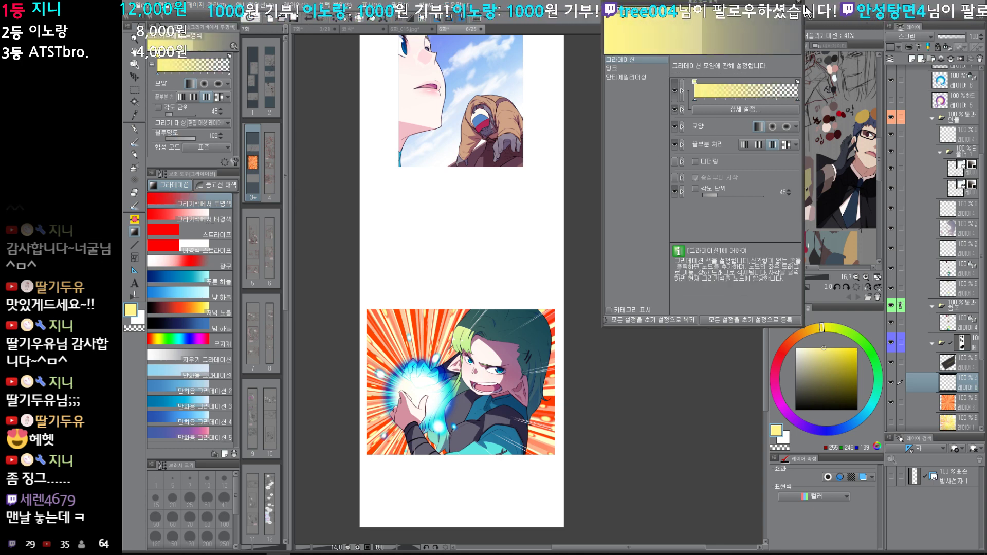
pyautogui.click(799, 2)
# Step: Try linear gradients in bright red and light red over the elf panel's burst
pyautogui.click(780, 357)
pyautogui.click(857, 348)
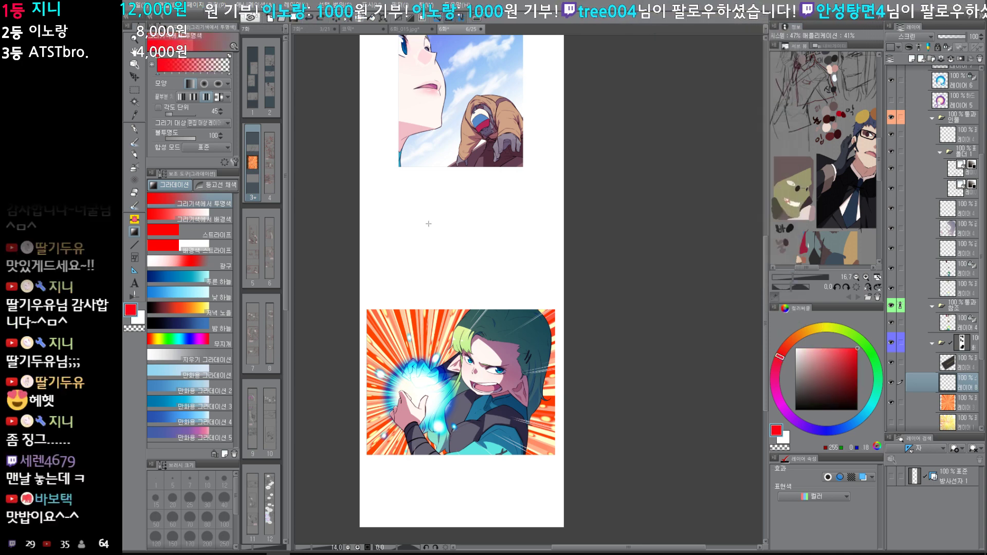
pyautogui.moveTo(465, 467); pyautogui.dragTo(465, 466)
pyautogui.click(822, 348)
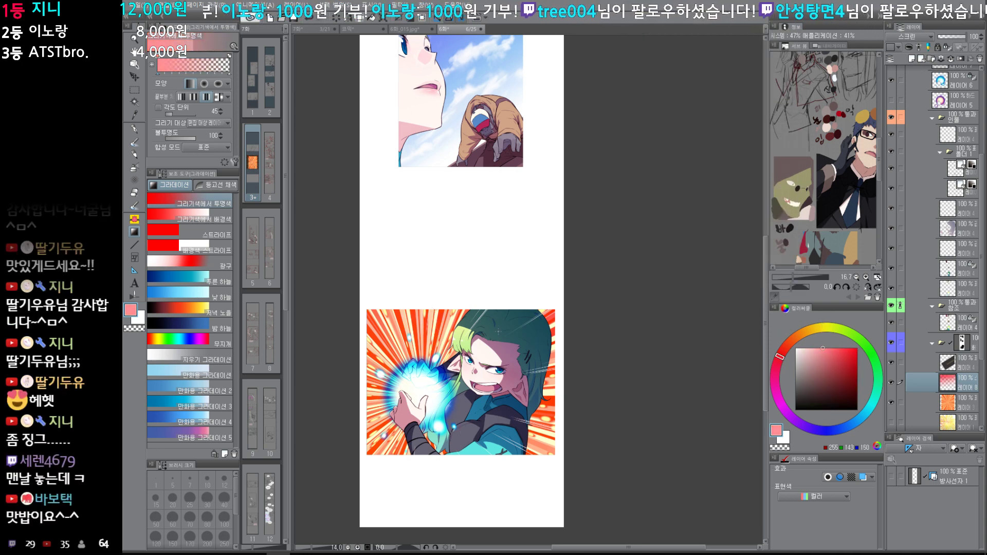
pyautogui.moveTo(421, 399); pyautogui.dragTo(421, 399)
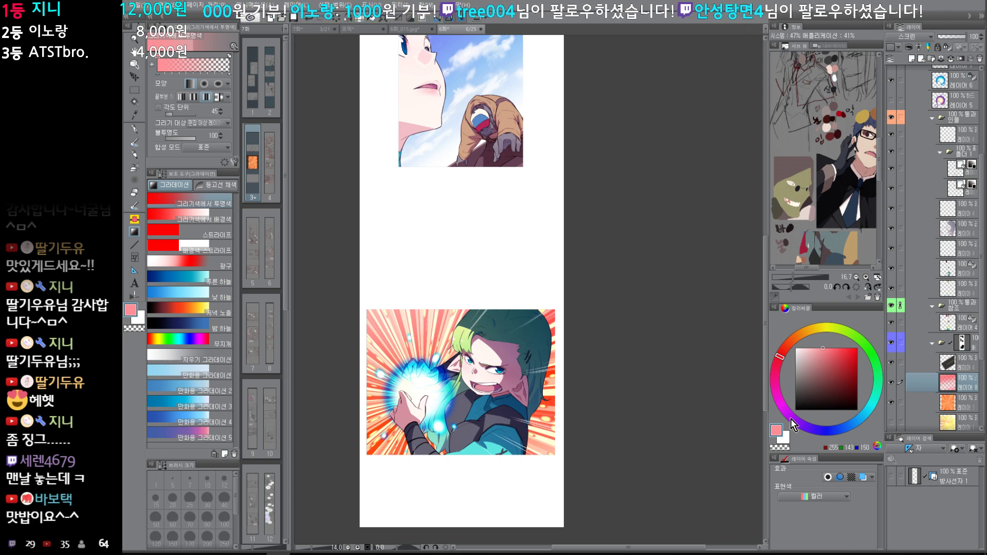
# Step: Undo the red gradients and try linear gradients in blue and light cyan over the elf panel's burst
pyautogui.click(856, 423)
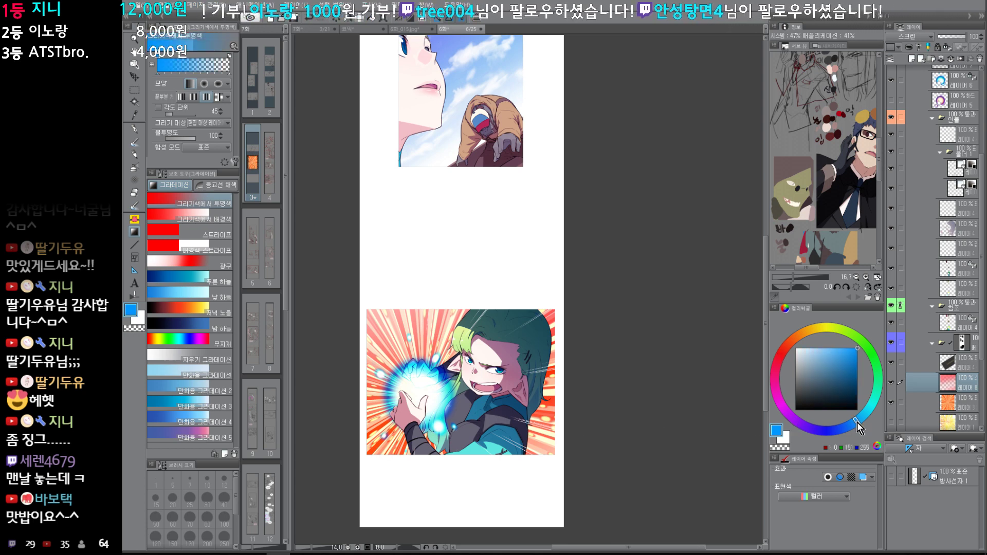
pyautogui.hotkey('ctrl', 'z')
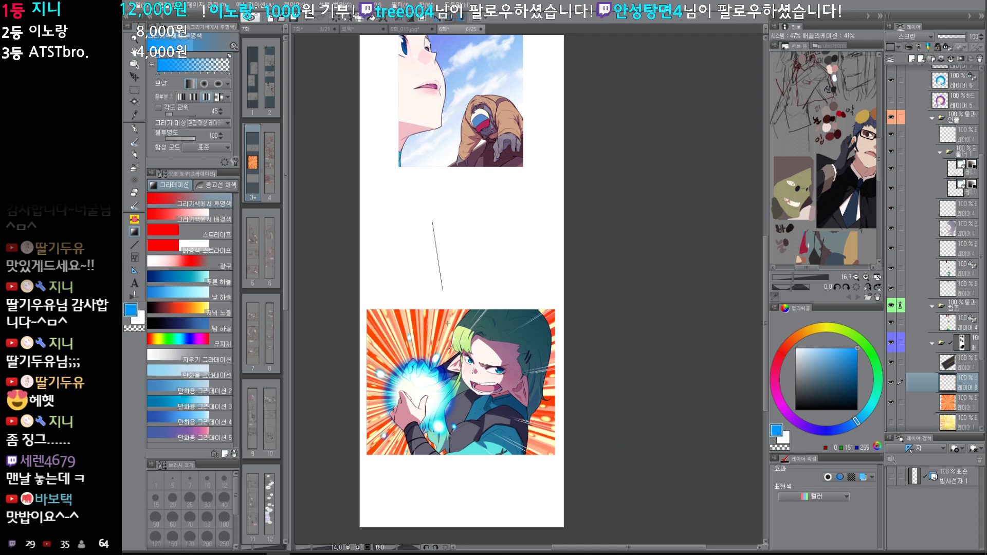
pyautogui.moveTo(466, 468); pyautogui.dragTo(466, 468)
pyautogui.click(870, 409)
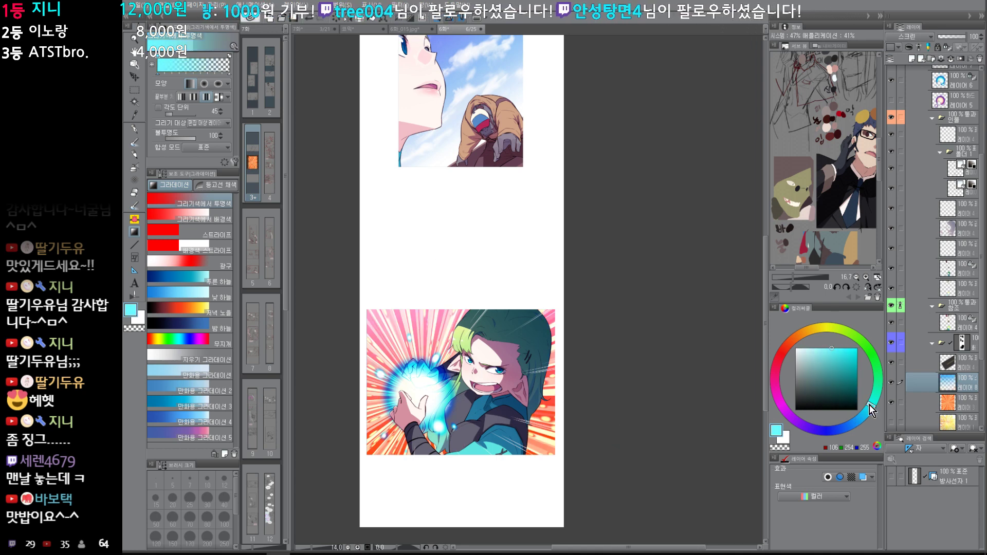
pyautogui.moveTo(425, 392); pyautogui.dragTo(425, 392)
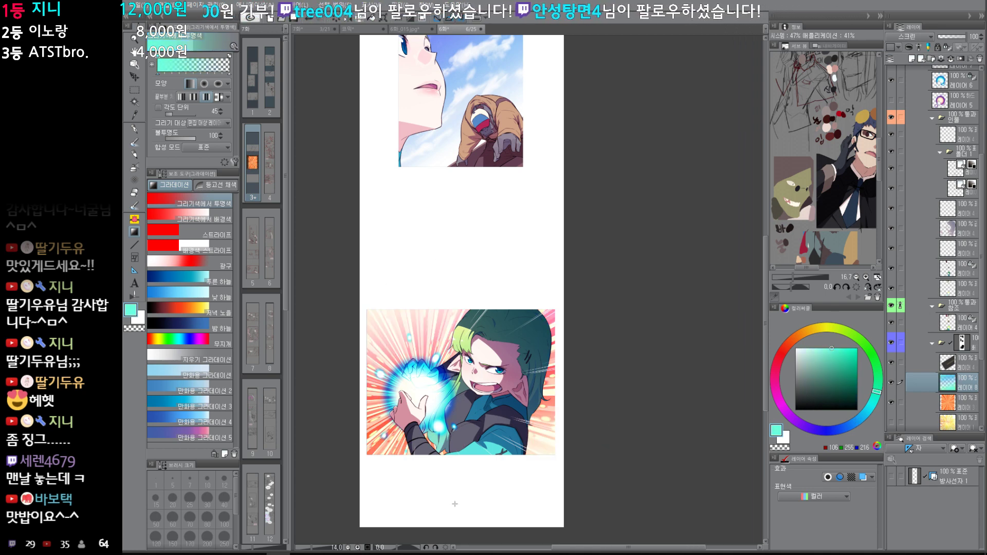
pyautogui.hotkey('alt', 'shift')
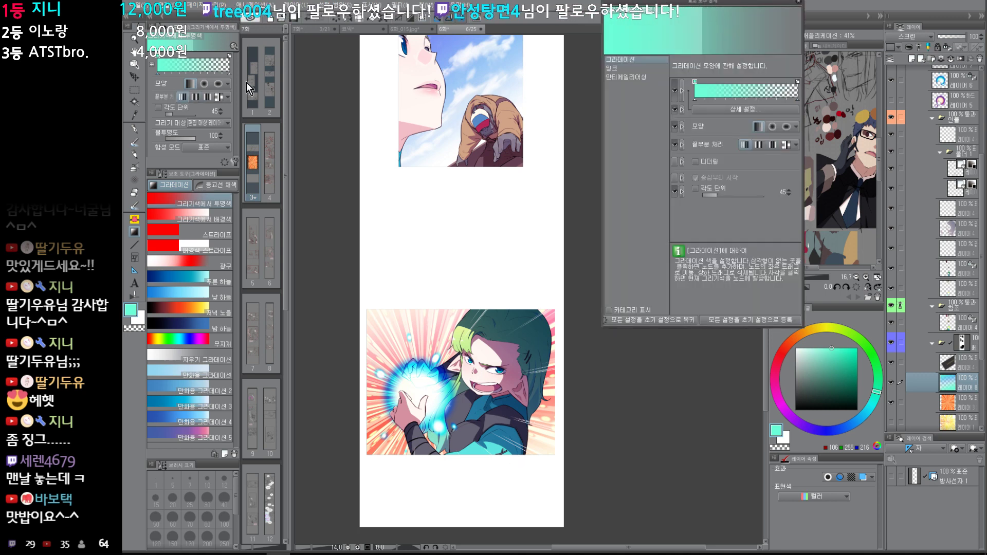
pyautogui.hotkey('alt', 'shift')
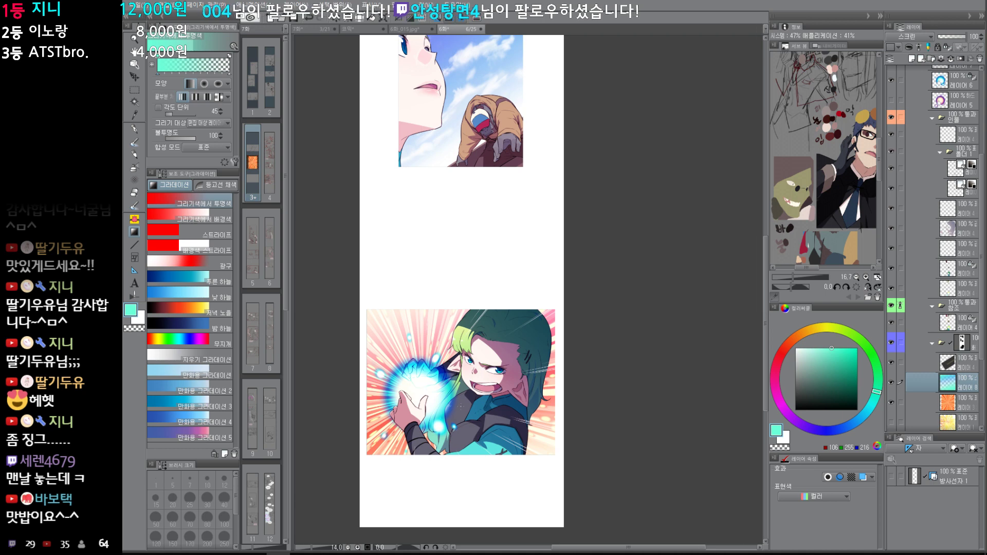
pyautogui.hotkey('ctrl', 'z')
# Step: Try painting a blue glow around the glowing hand with a soft brush enlarged to about 1463
pyautogui.click(779, 360)
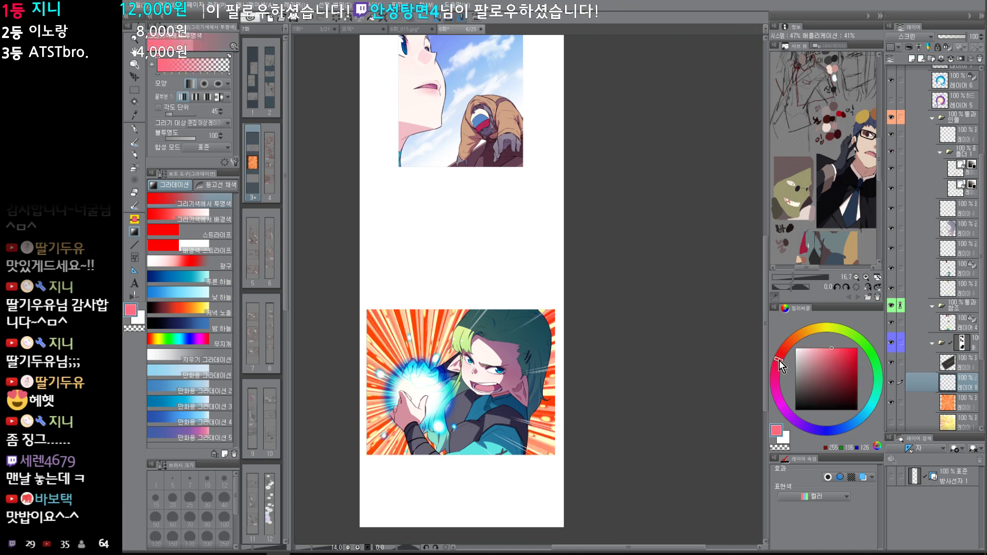
pyautogui.click(858, 422)
pyautogui.press('p')
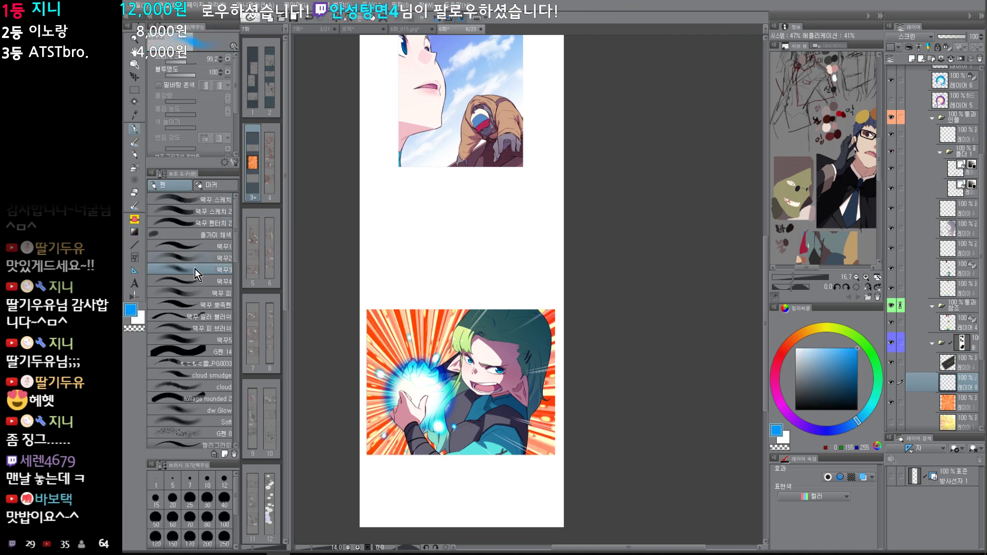
pyautogui.moveTo(405, 370); pyautogui.dragTo(453, 406)
pyautogui.moveTo(419, 376); pyautogui.dragTo(422, 414)
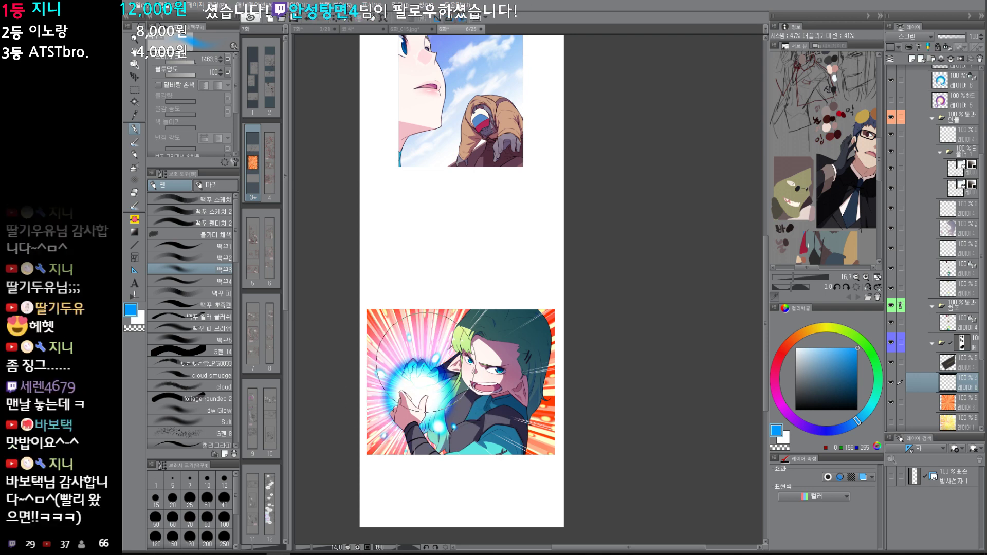
pyautogui.hotkey('ctrl', 'z')
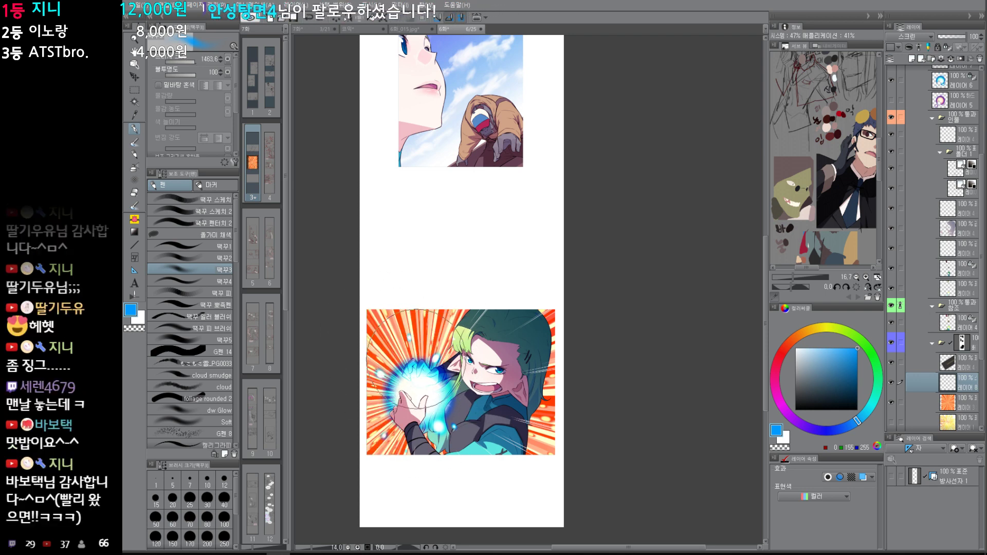
# Step: Try further soft blue brush glows centred on the hand, with light cyan at the core
pyautogui.moveTo(417, 360)
pyautogui.mouseDown()
pyautogui.moveTo(397, 400)
pyautogui.moveTo(453, 377)
pyautogui.moveTo(398, 377)
pyautogui.moveTo(452, 396)
pyautogui.mouseUp()
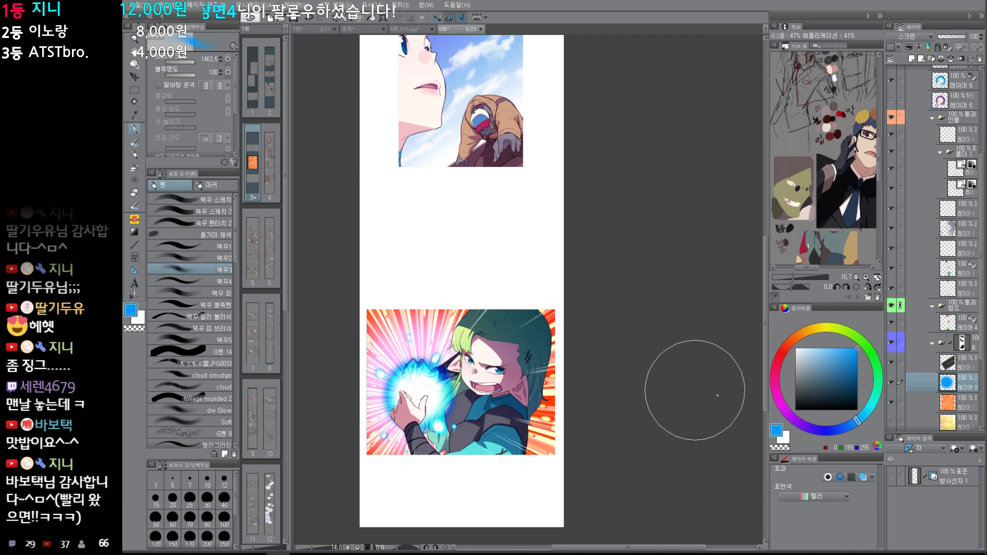
pyautogui.hotkey('alt', 'shift')
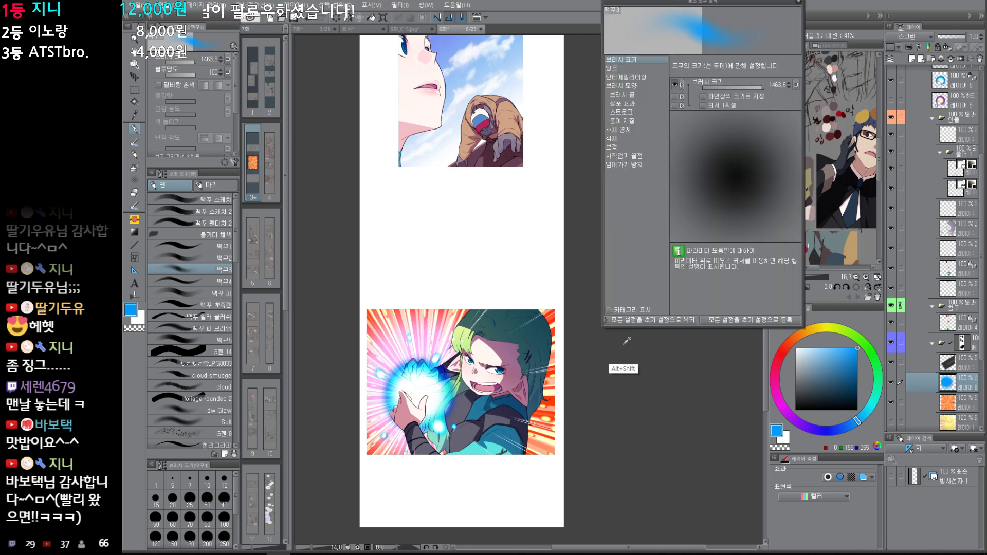
pyautogui.hotkey('alt', 'shift')
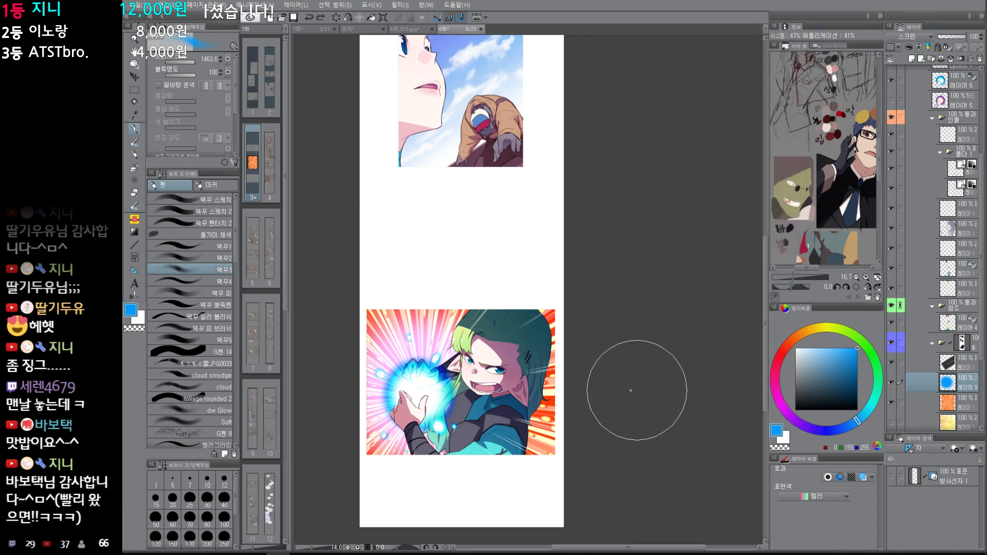
pyautogui.hotkey('ctrl', 'z')
pyautogui.moveTo(442, 385)
pyautogui.mouseDown()
pyautogui.moveTo(394, 389)
pyautogui.moveTo(441, 380)
pyautogui.moveTo(393, 389)
pyautogui.moveTo(436, 362)
pyautogui.moveTo(400, 414)
pyautogui.moveTo(436, 373)
pyautogui.moveTo(398, 411)
pyautogui.moveTo(427, 363)
pyautogui.mouseUp()
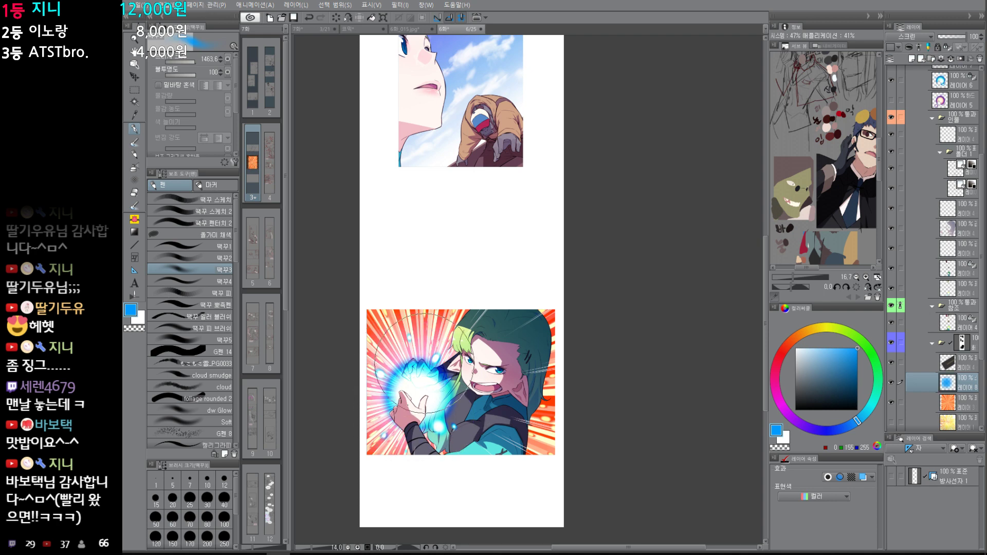
pyautogui.click(873, 400)
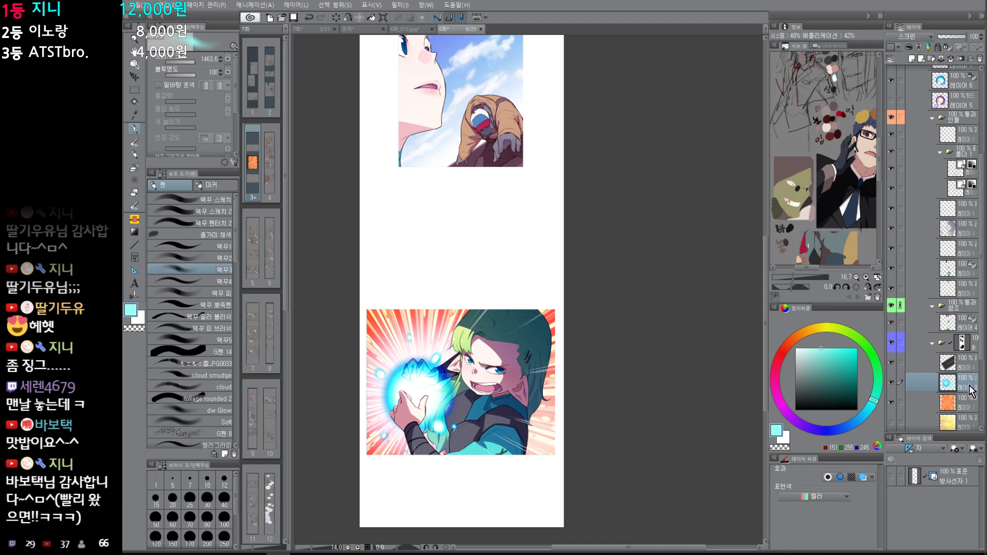
# Step: Try linear gradients in vivid pink and pale yellow on the Screen layer, and undo them
pyautogui.click(775, 371)
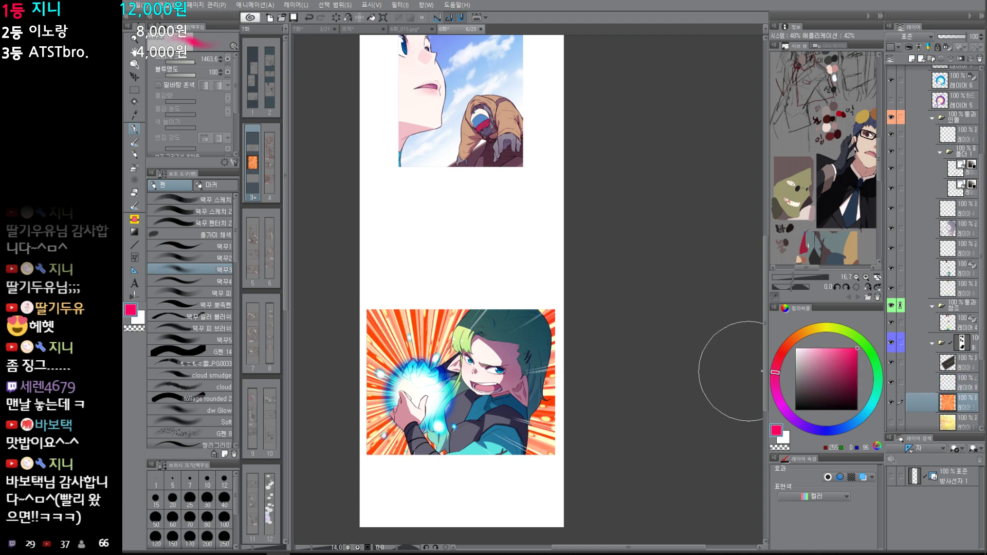
pyautogui.click(957, 383)
pyautogui.press('m')
pyautogui.press('g')
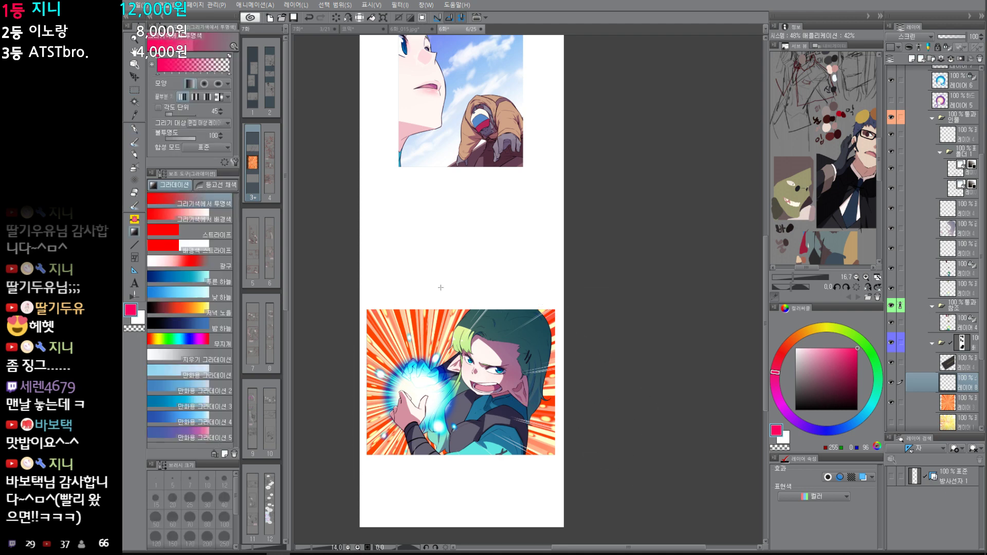
pyautogui.click(821, 348)
pyautogui.click(820, 327)
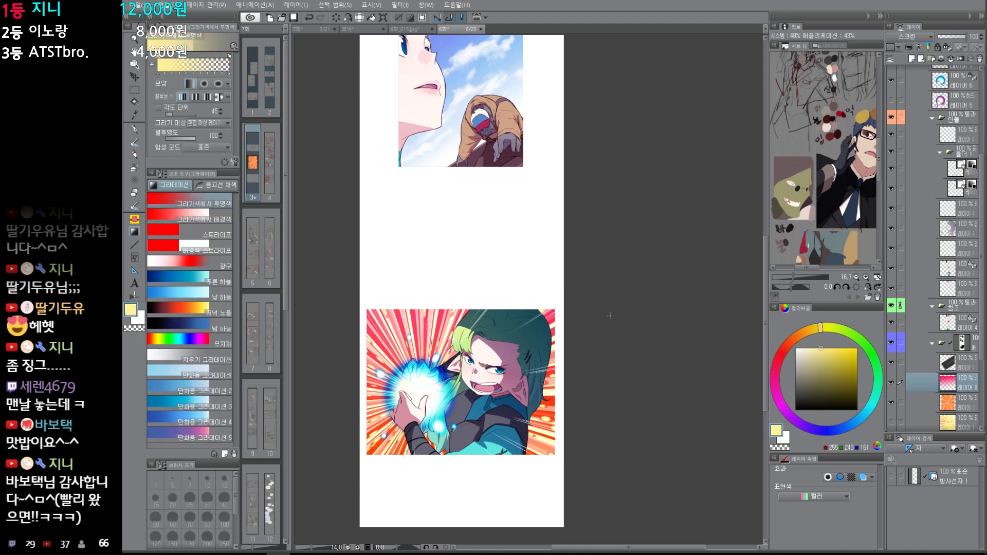
pyautogui.moveTo(450, 463); pyautogui.dragTo(471, 497)
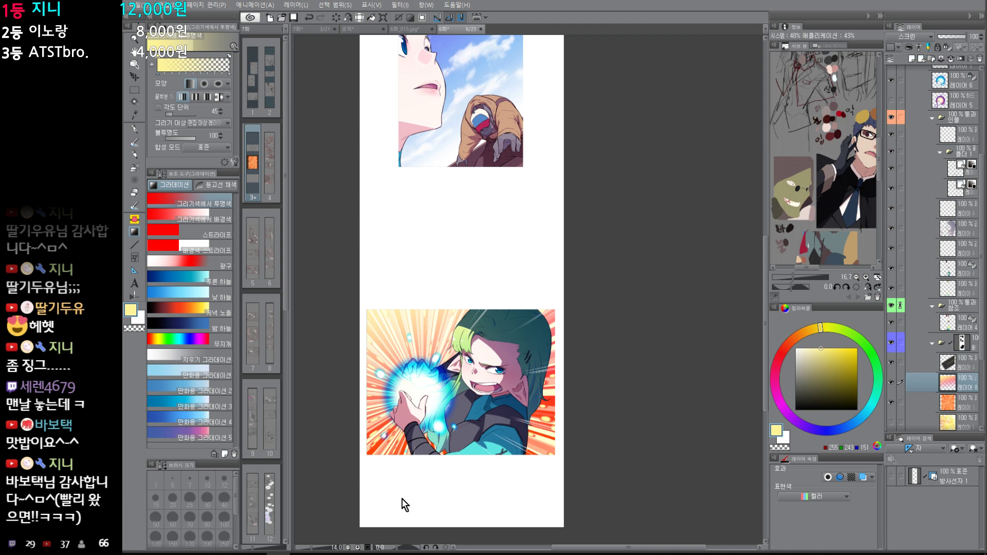
pyautogui.hotkey('ctrl', 'z')
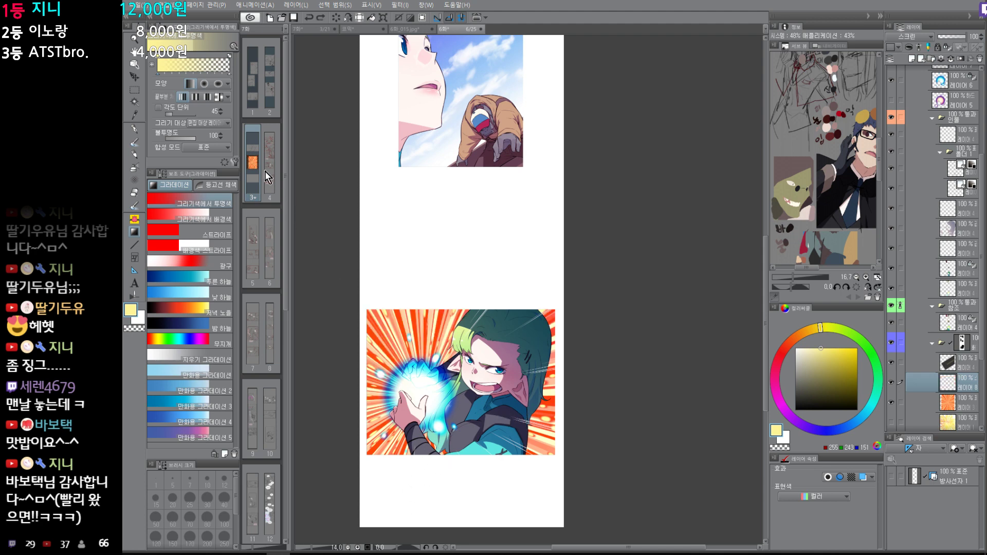
# Step: Switch the gradient to circular and draw a red and a pale-yellow radial gradient on the Screen layer, centred on the glowing hand
pyautogui.click(204, 83)
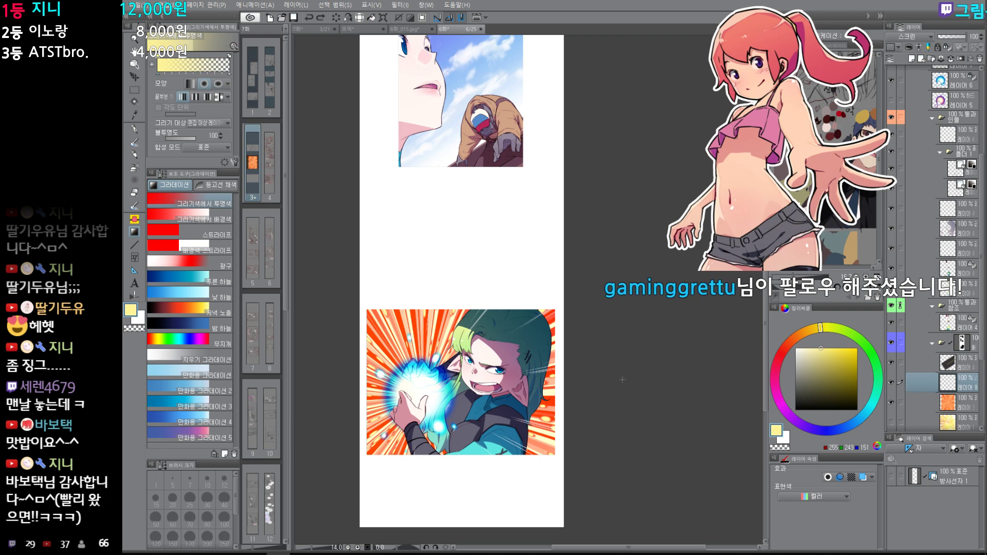
pyautogui.click(778, 364)
pyautogui.click(856, 348)
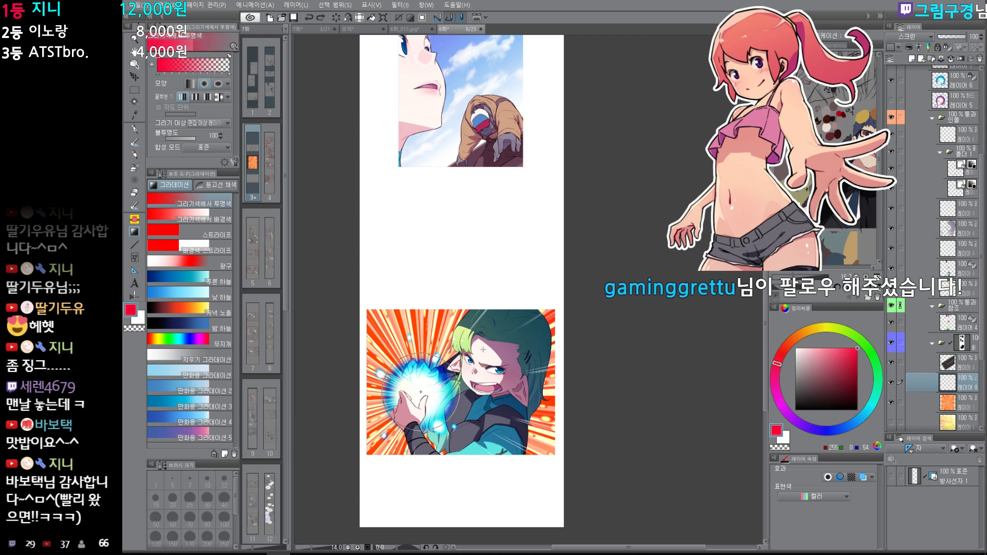
pyautogui.moveTo(482, 350); pyautogui.dragTo(503, 451)
pyautogui.click(821, 348)
pyautogui.click(823, 327)
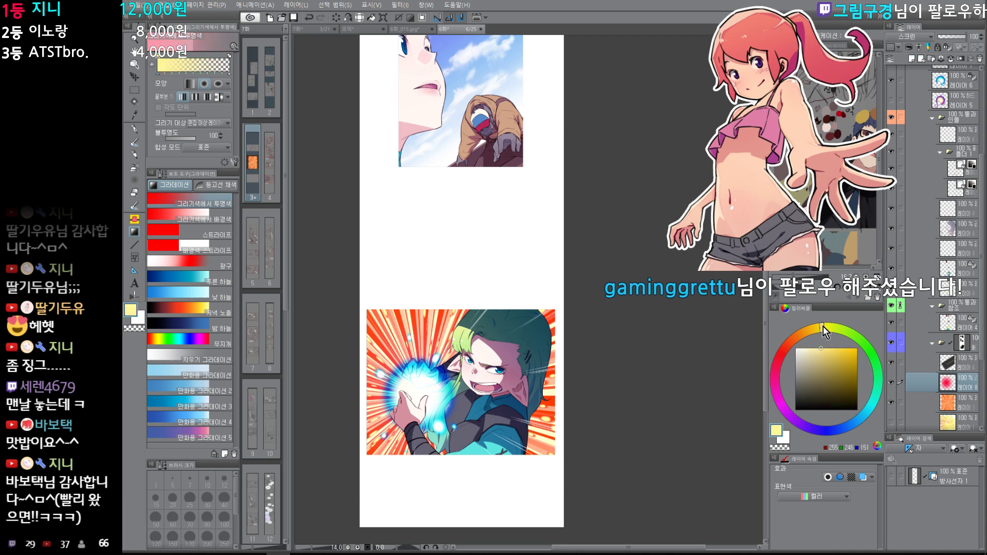
pyautogui.moveTo(419, 394); pyautogui.dragTo(608, 328)
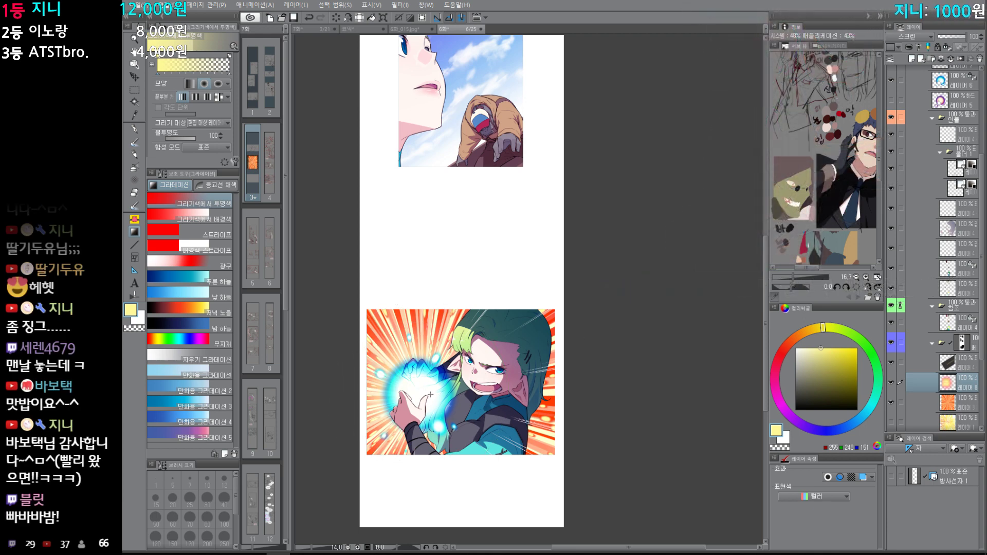
pyautogui.moveTo(537, 394); pyautogui.dragTo(519, 387)
pyautogui.moveTo(537, 338); pyautogui.dragTo(523, 402)
pyautogui.moveTo(514, 442); pyautogui.dragTo(529, 438)
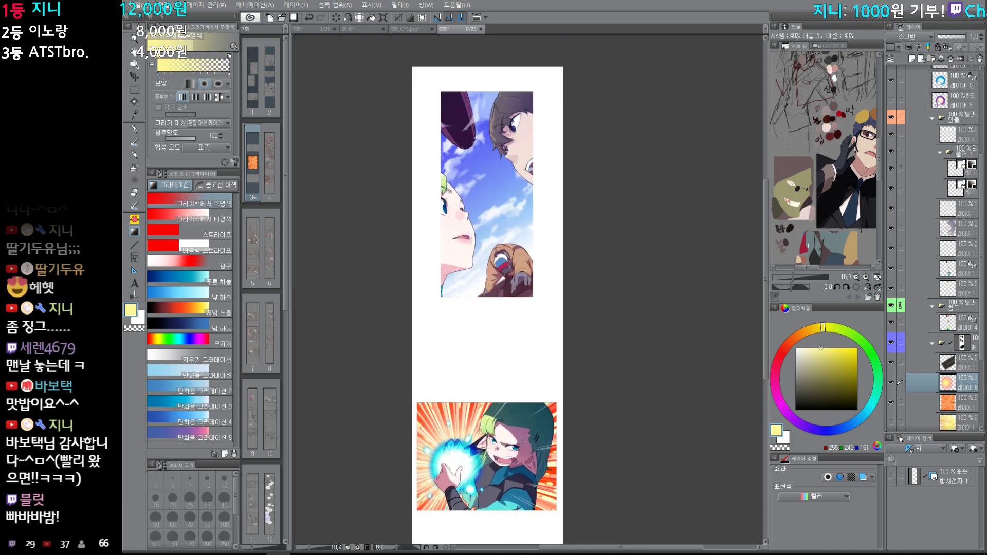
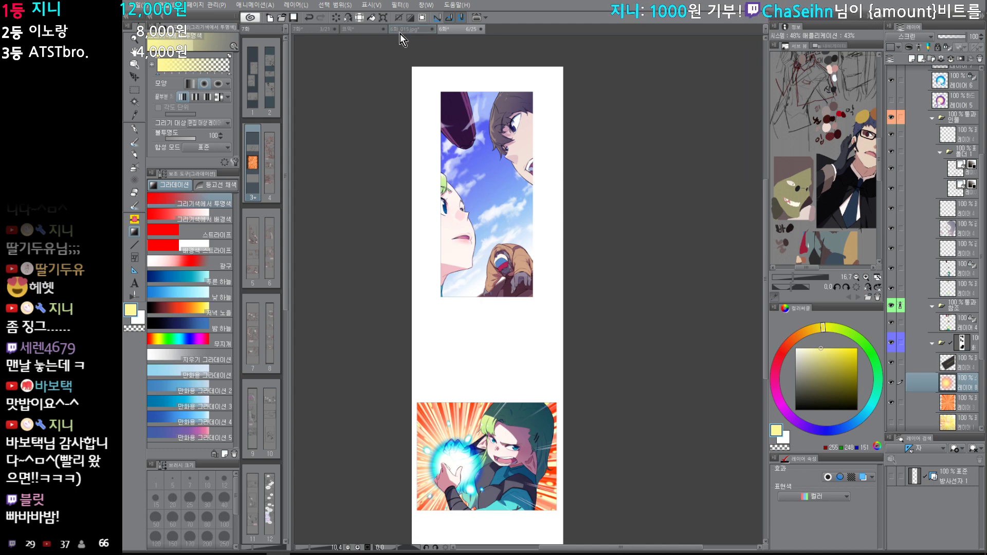
# Step: Switch to the striped texture canvas, clear away its artwork layers down to the ruler and paper layers, and deselect
pyautogui.click(363, 28)
pyautogui.hotkey('ctrl', 'z')
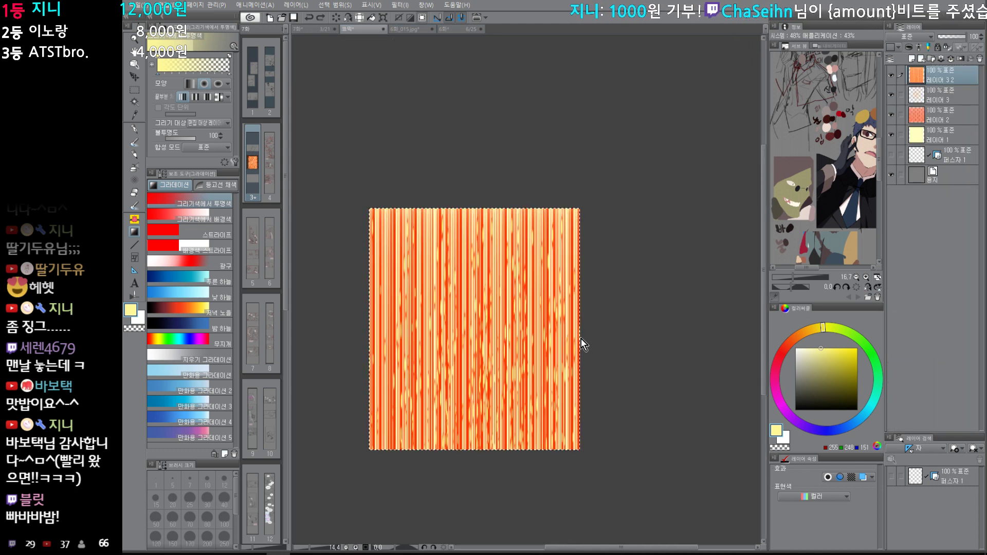
pyautogui.click(517, 398)
pyautogui.moveTo(517, 397); pyautogui.dragTo(526, 401)
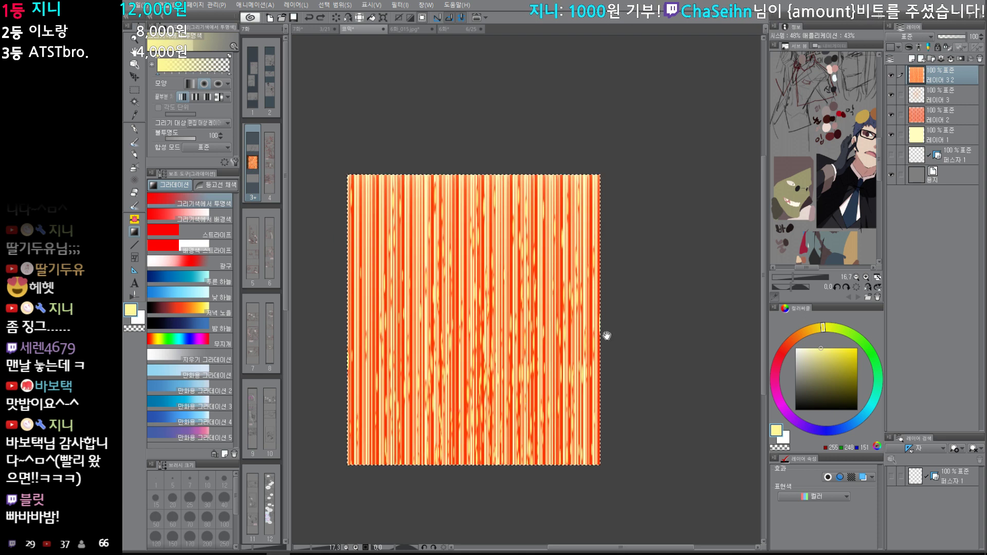
pyautogui.press('Delete')
pyautogui.hotkey('ctrl', 'z')
pyautogui.hotkey('ctrl', 'z')
pyautogui.hotkey('ctrl', 'z')
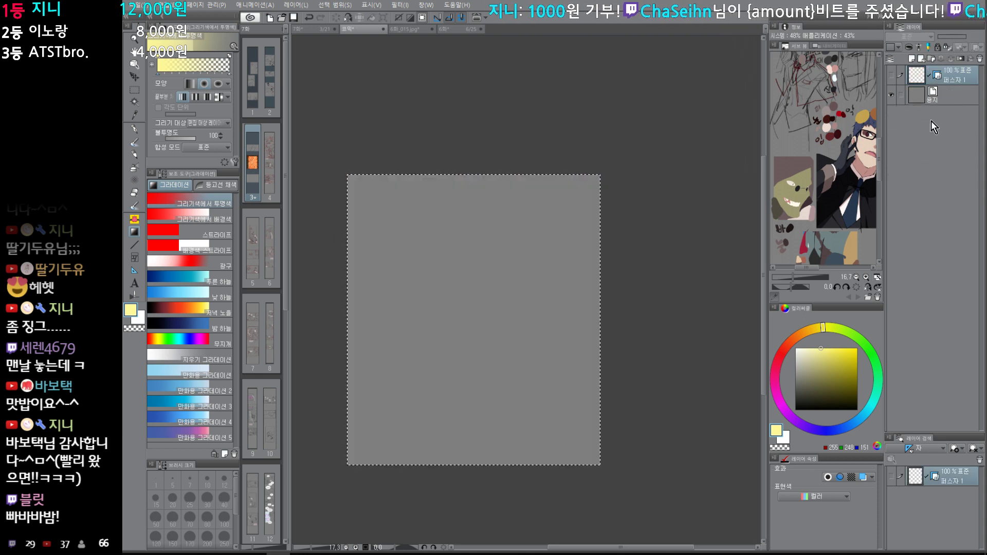
pyautogui.click(828, 477)
pyautogui.click(831, 472)
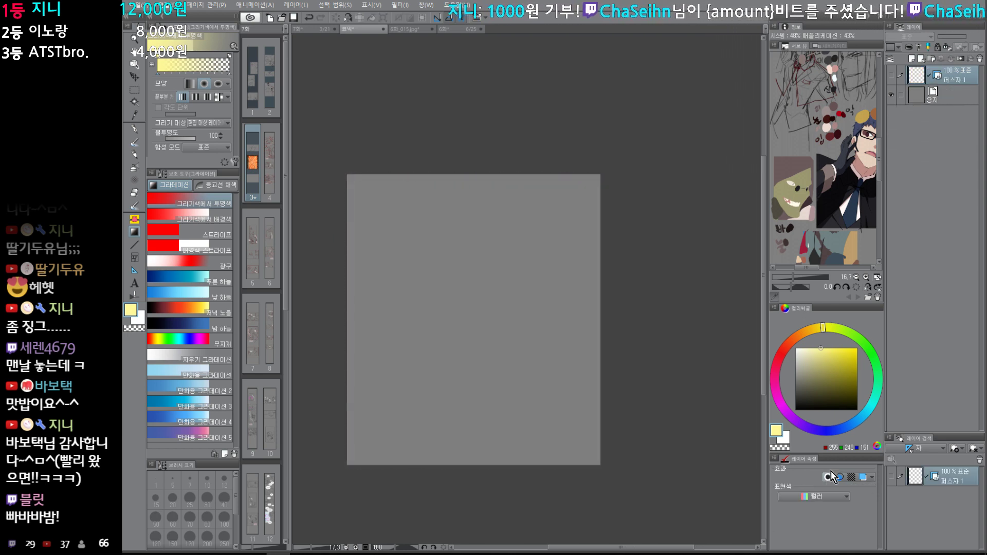
# Step: Add a new raster layer filled with white, and add another empty layer above it
pyautogui.hotkey('ctrl', 'shift', 'n')
pyautogui.press('Return')
pyautogui.moveTo(818, 368); pyautogui.dragTo(855, 331)
pyautogui.hotkey('alt', 'Delete')
pyautogui.hotkey('ctrl', 'shift', 'n')
pyautogui.press('Return')
# Step: Paint broad, soft vertical strokes in light orange across most of the canvas with the soft pen at about size 464
pyautogui.press('p')
pyautogui.click(783, 354)
pyautogui.click(800, 334)
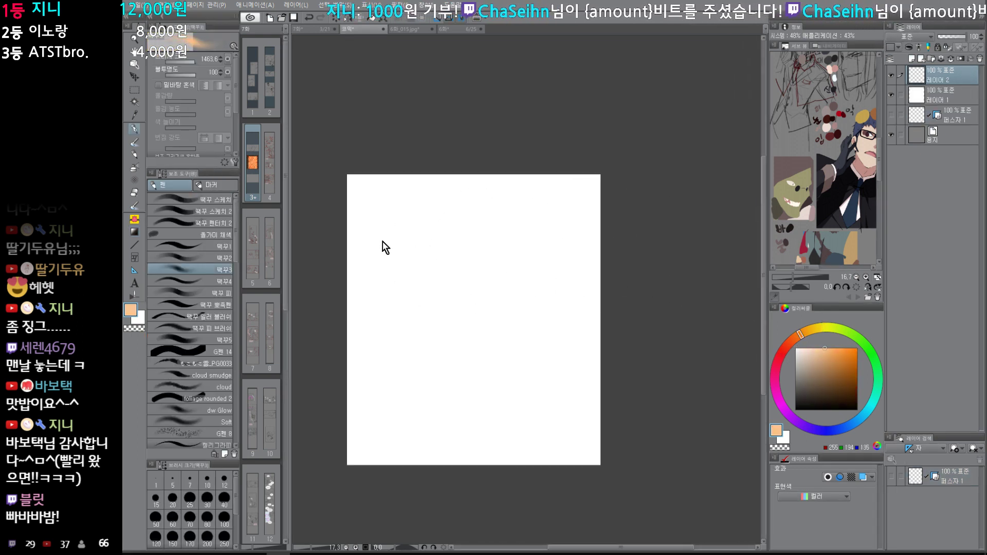
pyautogui.moveTo(370, 170); pyautogui.dragTo(369, 442)
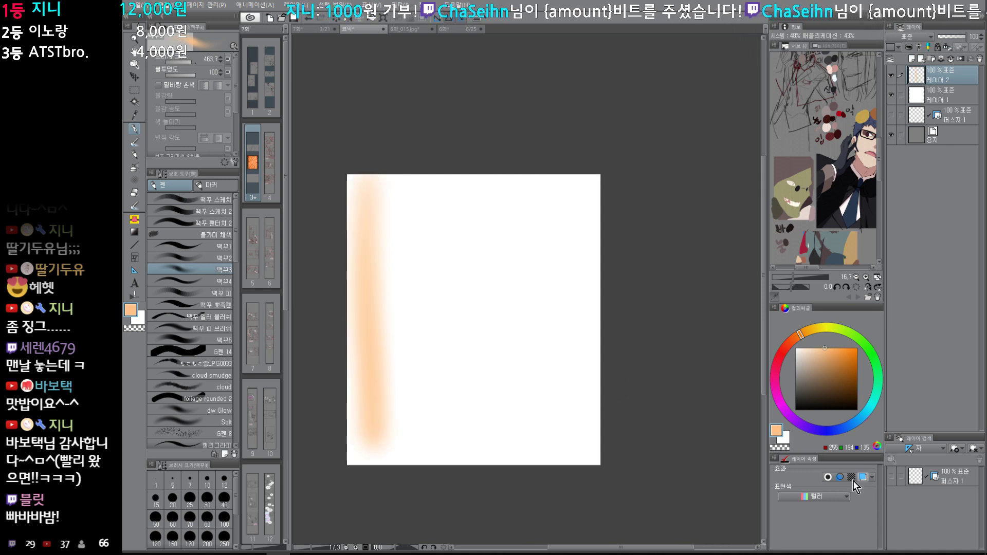
pyautogui.moveTo(370, 190)
pyautogui.mouseDown()
pyautogui.moveTo(348, 341)
pyautogui.moveTo(352, 326)
pyautogui.moveTo(381, 326)
pyautogui.moveTo(380, 462)
pyautogui.mouseUp()
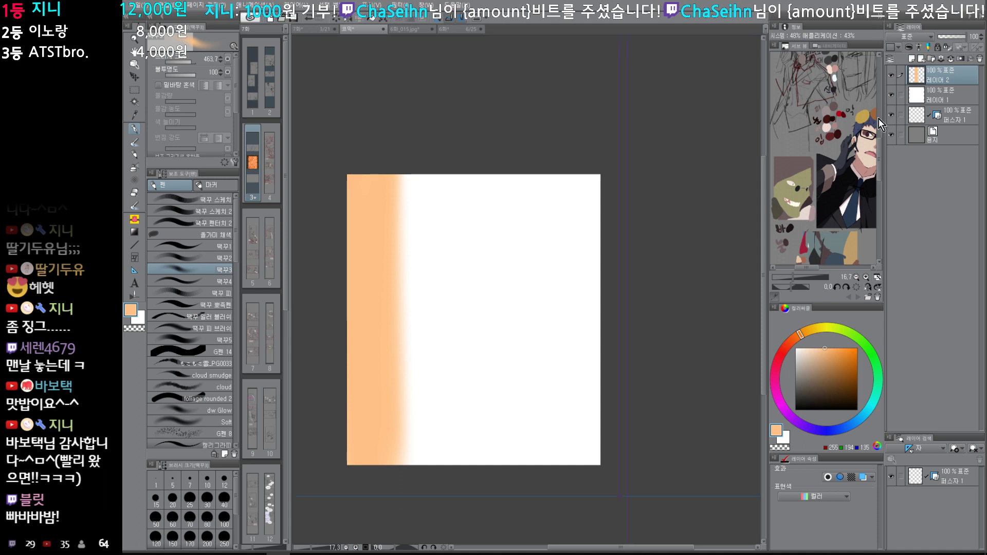
pyautogui.moveTo(408, 178)
pyautogui.mouseDown()
pyautogui.moveTo(406, 255)
pyautogui.moveTo(449, 485)
pyautogui.mouseUp()
pyautogui.moveTo(476, 170); pyautogui.dragTo(450, 485)
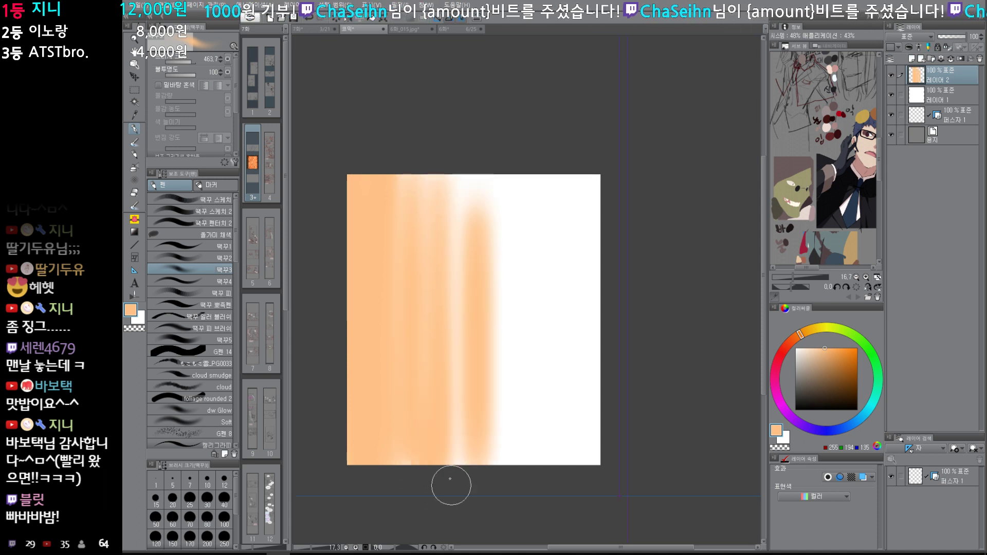
pyautogui.moveTo(480, 144)
pyautogui.mouseDown()
pyautogui.moveTo(476, 480)
pyautogui.moveTo(497, 525)
pyautogui.mouseUp()
# Step: Add soft pinkish-red and pale-yellow vertical streaks along the canvas's left side
pyautogui.click(788, 353)
pyautogui.click(823, 358)
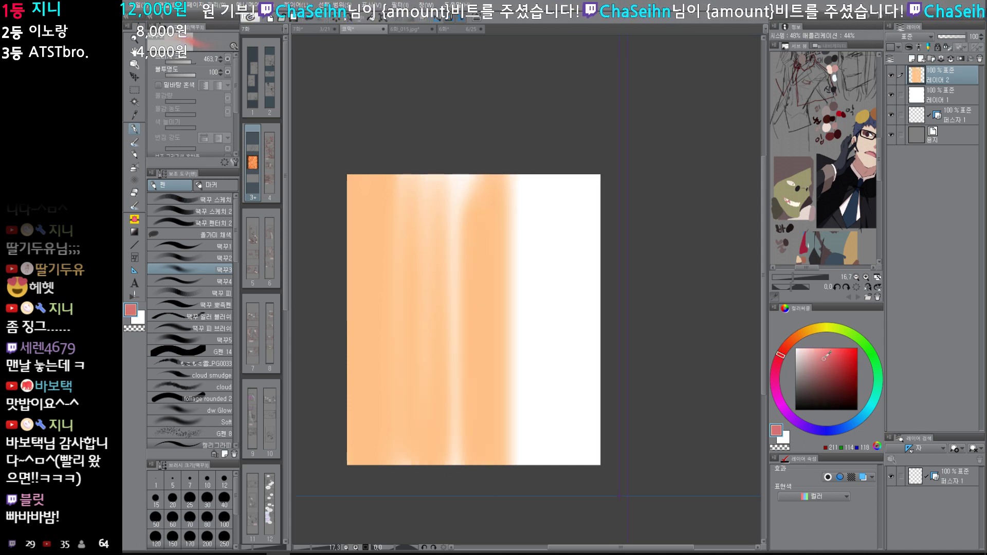
pyautogui.moveTo(357, 172)
pyautogui.mouseDown()
pyautogui.moveTo(375, 214)
pyautogui.moveTo(354, 421)
pyautogui.mouseUp()
pyautogui.click(814, 330)
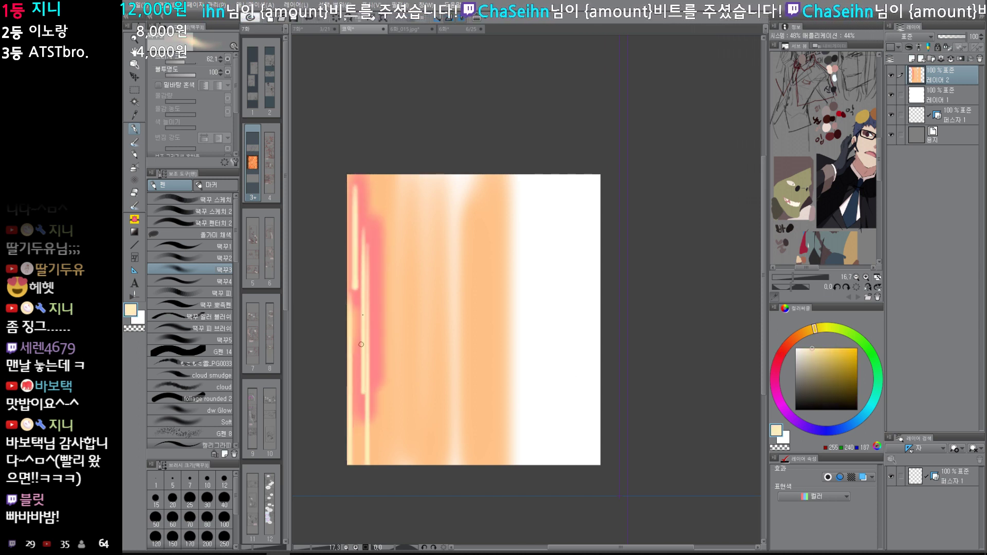
pyautogui.moveTo(387, 344); pyautogui.dragTo(380, 457)
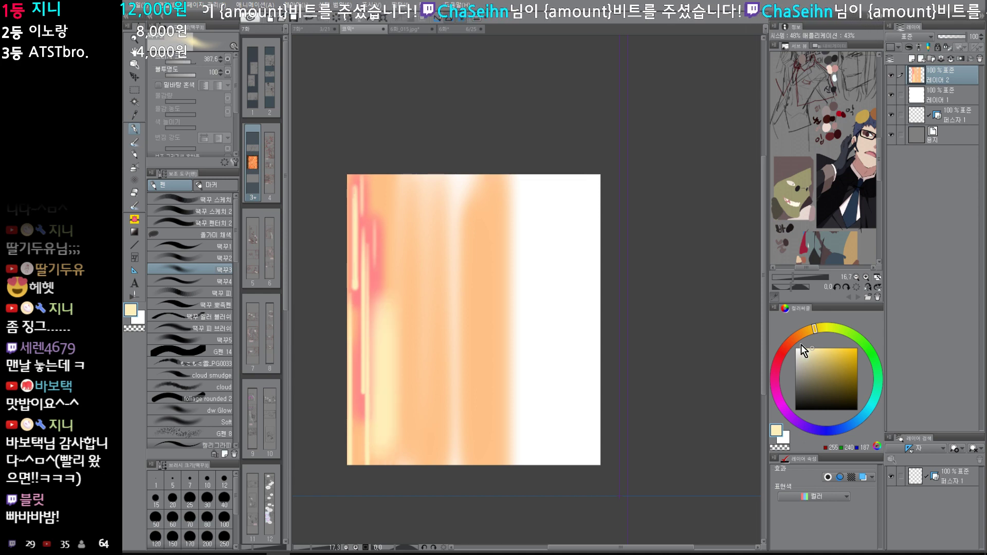
# Step: Paint short orange-red vertical streaks over the light-orange area with the soft pen at about size 215
pyautogui.click(787, 345)
pyautogui.click(821, 348)
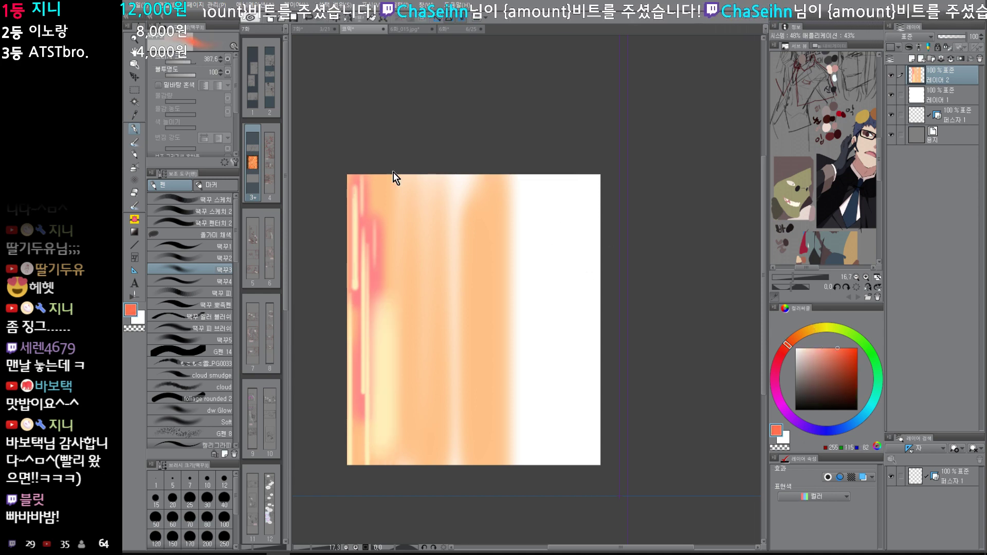
pyautogui.moveTo(393, 177); pyautogui.dragTo(392, 293)
pyautogui.moveTo(393, 374); pyautogui.dragTo(394, 448)
pyautogui.moveTo(428, 291); pyautogui.dragTo(428, 391)
pyautogui.moveTo(430, 169); pyautogui.dragTo(430, 216)
pyautogui.moveTo(463, 252); pyautogui.dragTo(462, 416)
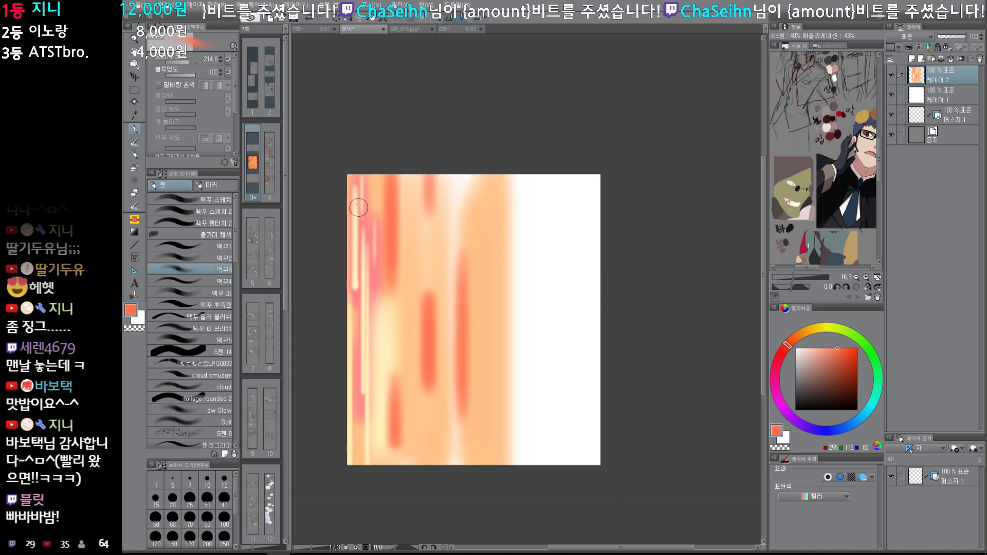
pyautogui.moveTo(359, 207); pyautogui.dragTo(360, 446)
pyautogui.moveTo(495, 291); pyautogui.dragTo(492, 464)
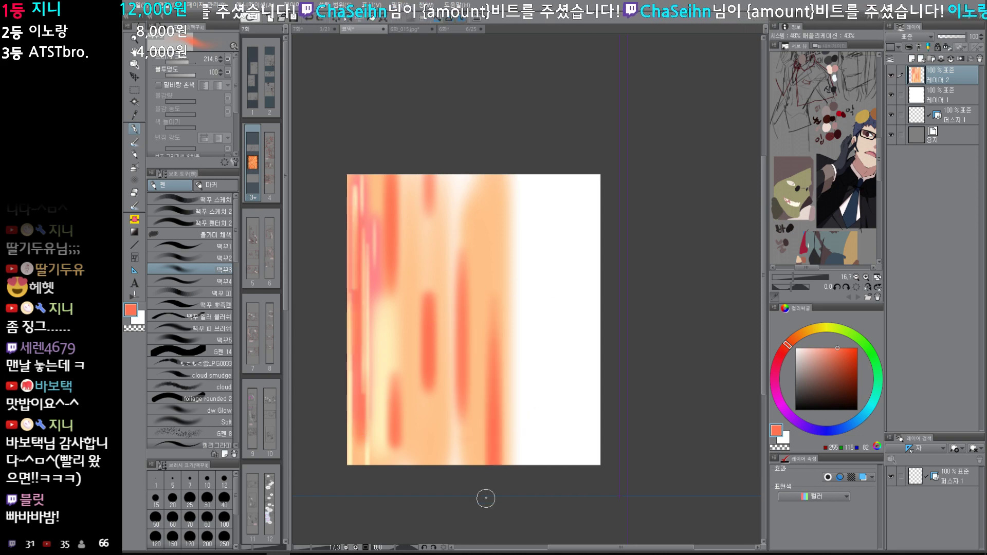
pyautogui.moveTo(451, 204); pyautogui.dragTo(455, 278)
pyautogui.moveTo(443, 303); pyautogui.dragTo(444, 410)
pyautogui.moveTo(409, 249); pyautogui.dragTo(414, 454)
pyautogui.moveTo(430, 409); pyautogui.dragTo(433, 447)
# Step: Paint thin yellow highlights inside the orange-red streaks, and try the motion blur filter on the layer
pyautogui.click(823, 348)
pyautogui.click(818, 328)
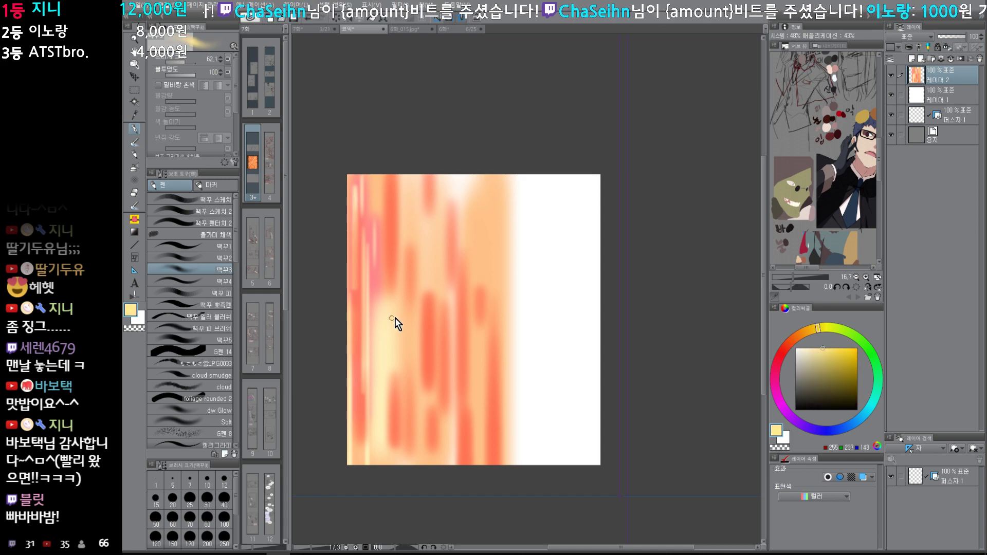
pyautogui.moveTo(394, 324); pyautogui.dragTo(385, 324)
pyautogui.moveTo(388, 221); pyautogui.dragTo(388, 267)
pyautogui.moveTo(389, 193); pyautogui.dragTo(389, 205)
pyautogui.moveTo(429, 381); pyautogui.dragTo(427, 311)
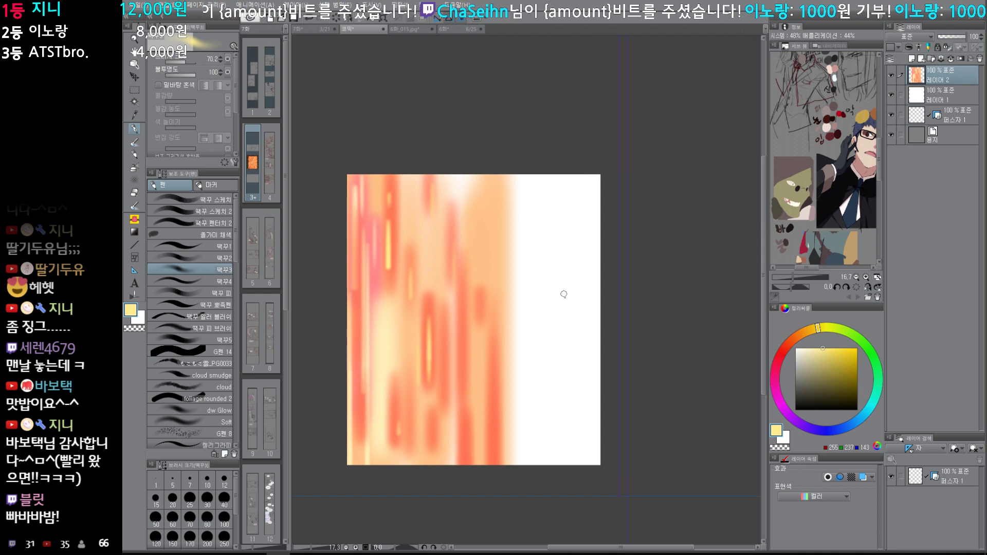
pyautogui.hotkey('ctrl', 'f')
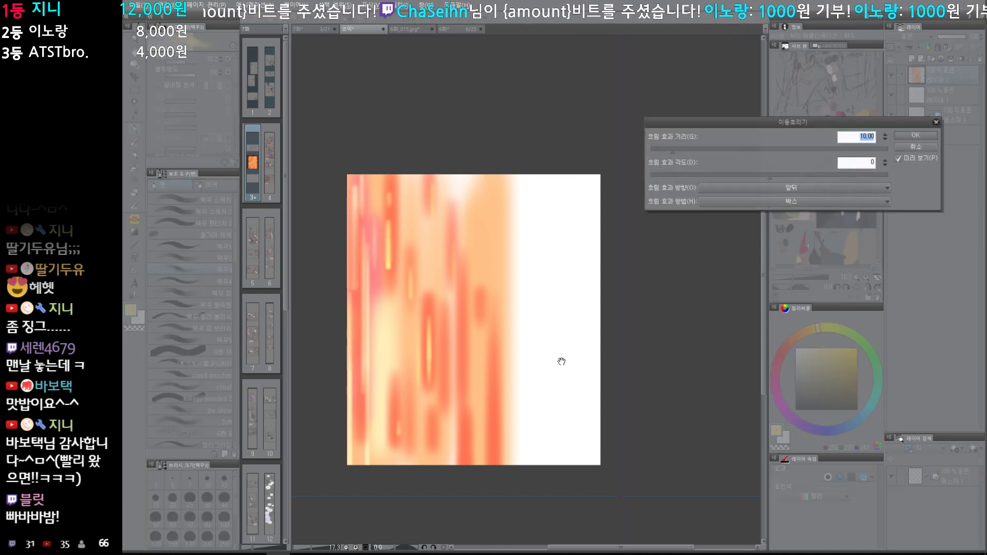
pyautogui.press('Escape')
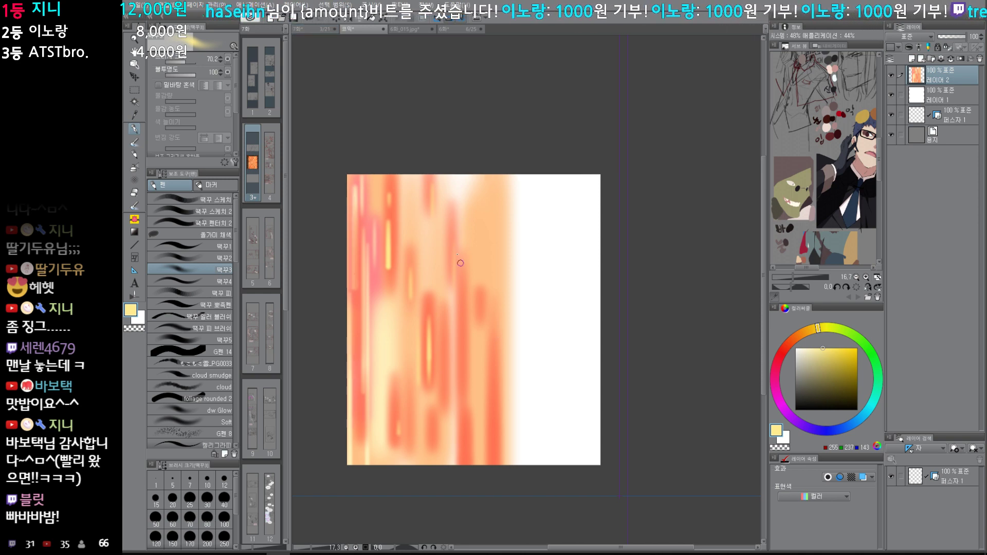
# Step: Switch to the comic page with the hammer-wielding man and cut the orange focus-line image from his panel
pyautogui.click(324, 29)
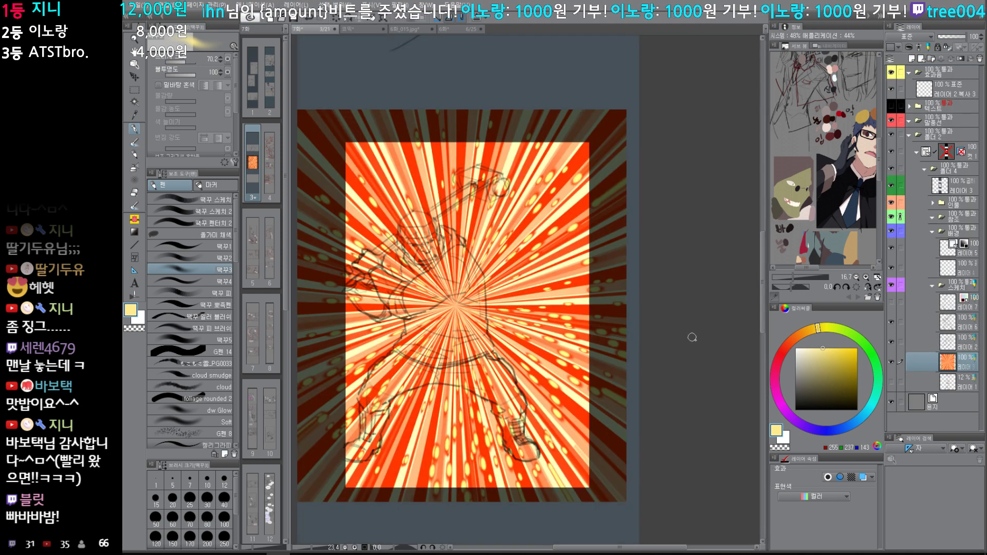
pyautogui.hotkey('ctrl', 'x')
pyautogui.scroll(-2, 572, 385)
pyautogui.moveTo(571, 382); pyautogui.dragTo(527, 410)
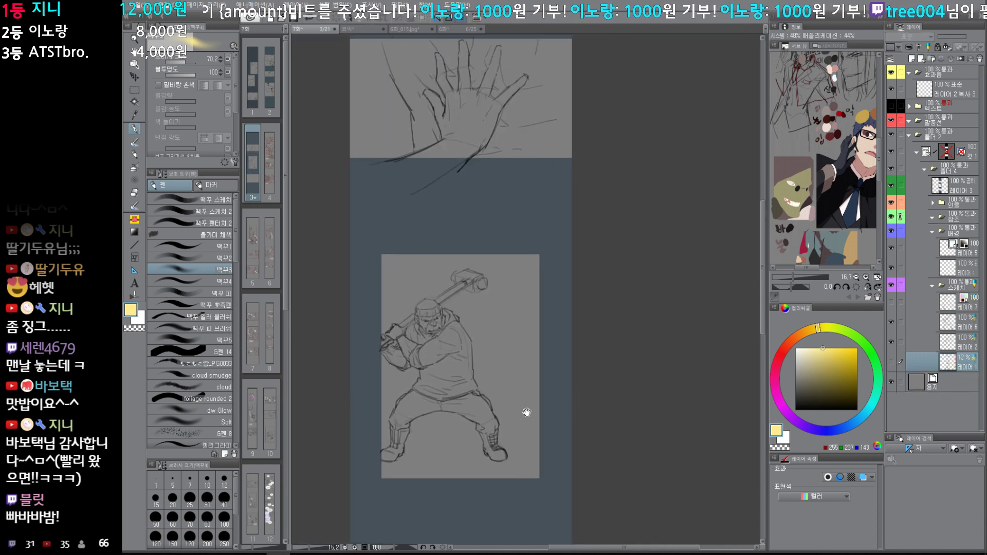
# Step: Place a radial-line ruler centred on the hammer man's face and select the empty layer in the background folder
pyautogui.press('u')
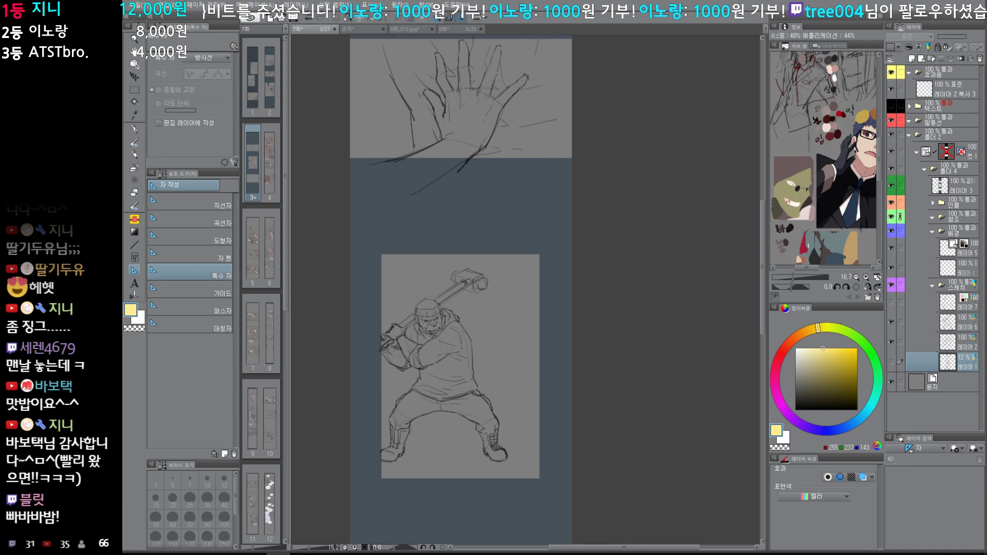
pyautogui.click(428, 321)
pyautogui.click(926, 268)
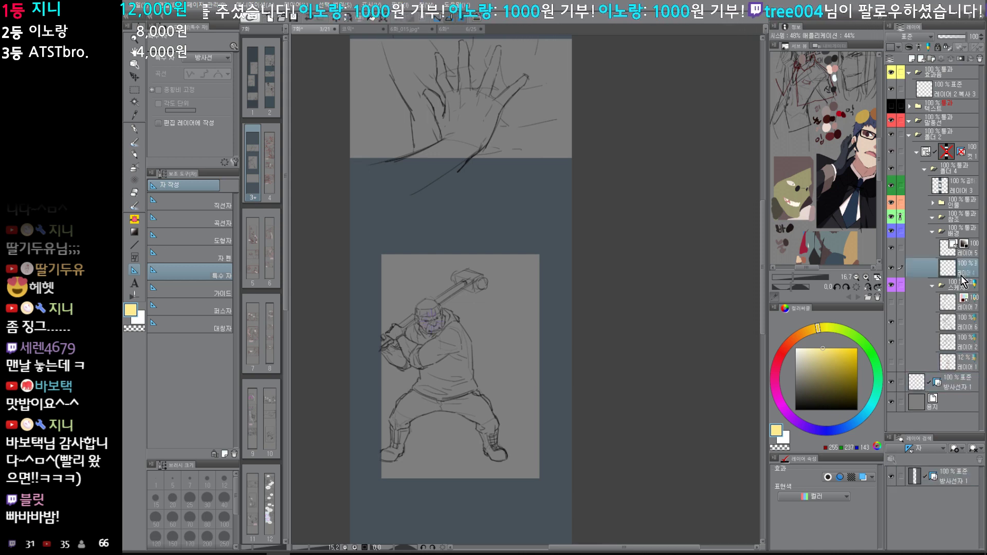
# Step: Draw black focus lines around the hammer man's panel edges with the 떡꾸1 pen at size 29.5, snapping to the radial ruler
pyautogui.press('p')
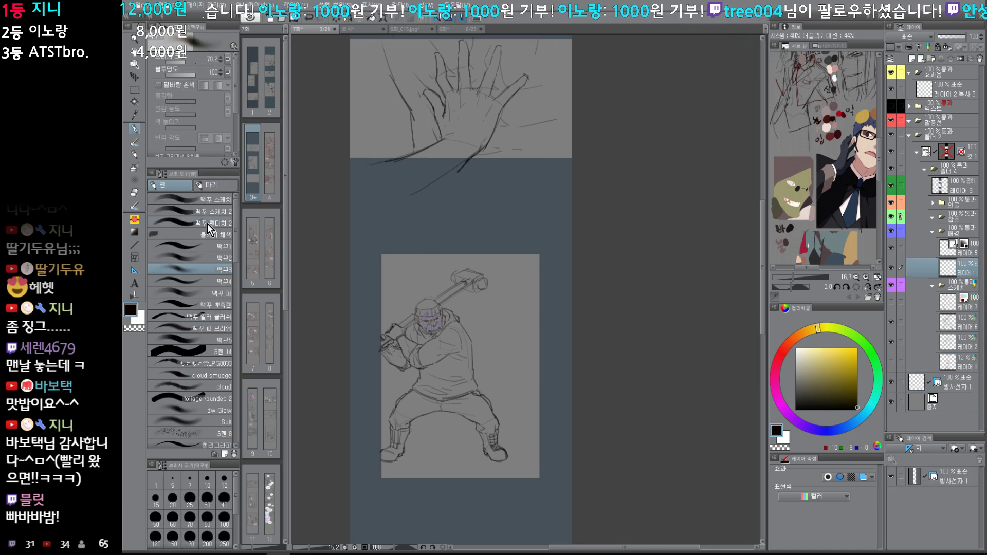
pyautogui.click(216, 246)
pyautogui.press('[')
pyautogui.moveTo(571, 284)
pyautogui.mouseDown()
pyautogui.moveTo(471, 311)
pyautogui.moveTo(502, 299)
pyautogui.mouseUp()
pyautogui.moveTo(572, 260); pyautogui.dragTo(512, 285)
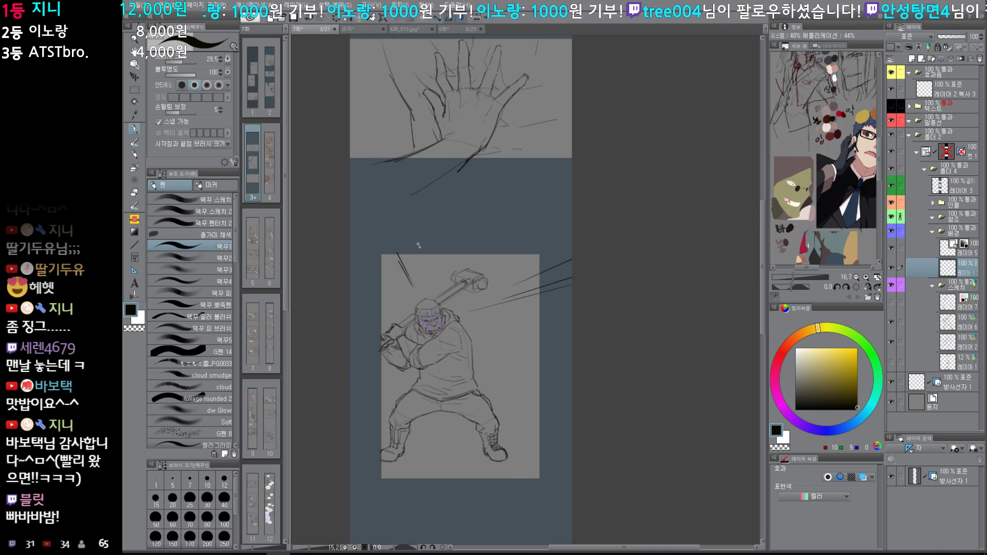
pyautogui.moveTo(386, 235); pyautogui.dragTo(411, 285)
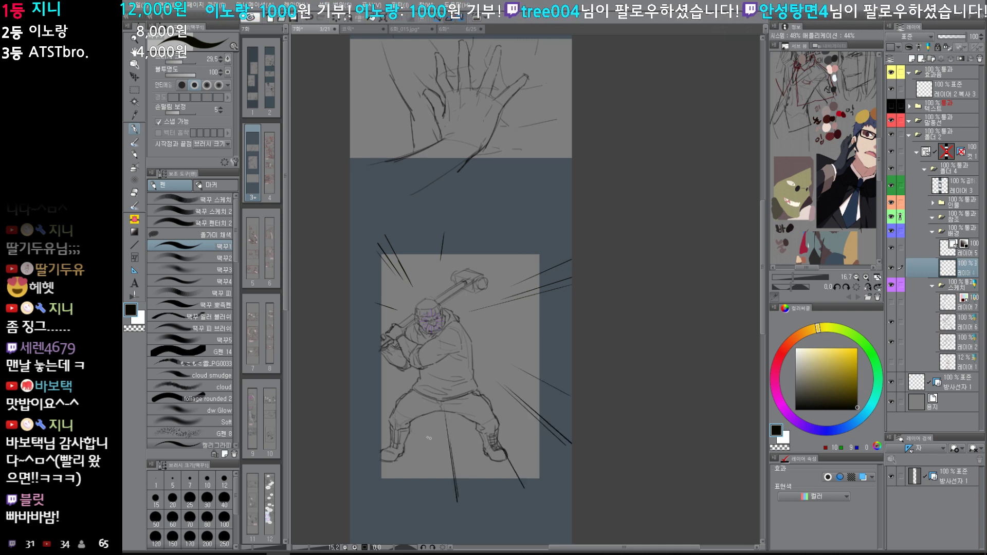
# Step: Examine how focus-line effects are used in the glowing-hand page and the finished comic page's action panels
pyautogui.click(473, 29)
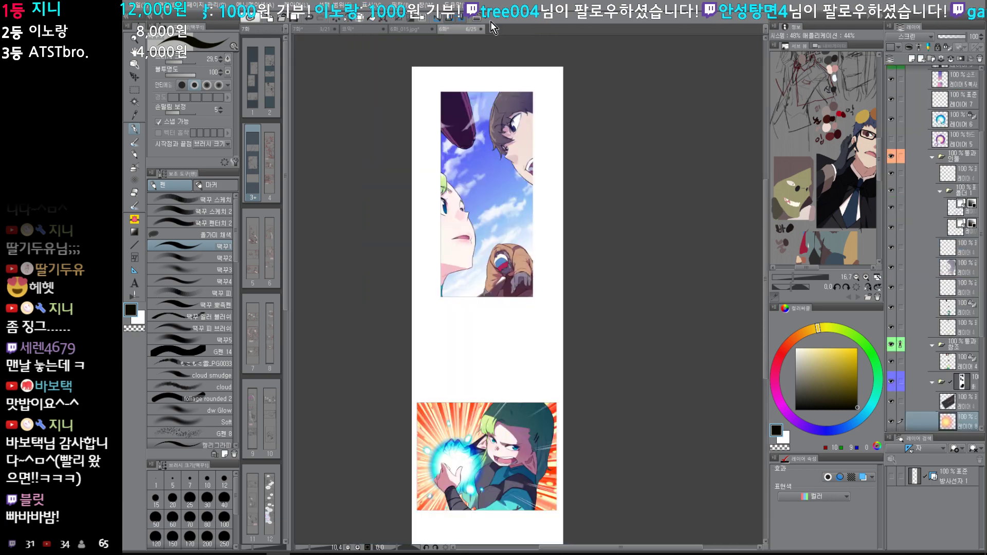
pyautogui.moveTo(509, 68); pyautogui.dragTo(465, 290)
pyautogui.click(412, 29)
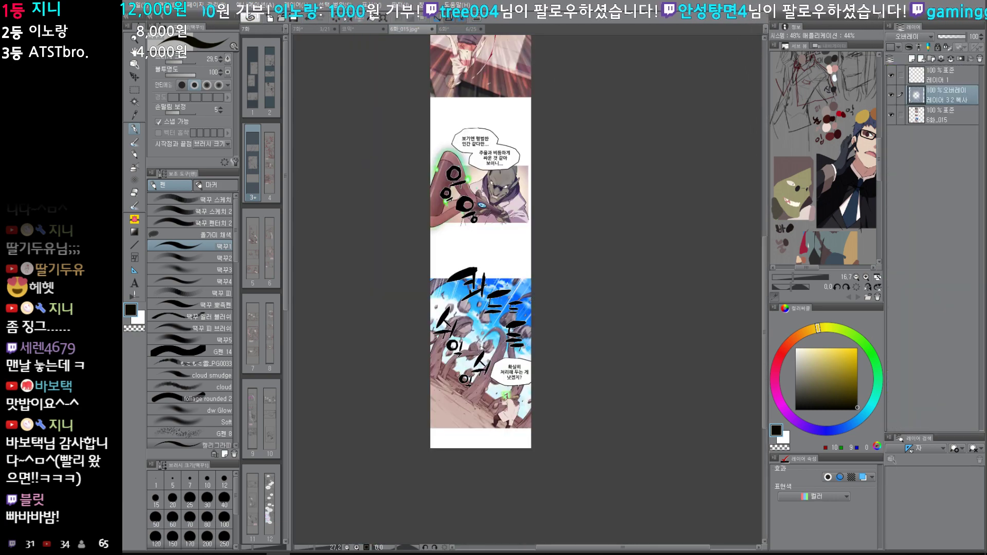
pyautogui.moveTo(499, 54); pyautogui.dragTo(489, 288)
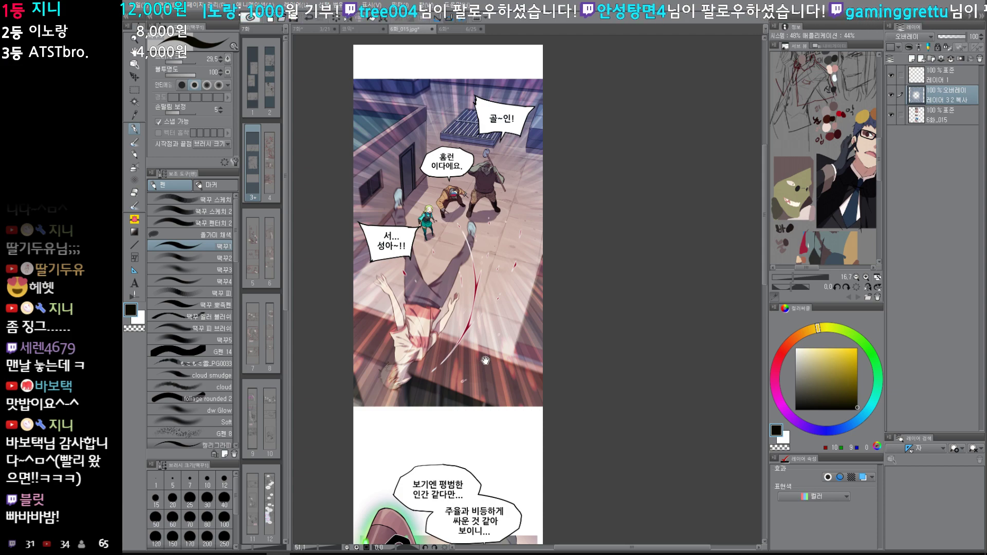
pyautogui.scroll(-10, 485, 361)
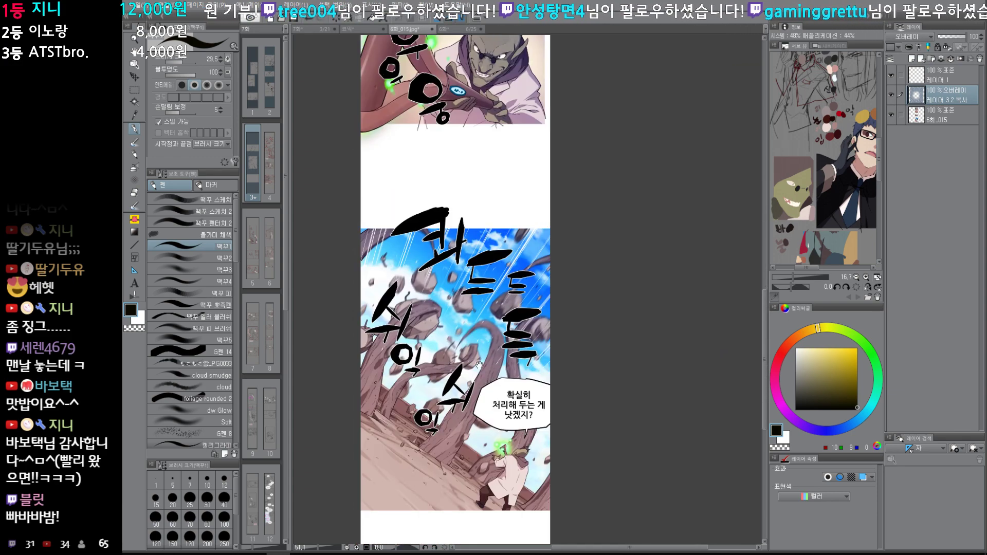
pyautogui.scroll(5, 451, 412)
pyautogui.click(464, 29)
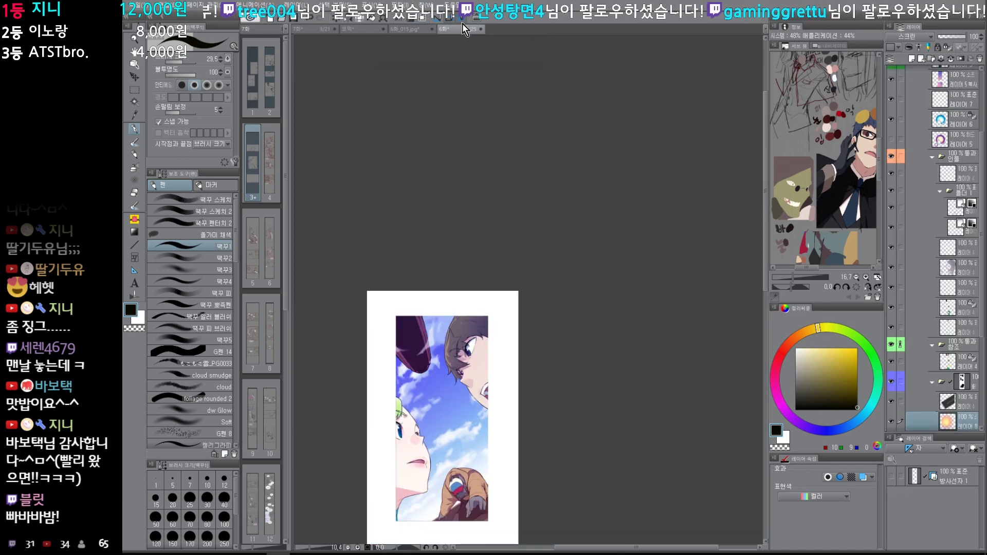
# Step: Return to the texture canvas and undo the soft streak painting and the layer clearing, back to the orange striped artwork
pyautogui.click(375, 30)
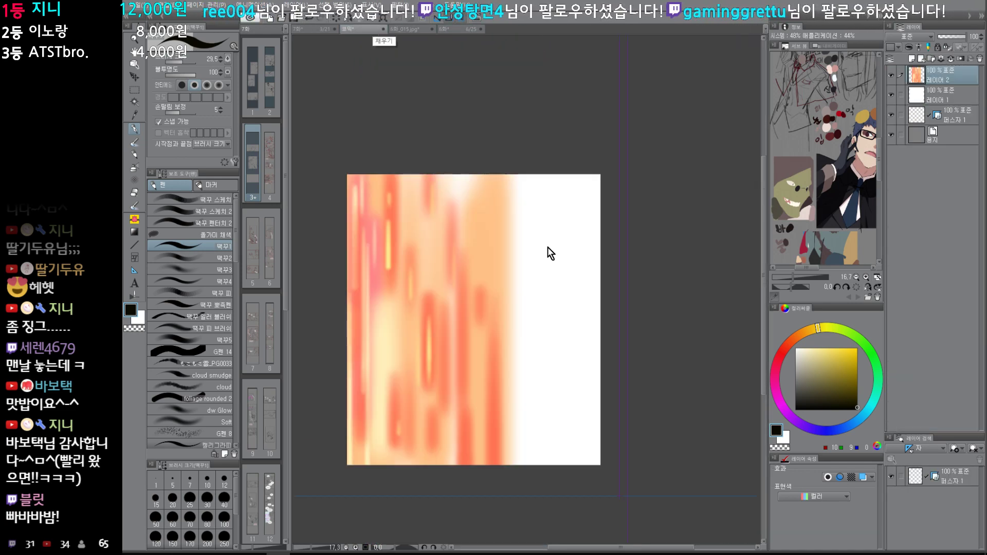
pyautogui.hotkey('ctrl', 'z')
pyautogui.hotkey('ctrl', 'z')
pyautogui.hotkey('ctrl', 'z')
pyautogui.hotkey('ctrl', 'z')
pyautogui.hotkey('ctrl', 'z')
pyautogui.hotkey('ctrl', 'z')
pyautogui.hotkey('ctrl', 'z')
pyautogui.hotkey('ctrl', 'z')
pyautogui.hotkey('ctrl', 'z')
pyautogui.hotkey('ctrl', 'z')
pyautogui.hotkey('ctrl', 'z')
pyautogui.hotkey('ctrl', 'z')
pyautogui.hotkey('ctrl', 'z')
pyautogui.hotkey('ctrl', 'z')
pyautogui.hotkey('ctrl', 'z')
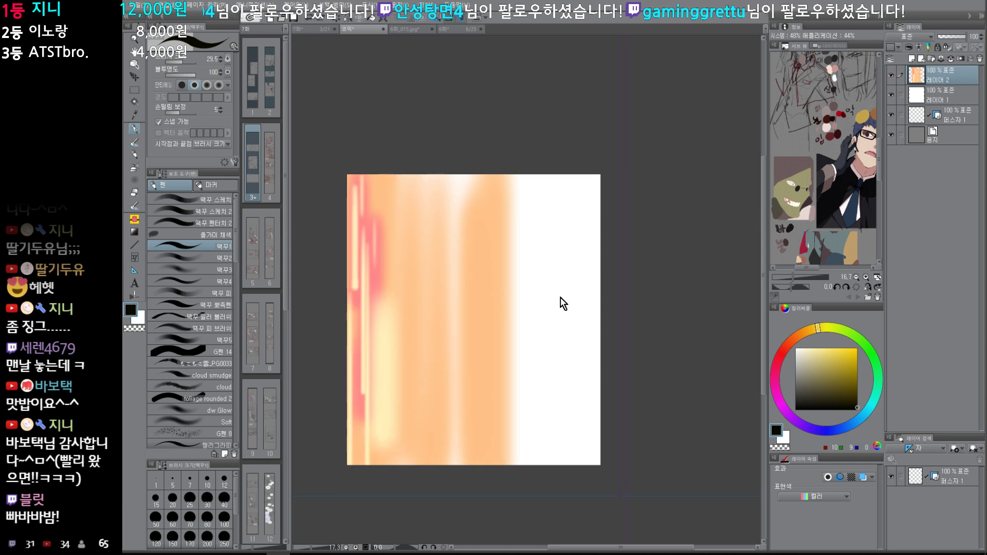
pyautogui.hotkey('ctrl', 'y')
pyautogui.hotkey('ctrl', 'y')
pyautogui.hotkey('ctrl', 'y')
pyautogui.hotkey('ctrl', 'y')
pyautogui.hotkey('ctrl', 'y')
pyautogui.hotkey('ctrl', 'y')
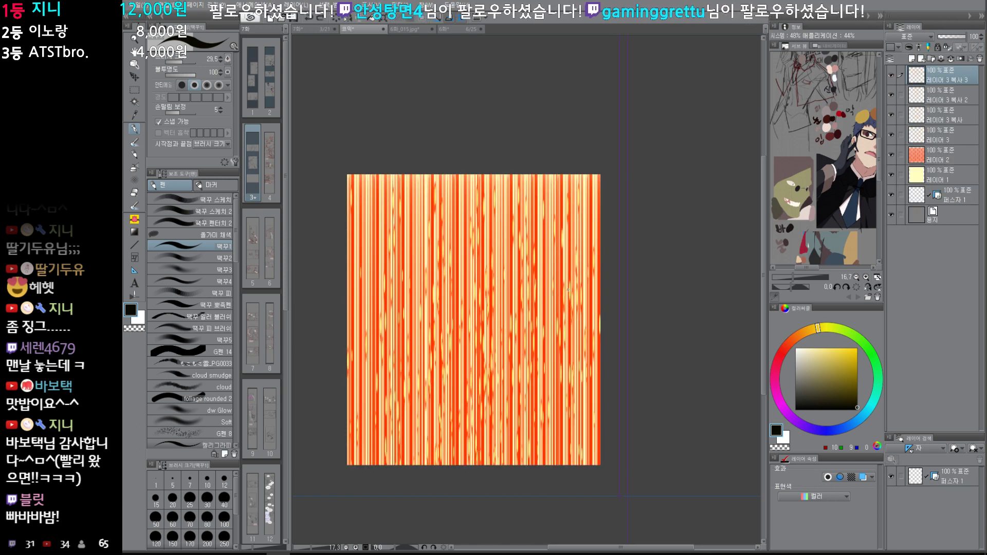
# Step: Undo the highlight layers above the stripes and hide the pale-yellow layer beneath the red-orange stripe layer
pyautogui.hotkey('ctrl', 'z')
pyautogui.hotkey('ctrl', 'z')
pyautogui.hotkey('ctrl', 'z')
pyautogui.hotkey('ctrl', 'z')
pyautogui.hotkey('ctrl', 'z')
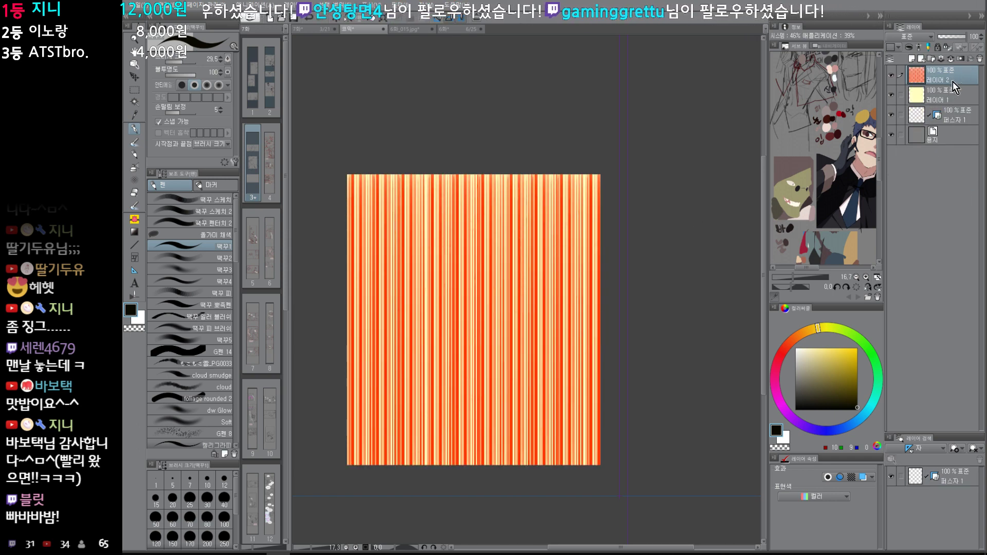
pyautogui.hotkey('ctrl', 'z')
pyautogui.hotkey('ctrl', 'z')
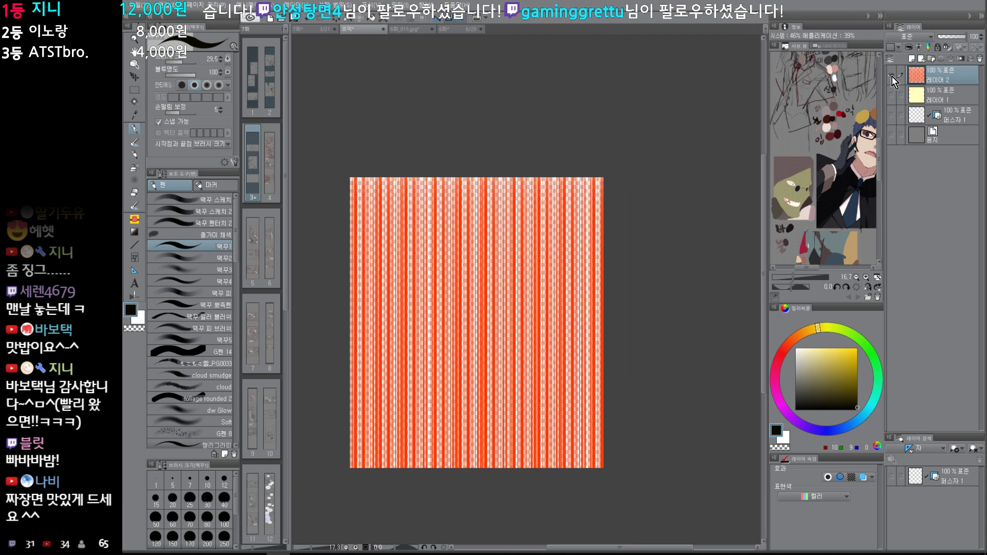
# Step: Show the pale-yellow layer again and copy the red-orange stripe layer into the comic page above the existing overlay layer
pyautogui.moveTo(595, 397); pyautogui.dragTo(597, 396)
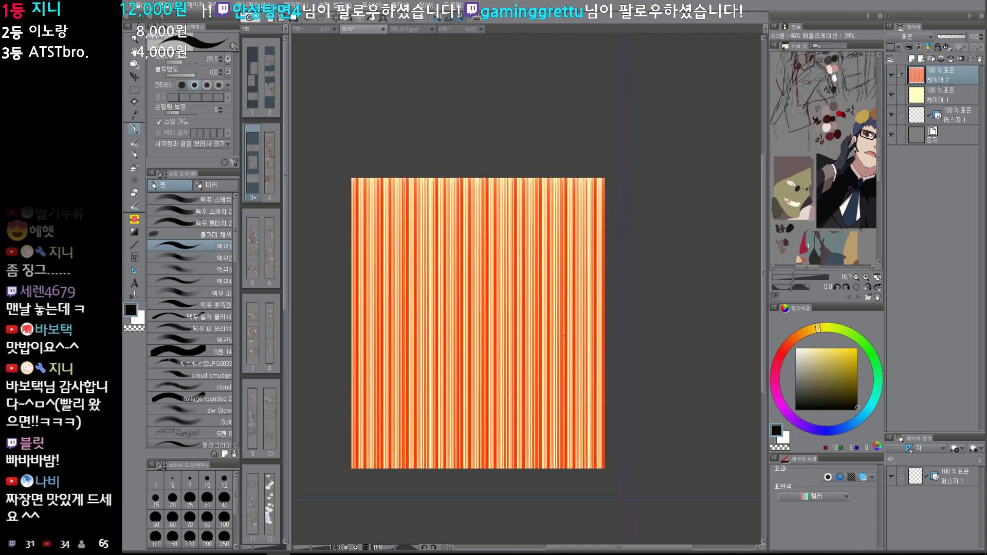
pyautogui.click(461, 30)
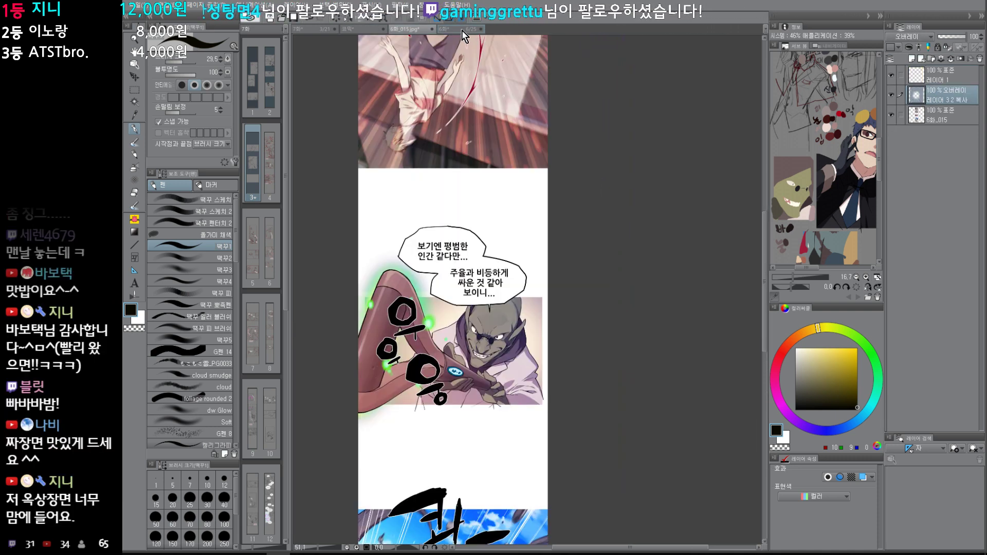
pyautogui.click(411, 30)
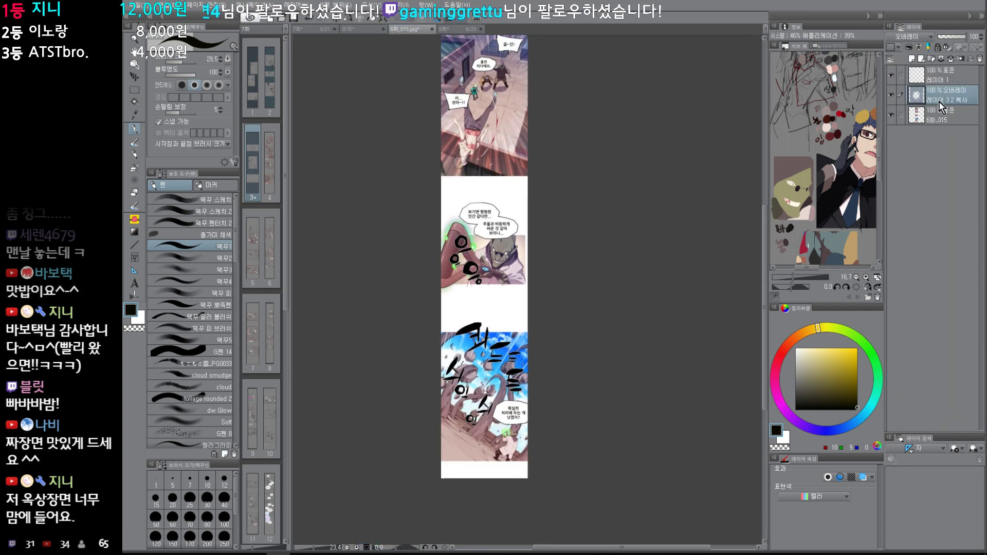
pyautogui.hotkey('ctrl', 't')
pyautogui.moveTo(670, 207); pyautogui.dragTo(610, 262)
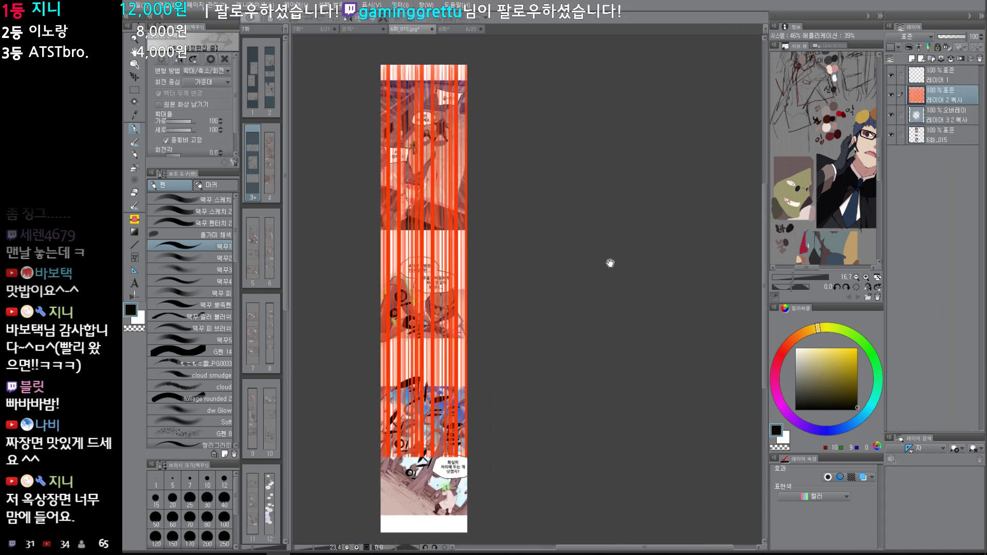
# Step: Scale the copied stripe layer down proportionally and tilt it about 25° over the flying-rocks panel
pyautogui.moveTo(696, 273); pyautogui.dragTo(639, 275)
pyautogui.scroll(-2, 639, 275)
pyautogui.moveTo(562, 269); pyautogui.dragTo(425, 271)
pyautogui.moveTo(421, 264); pyautogui.dragTo(526, 350)
pyautogui.press('Return')
pyautogui.moveTo(612, 340); pyautogui.dragTo(588, 377)
pyautogui.moveTo(494, 260); pyautogui.dragTo(517, 263)
pyautogui.scroll(2, 518, 263)
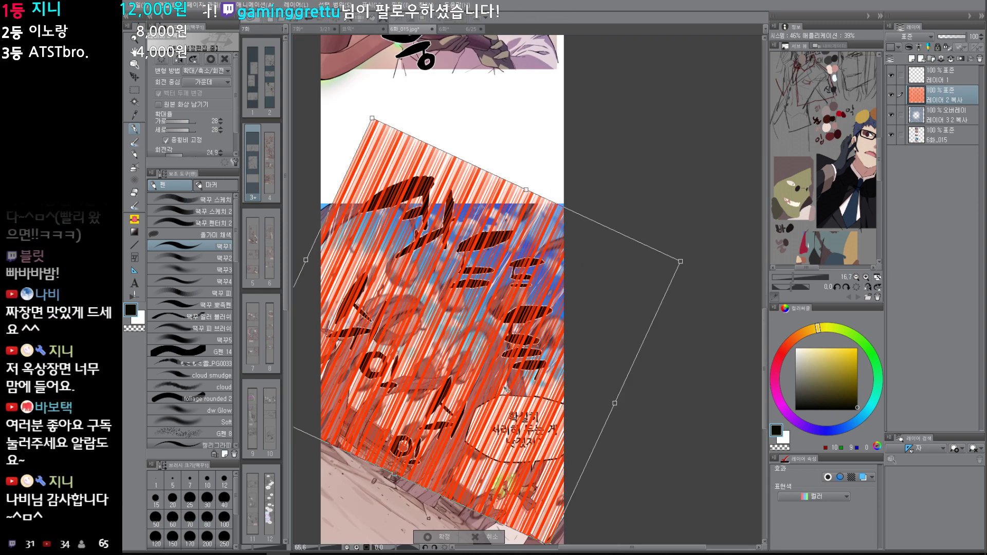
# Step: Distort the stripe layer's corners and edges so the slanted lines spread across the whole width of the flying-rocks panel
pyautogui.moveTo(372, 119); pyautogui.dragTo(333, 84)
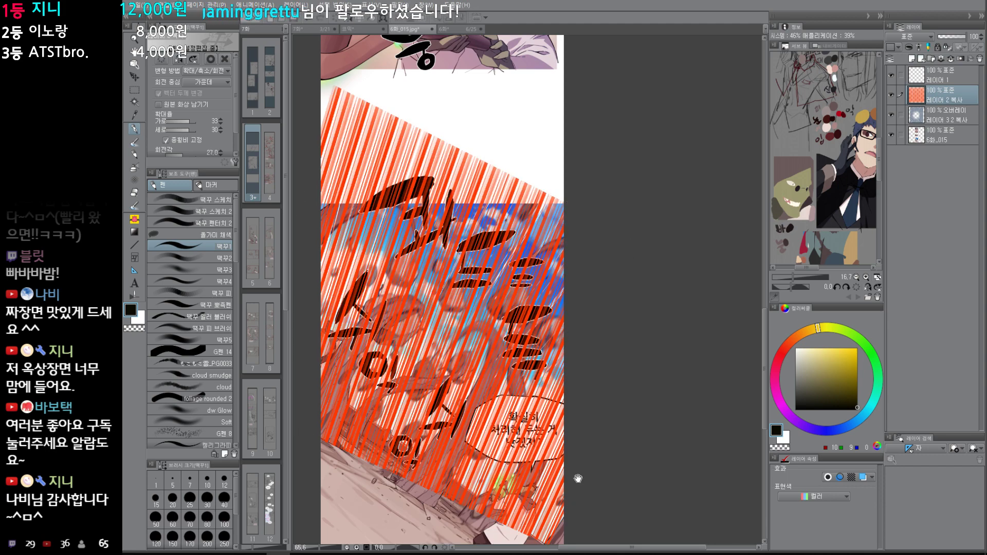
pyautogui.moveTo(577, 478); pyautogui.dragTo(607, 383)
pyautogui.moveTo(584, 448); pyautogui.dragTo(550, 384)
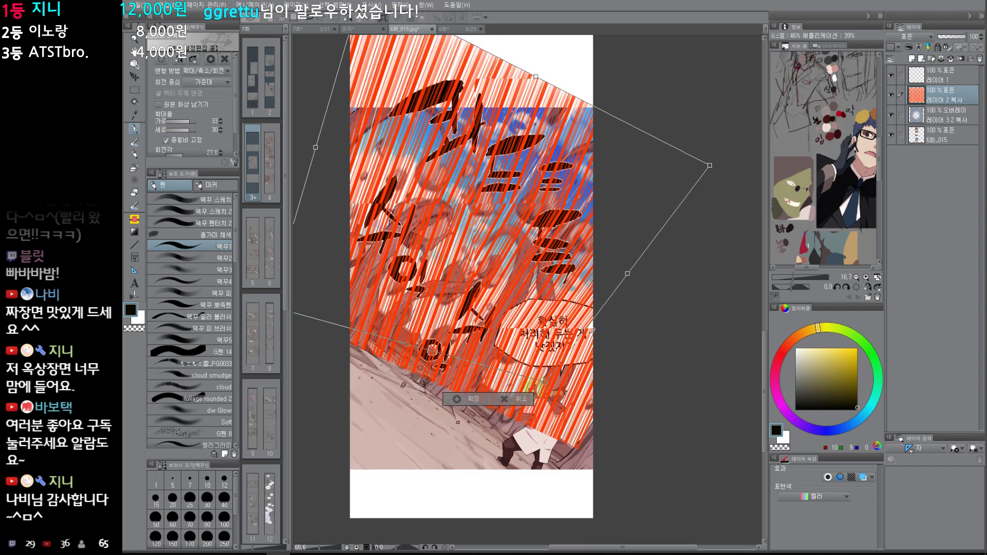
pyautogui.moveTo(627, 275); pyautogui.dragTo(697, 311)
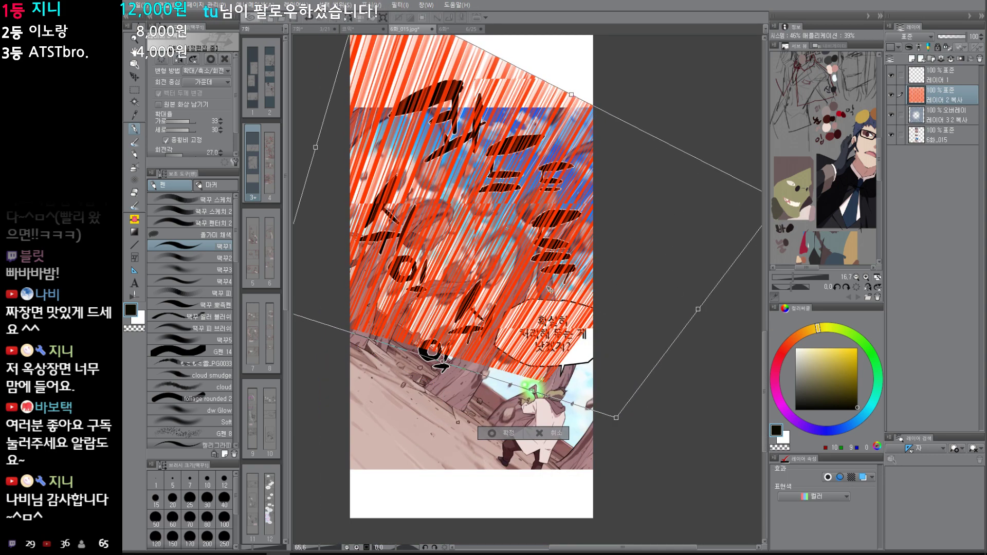
pyautogui.moveTo(391, 303); pyautogui.dragTo(459, 332)
pyautogui.moveTo(338, 335); pyautogui.dragTo(345, 322)
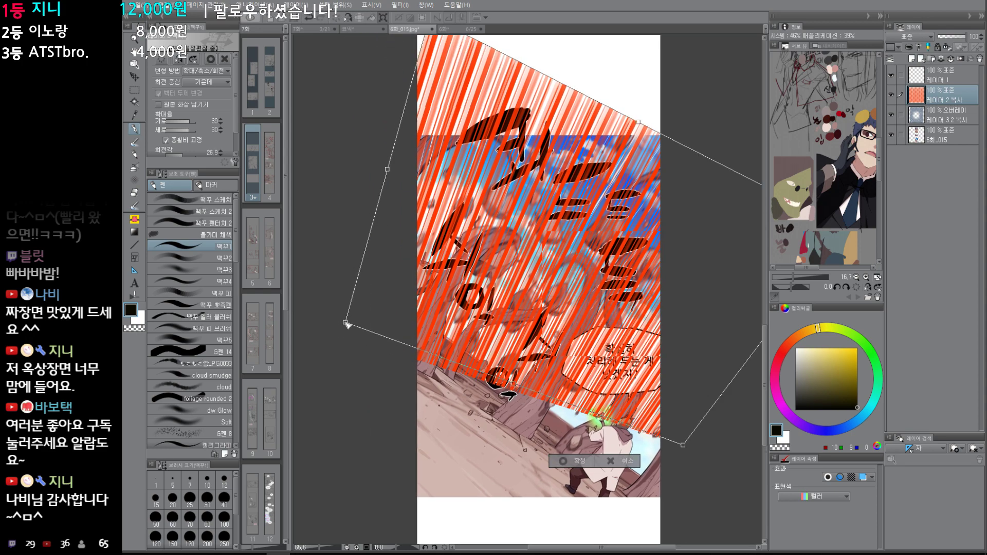
pyautogui.moveTo(683, 445); pyautogui.dragTo(662, 438)
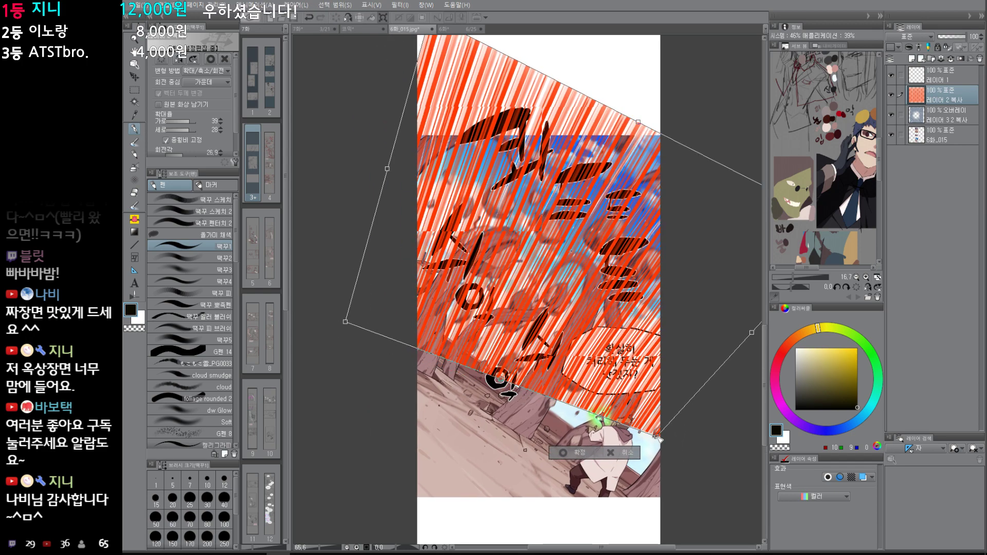
pyautogui.moveTo(574, 63); pyautogui.dragTo(559, 160)
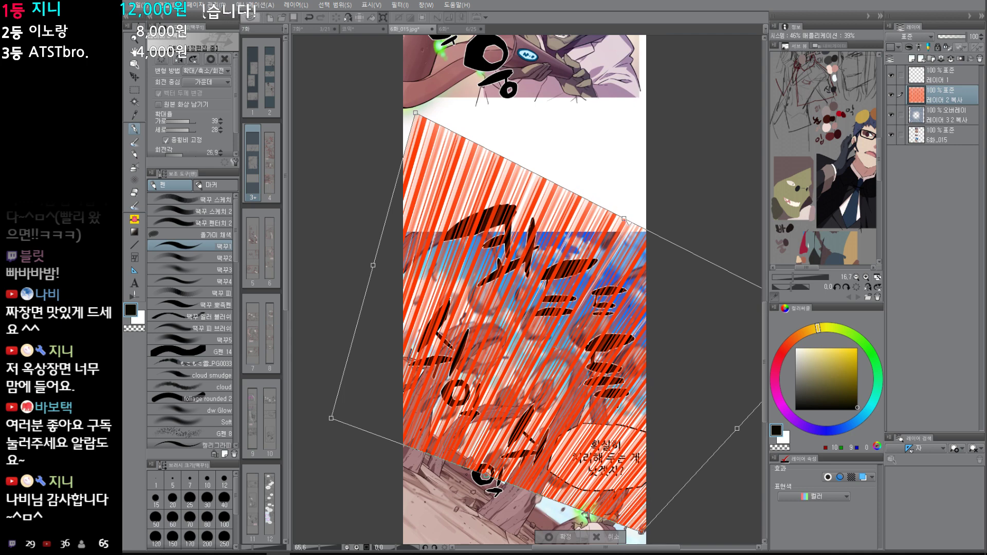
pyautogui.moveTo(624, 219); pyautogui.dragTo(634, 222)
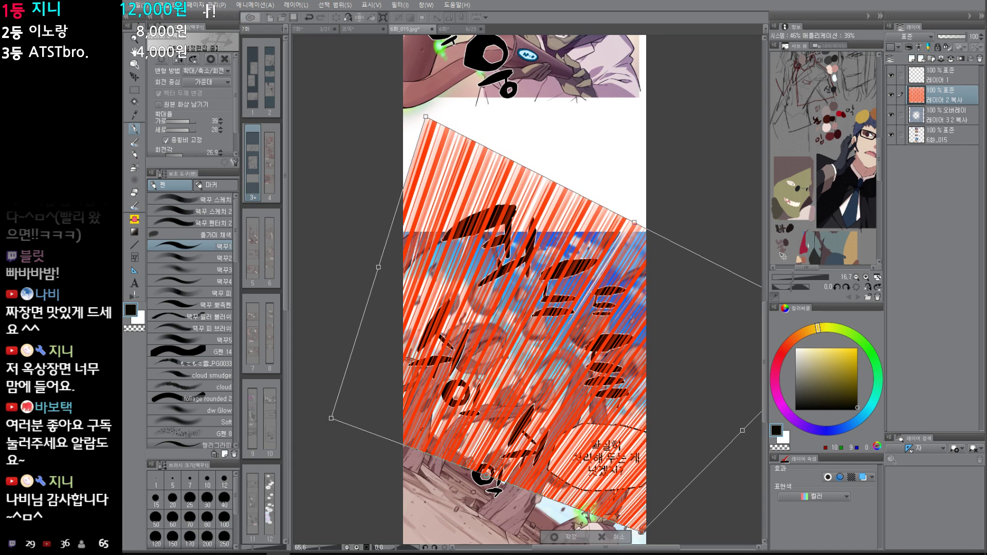
pyautogui.press('Return')
# Step: Set the copied stripe layer's blending mode to Overlay (오버레이)
pyautogui.click(918, 38)
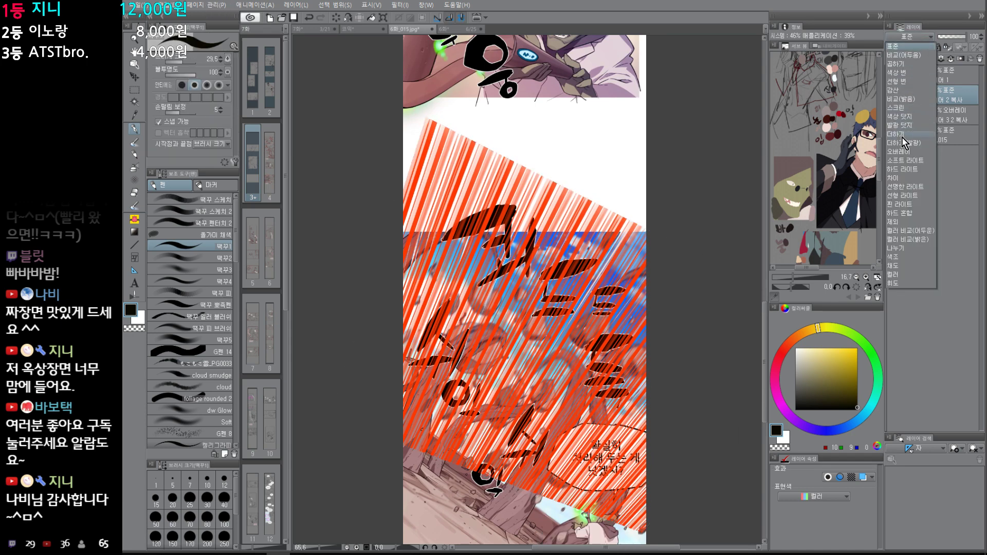
pyautogui.click(910, 153)
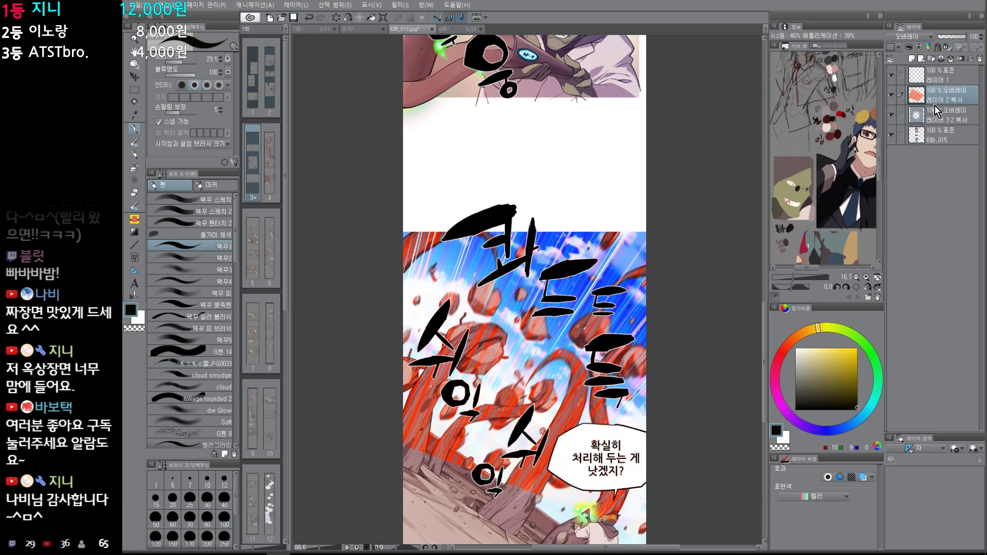
pyautogui.press('space')
pyautogui.moveTo(646, 391); pyautogui.dragTo(643, 388)
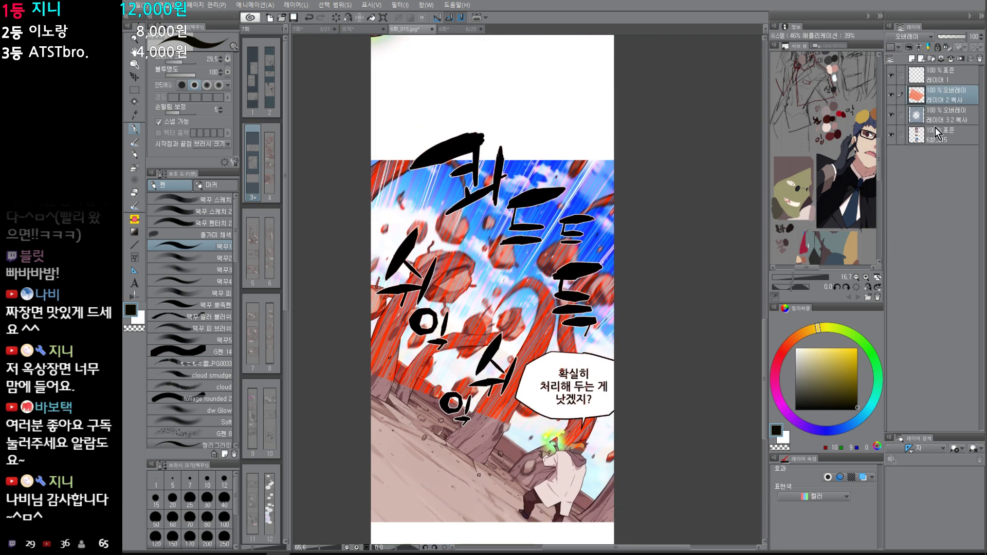
# Step: Set the stripe layer's saturation to -100 and its luminosity to -69 with two hue/saturation/luminosity corrections
pyautogui.hotkey('ctrl', 'u')
pyautogui.moveTo(723, 277); pyautogui.dragTo(680, 271)
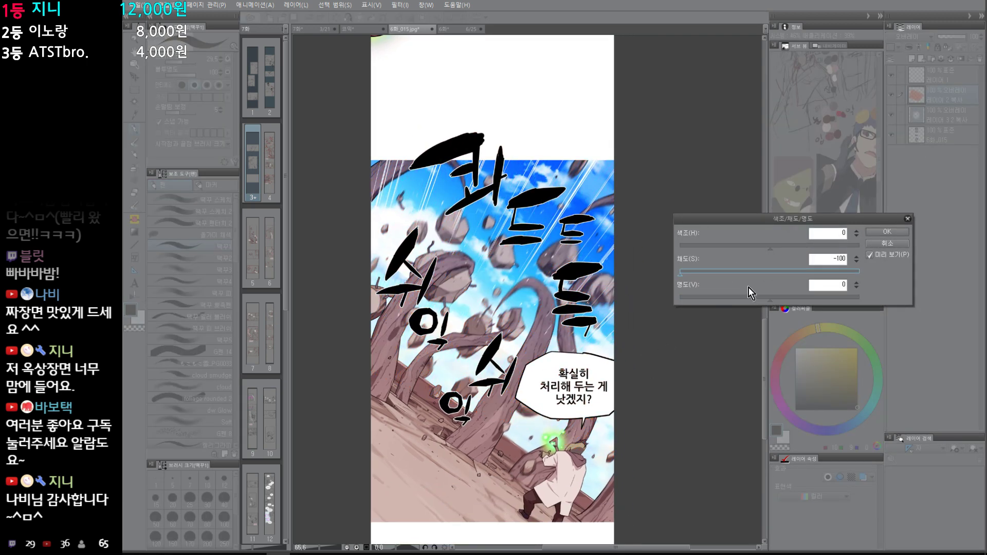
pyautogui.click(886, 241)
pyautogui.hotkey('ctrl', 'u')
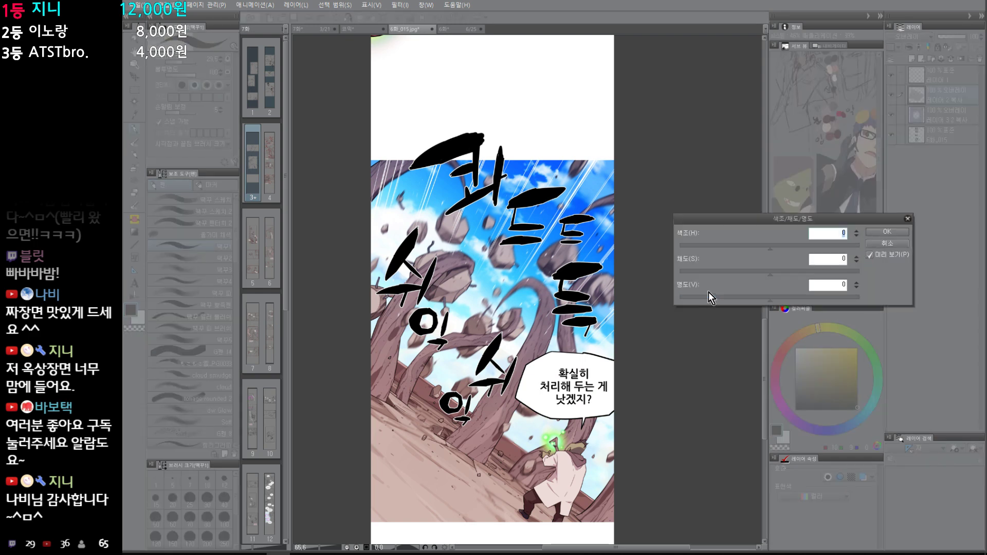
pyautogui.click(709, 296)
pyautogui.moveTo(712, 298); pyautogui.dragTo(707, 299)
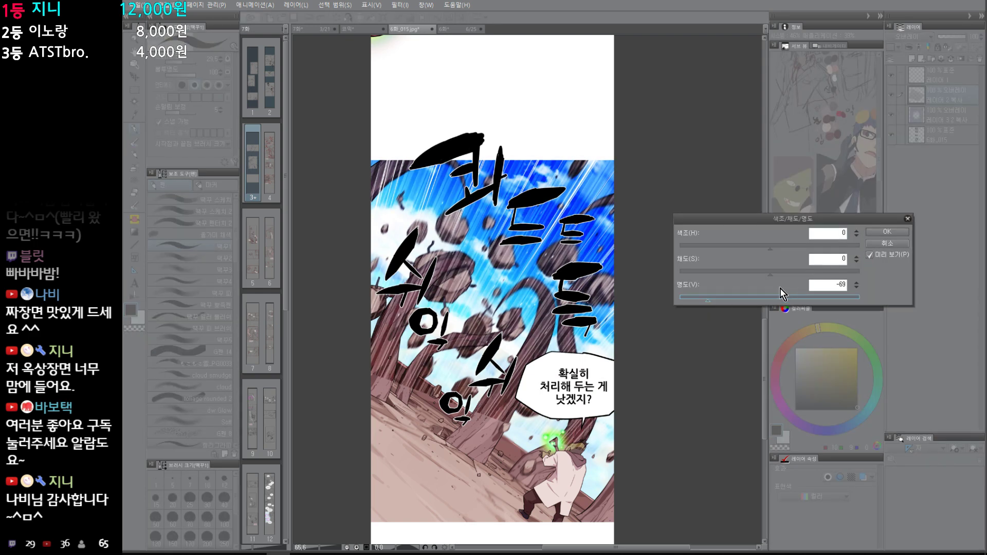
pyautogui.click(887, 233)
# Step: Erase the stripes over the ground and lower trunks of the flying-rocks panel with the soft eraser at size 519.5
pyautogui.press('e')
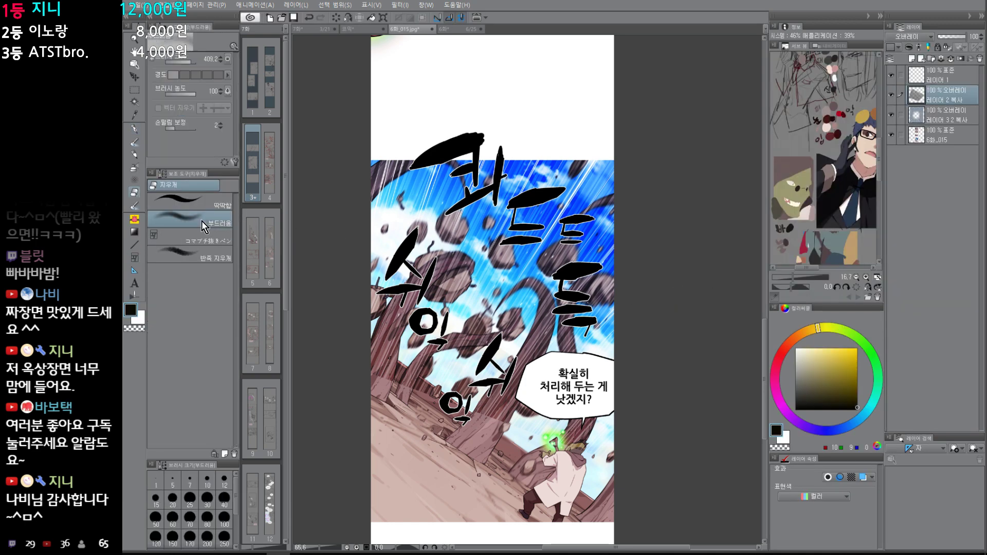
pyautogui.press(']')
pyautogui.moveTo(399, 363)
pyautogui.mouseDown()
pyautogui.moveTo(497, 401)
pyautogui.moveTo(455, 412)
pyautogui.moveTo(533, 437)
pyautogui.moveTo(370, 355)
pyautogui.moveTo(577, 455)
pyautogui.mouseUp()
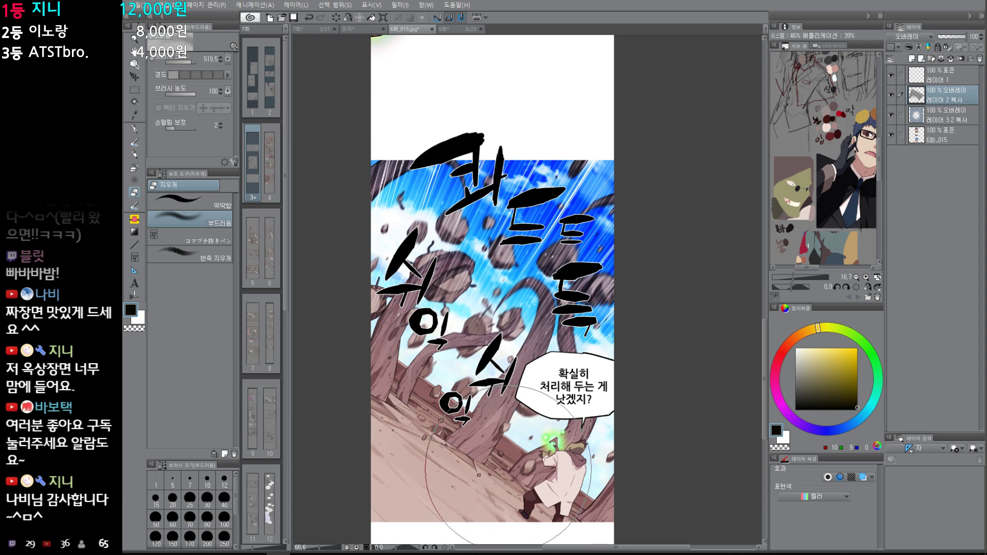
# Step: Preview the rectangular-to-polar conversion on the striped texture canvas without applying it
pyautogui.click(448, 29)
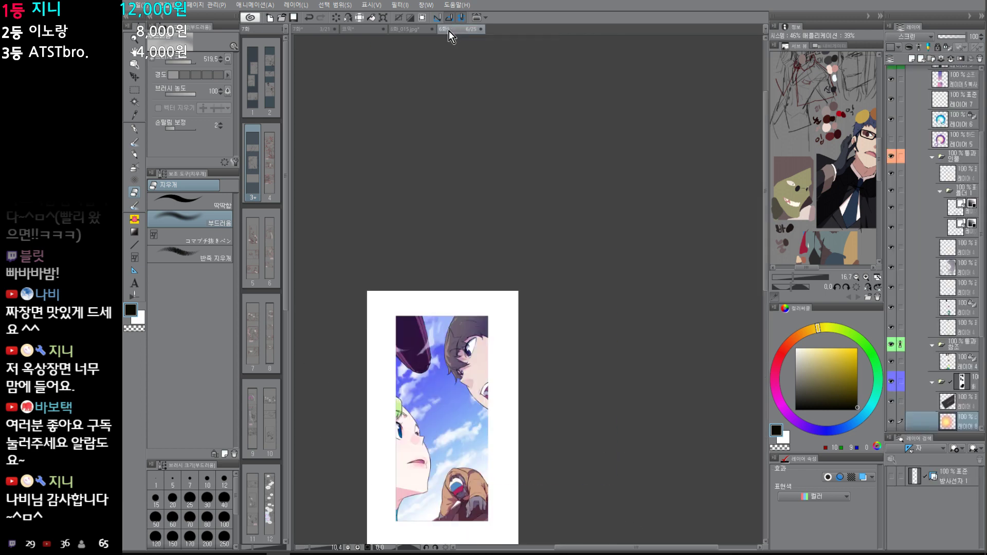
pyautogui.click(358, 30)
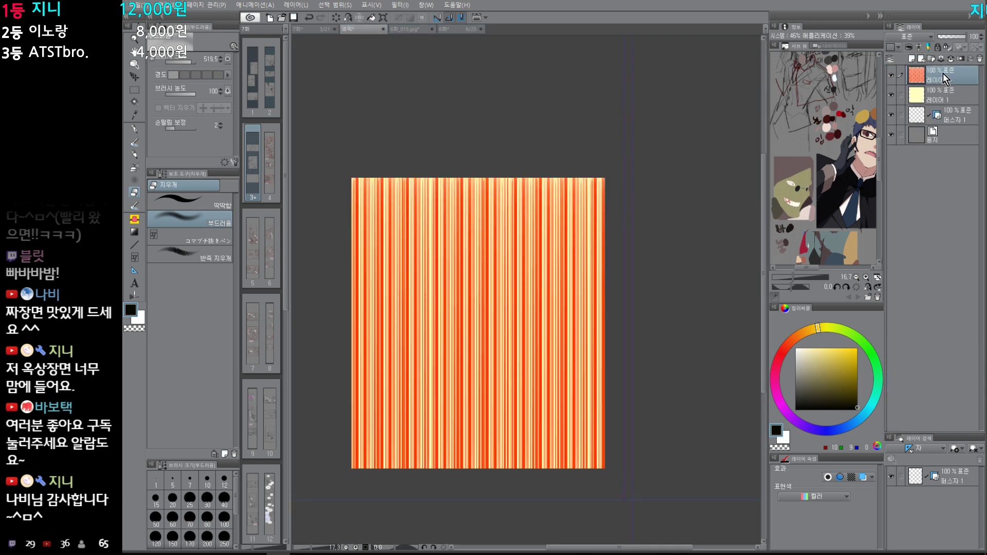
pyautogui.click(401, 5)
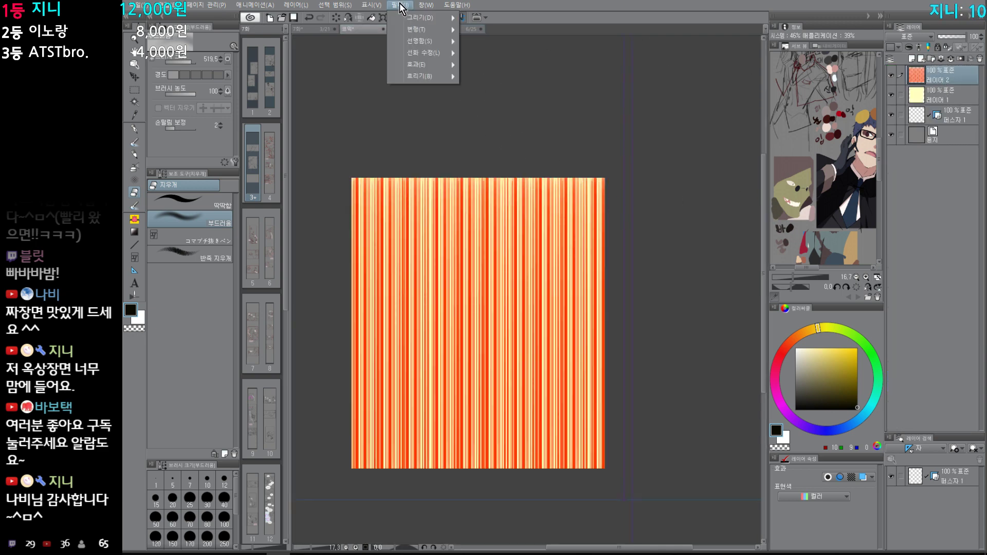
pyautogui.moveTo(449, 21)
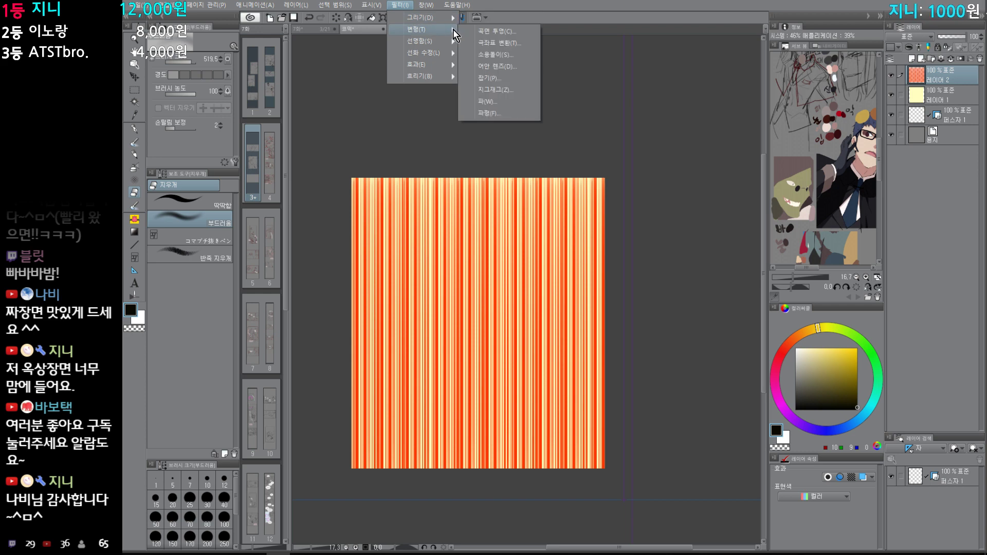
pyautogui.click(524, 51)
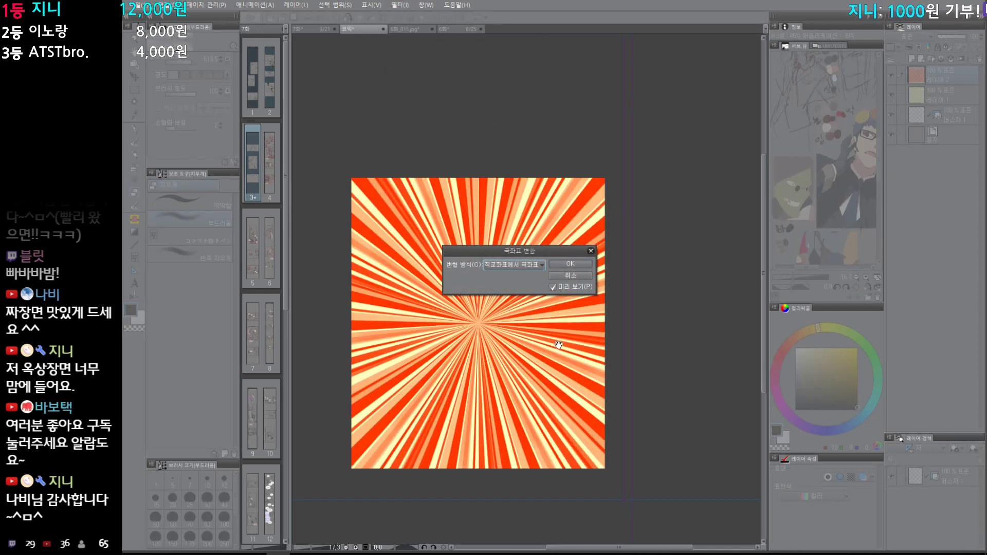
pyautogui.press('Escape')
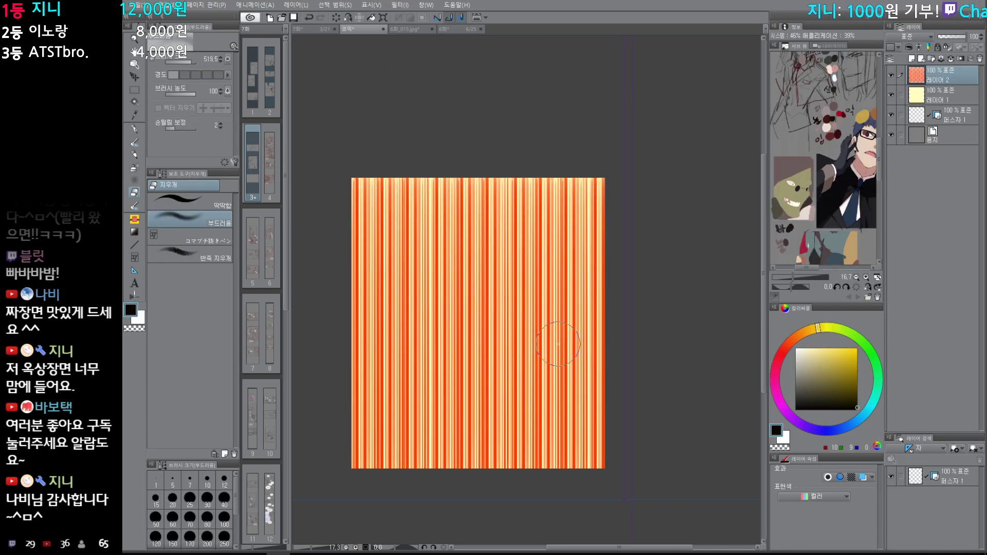
# Step: Examine the line effects in the flying-rocks panel and the rooftop action panel of the comic page
pyautogui.click(458, 29)
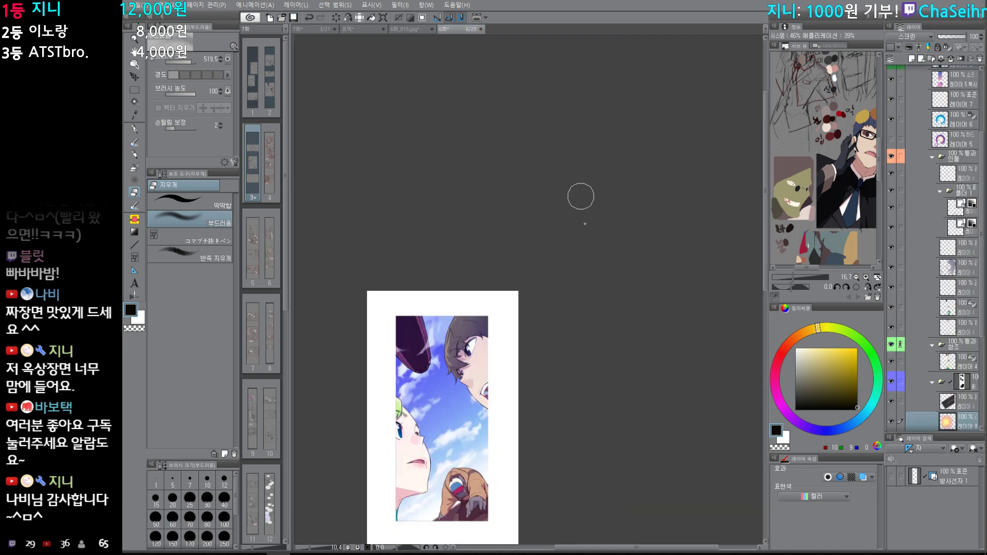
pyautogui.click(408, 28)
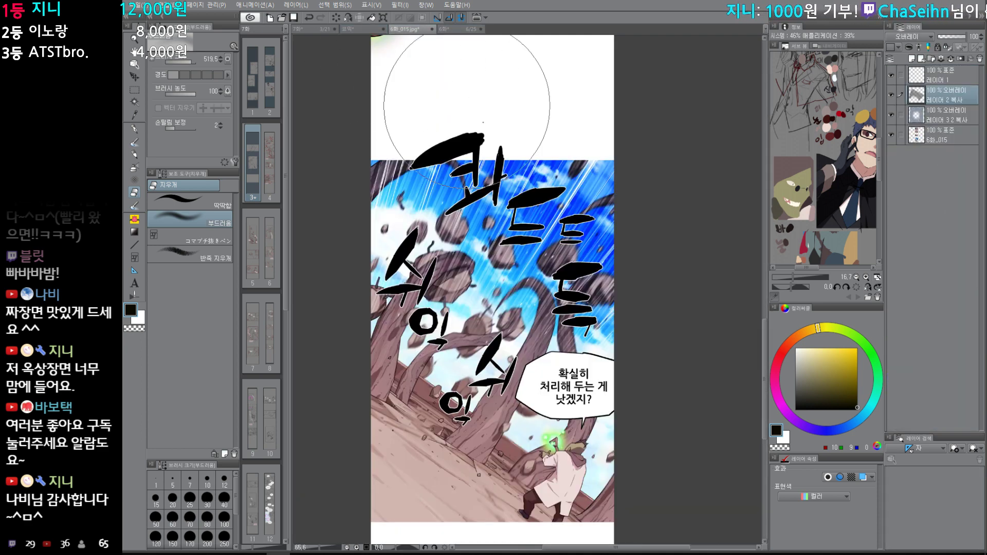
pyautogui.moveTo(574, 217); pyautogui.dragTo(556, 348)
pyautogui.scroll(-3, 556, 349)
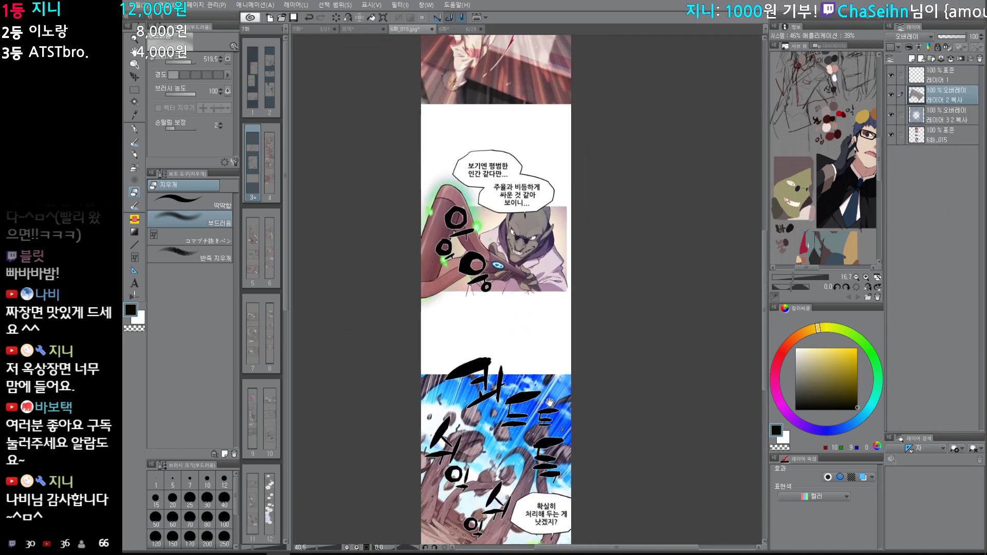
pyautogui.moveTo(545, 408); pyautogui.dragTo(570, 408)
pyautogui.moveTo(553, 449); pyautogui.dragTo(550, 386)
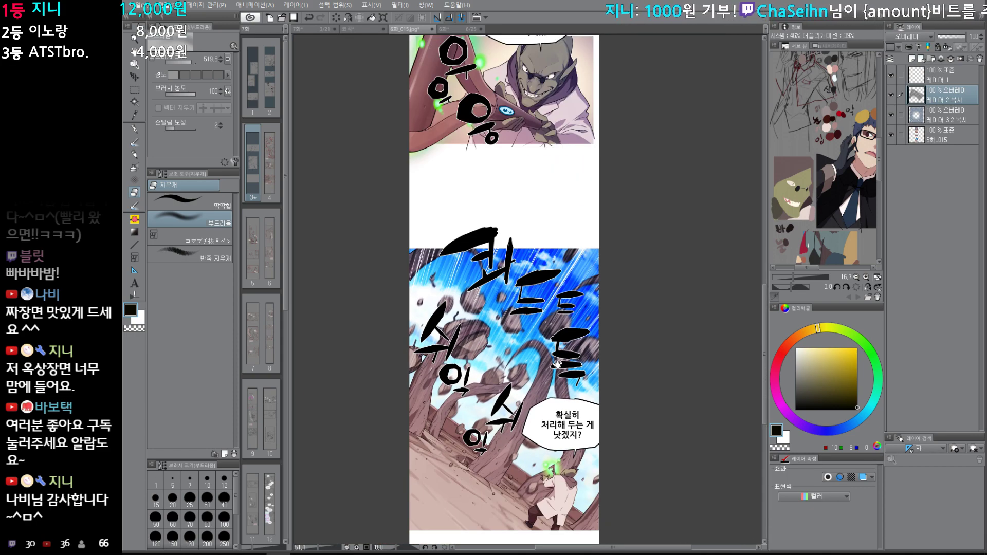
pyautogui.scroll(10, 557, 364)
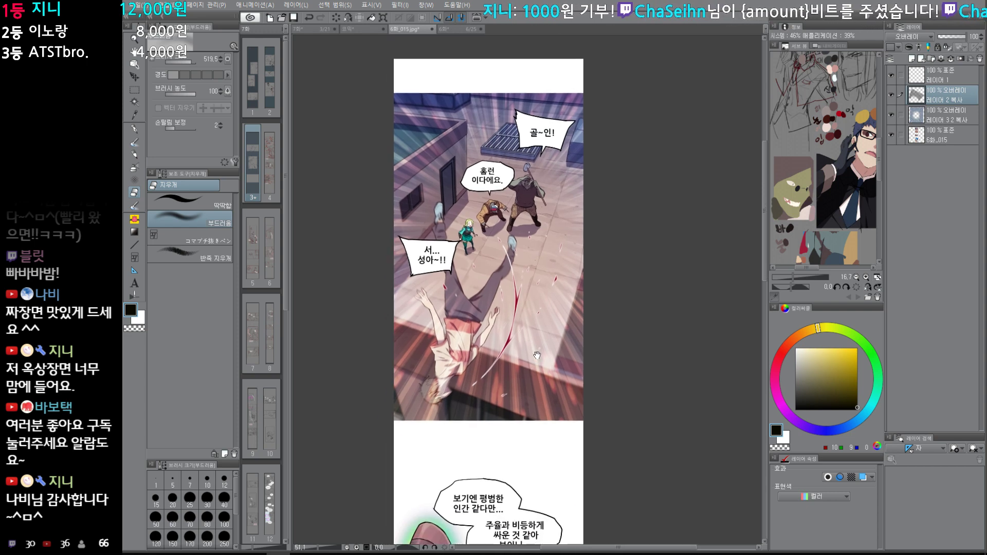
pyautogui.moveTo(494, 423); pyautogui.dragTo(508, 386)
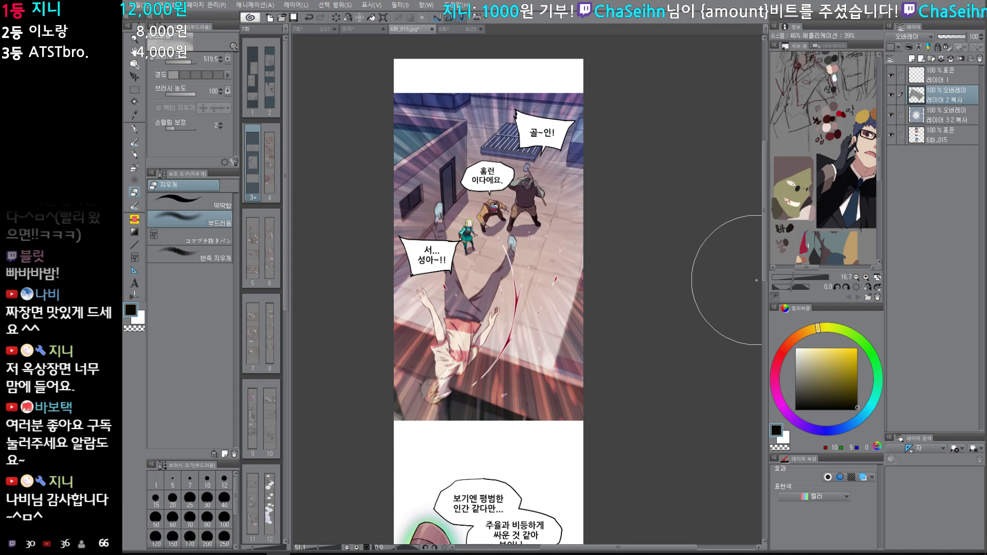